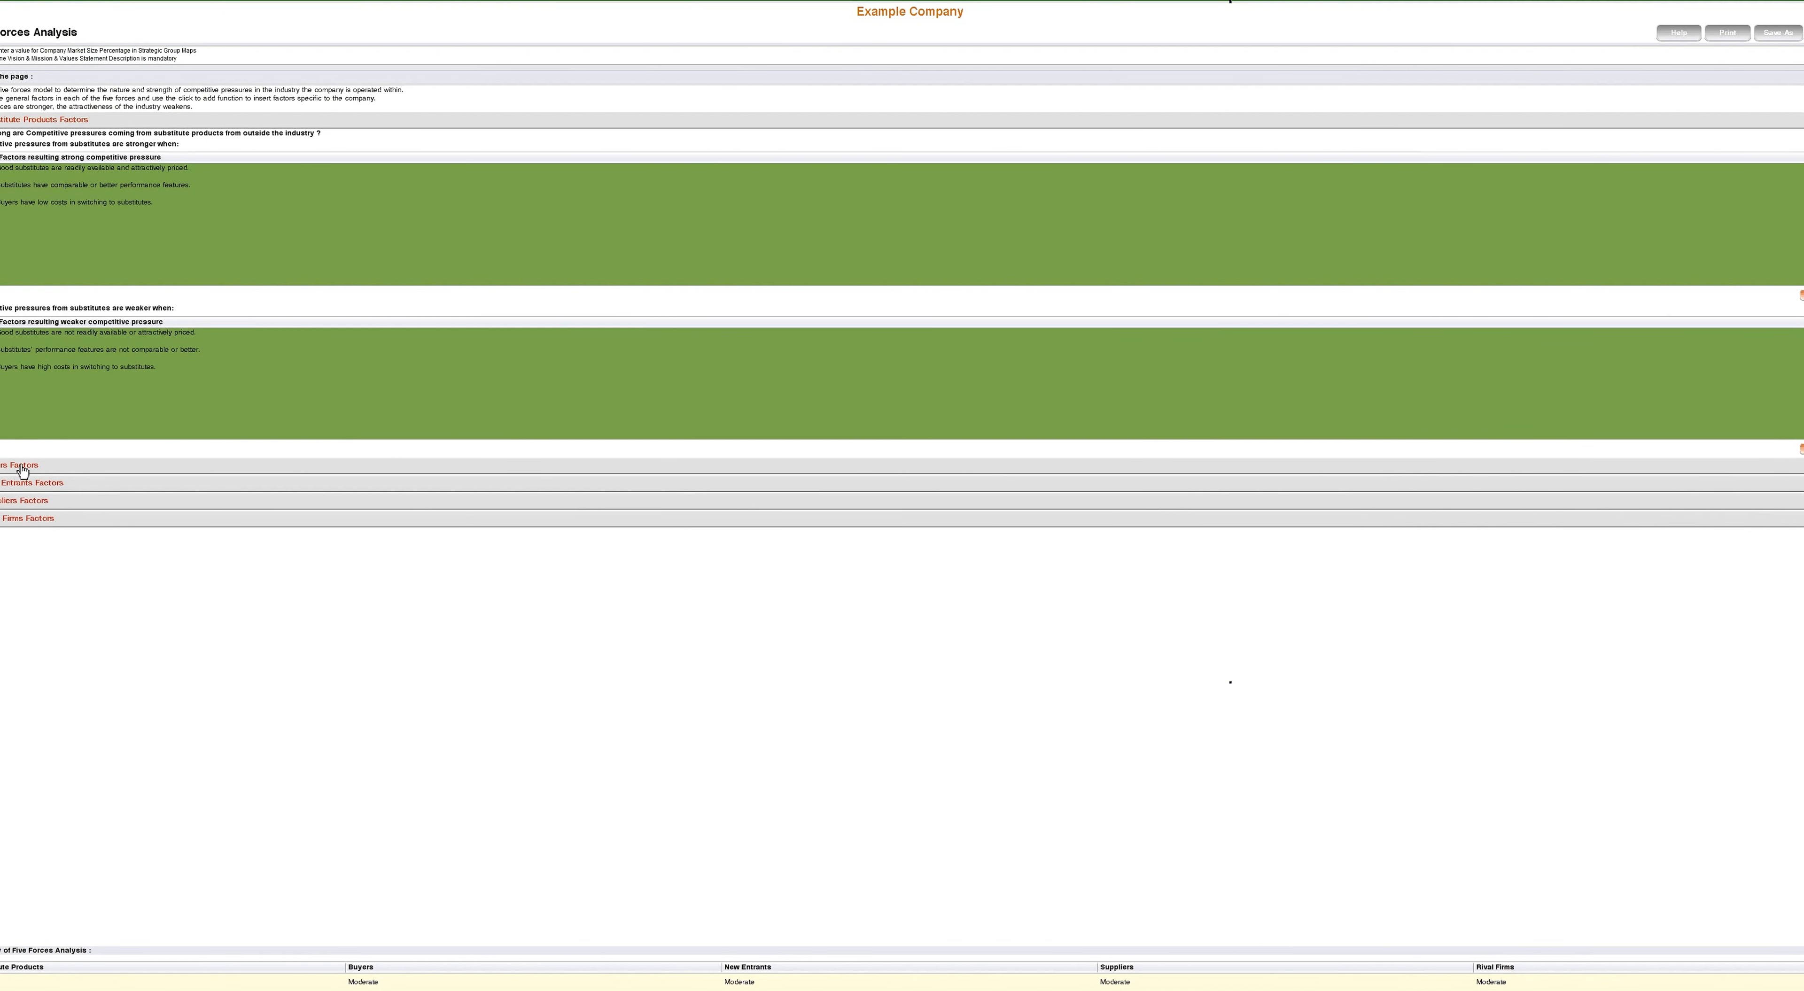
Review the Buyers, New Entrants, Suppliers and Rival Firms factors of the Five Forces Analysis.
left_click(23, 468)
left_click(29, 483)
left_click(33, 501)
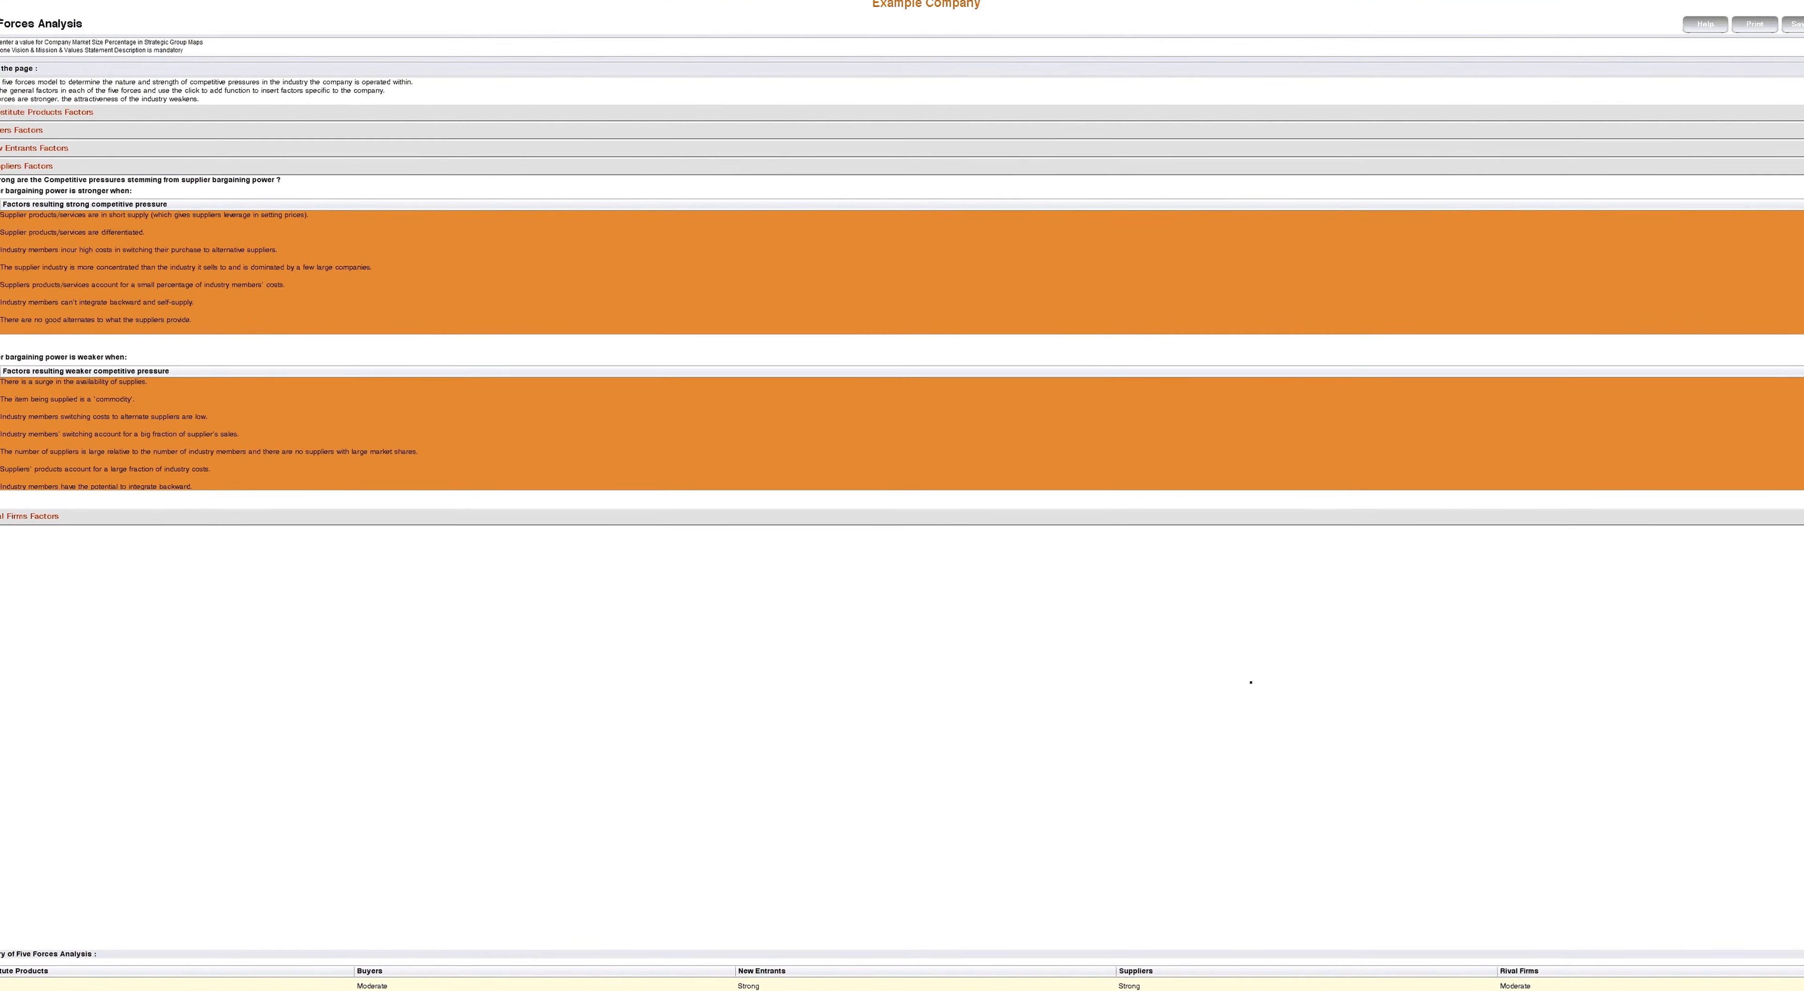
left_click(28, 524)
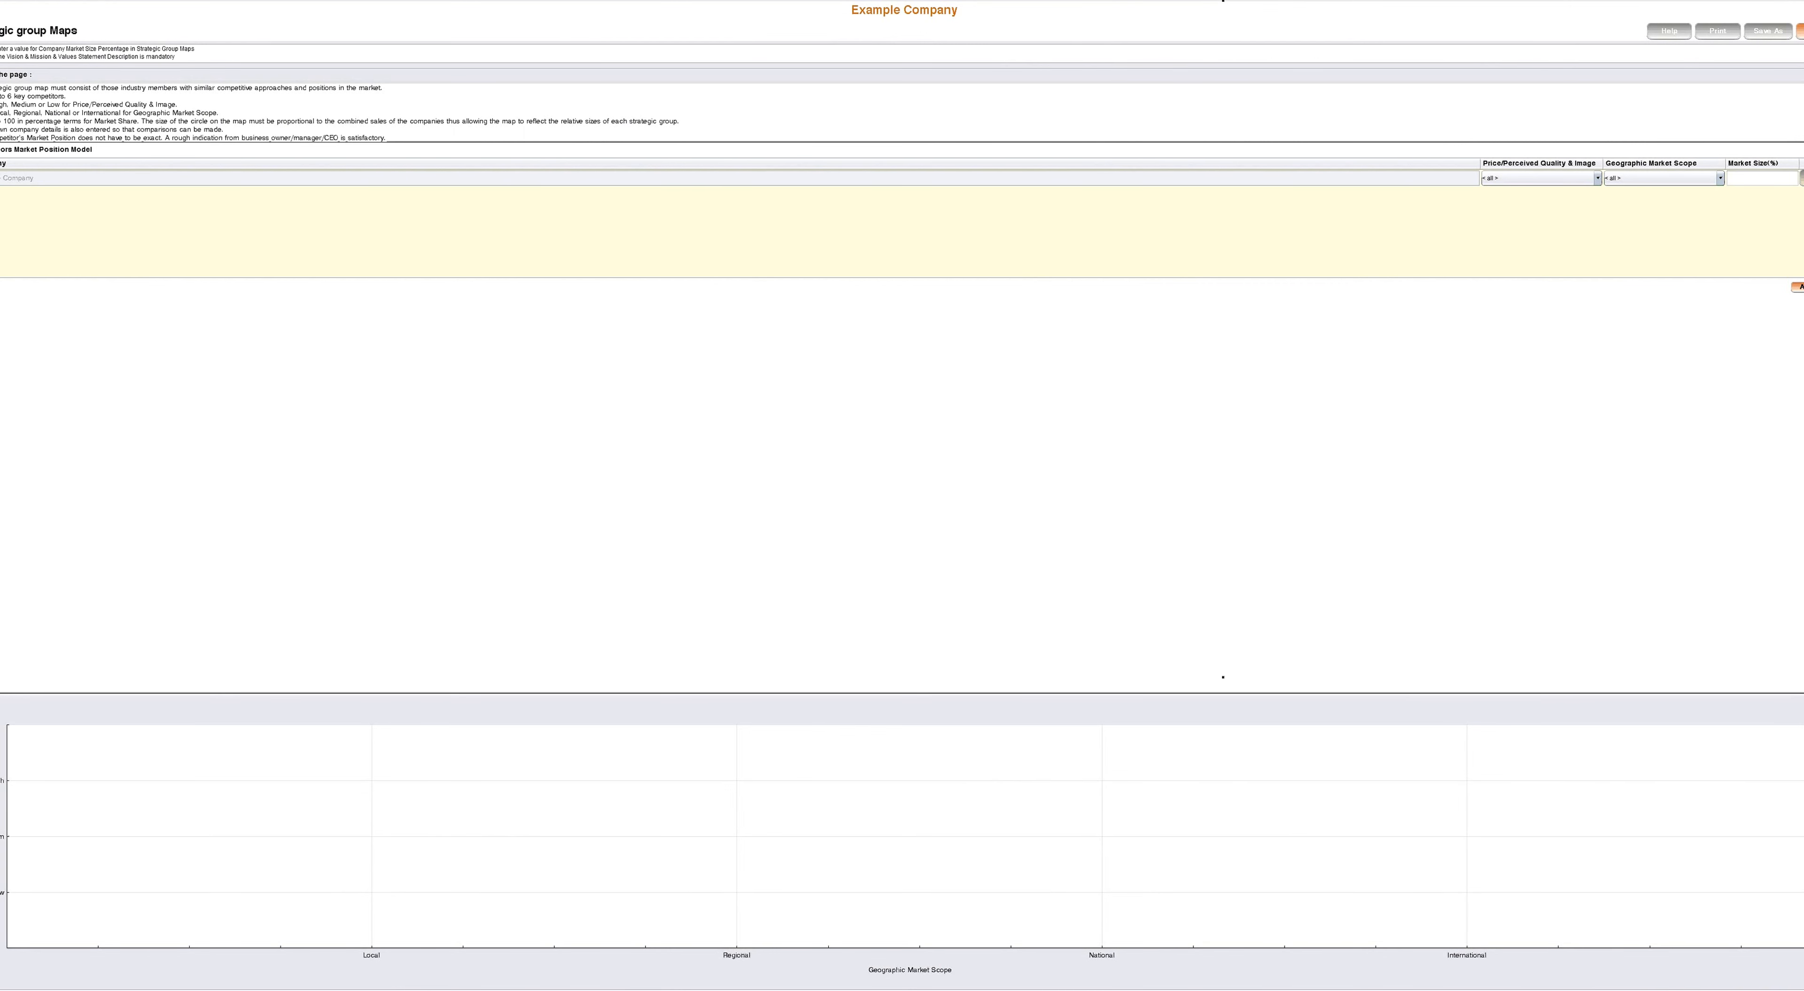
Add two competitor rows to the strategic group map and name them Example Company 2 and ABC Company.
left_click(1792, 286)
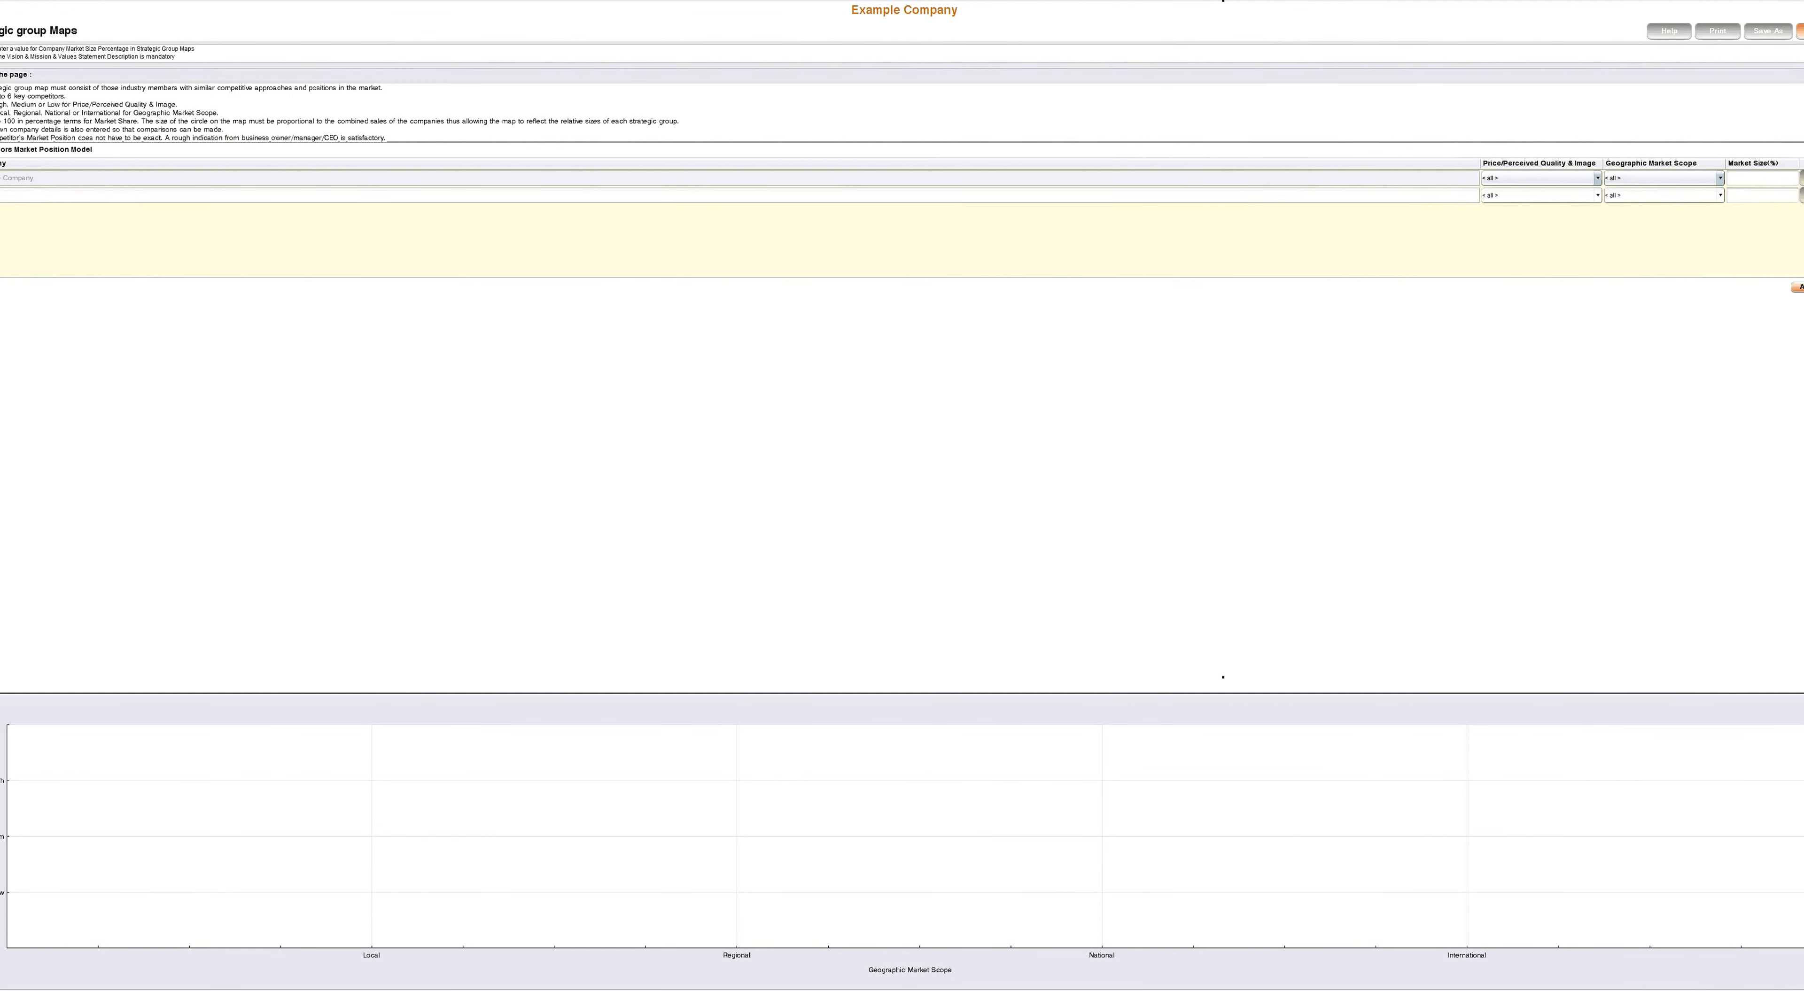
left_click(1793, 286)
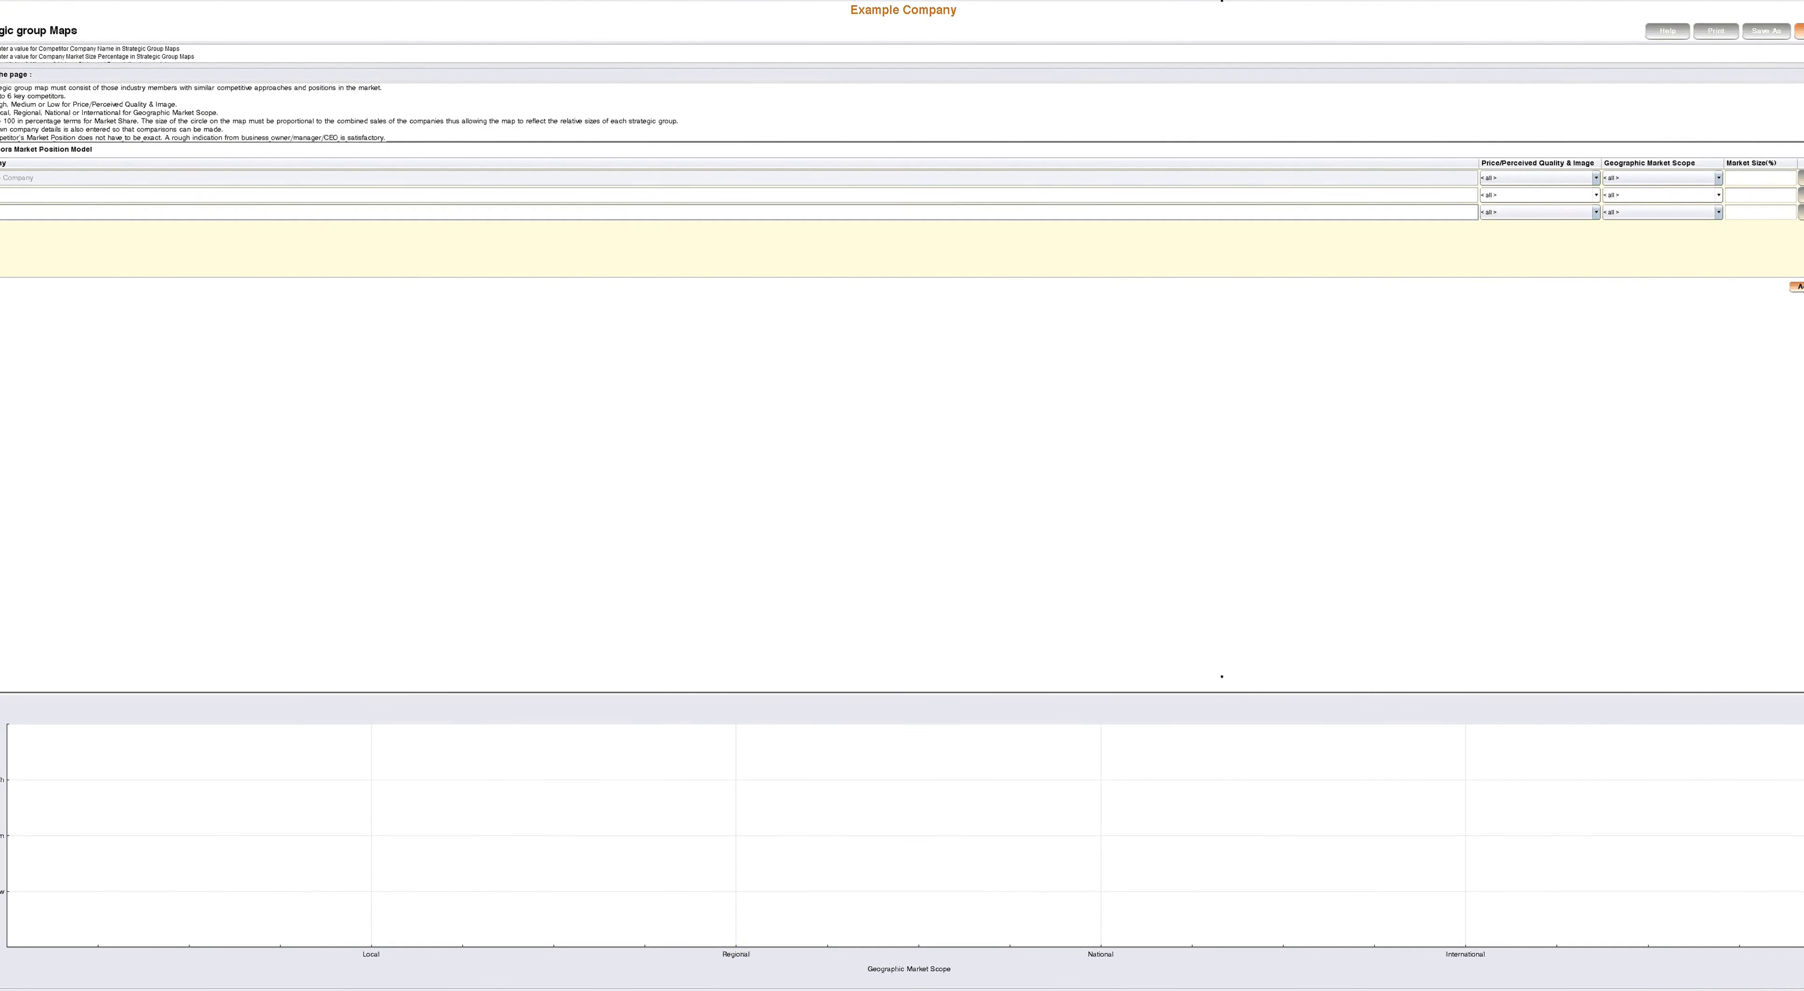
type("ABC Company")
left_click(43, 190)
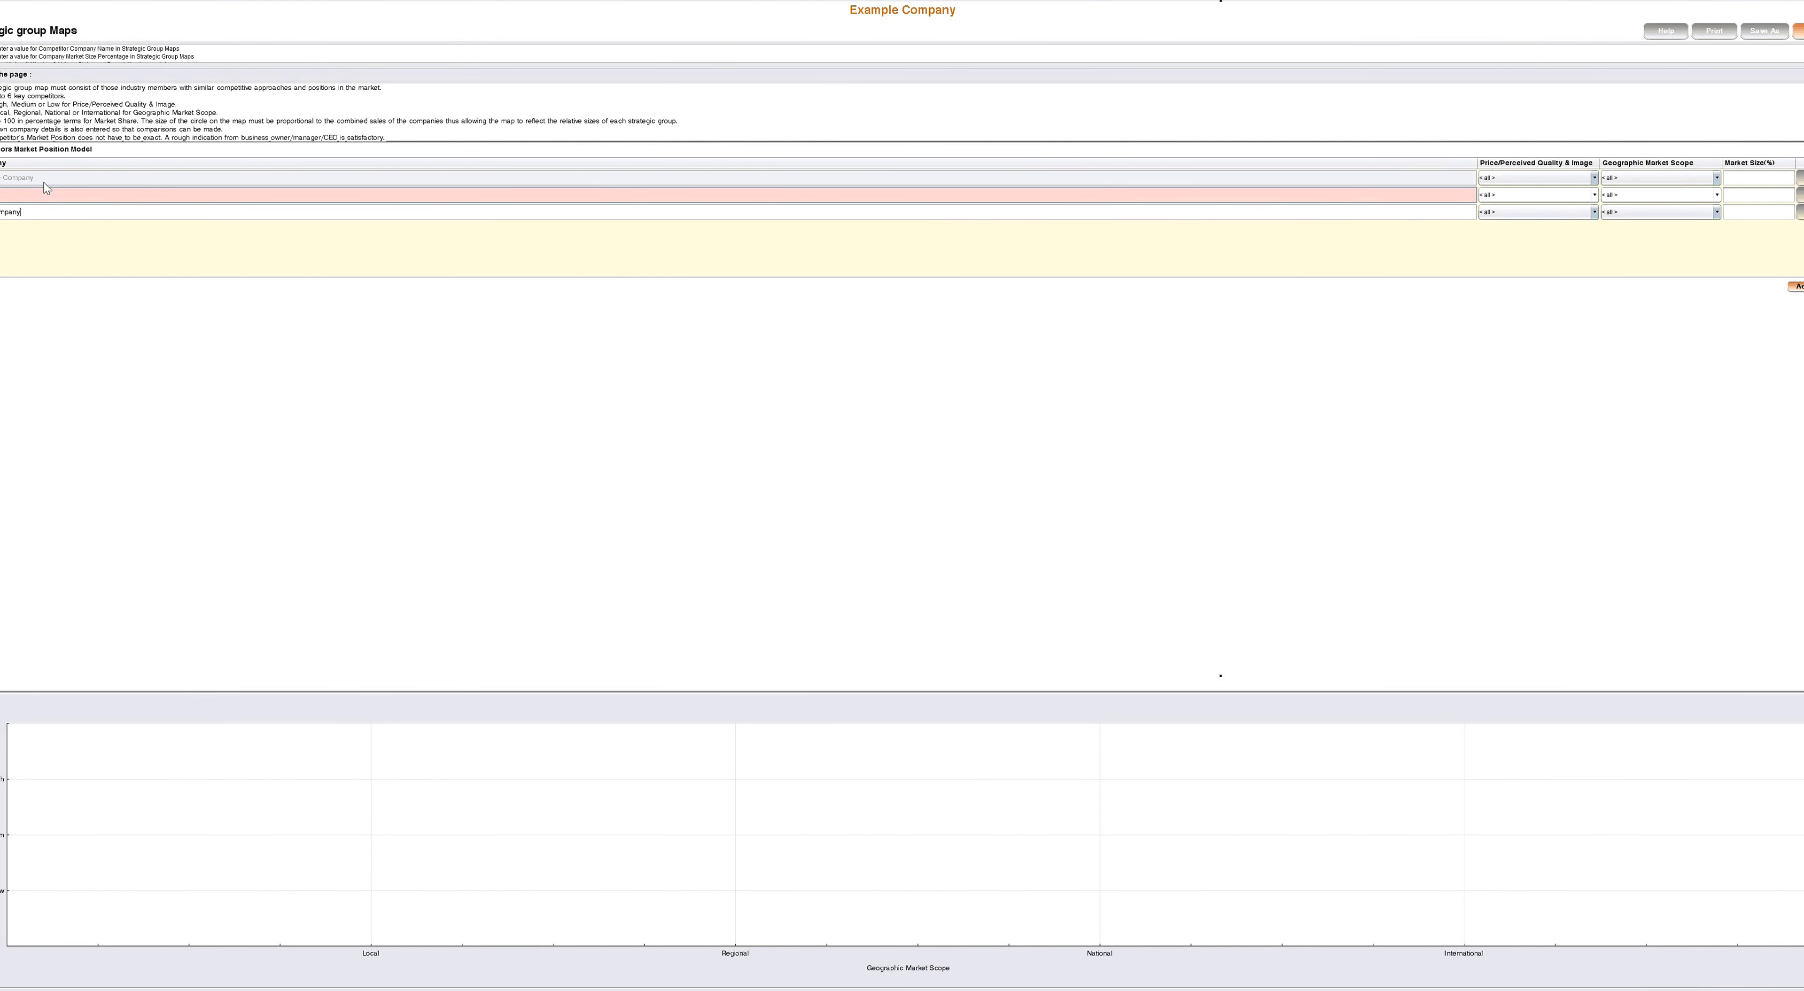
type("Cp.")
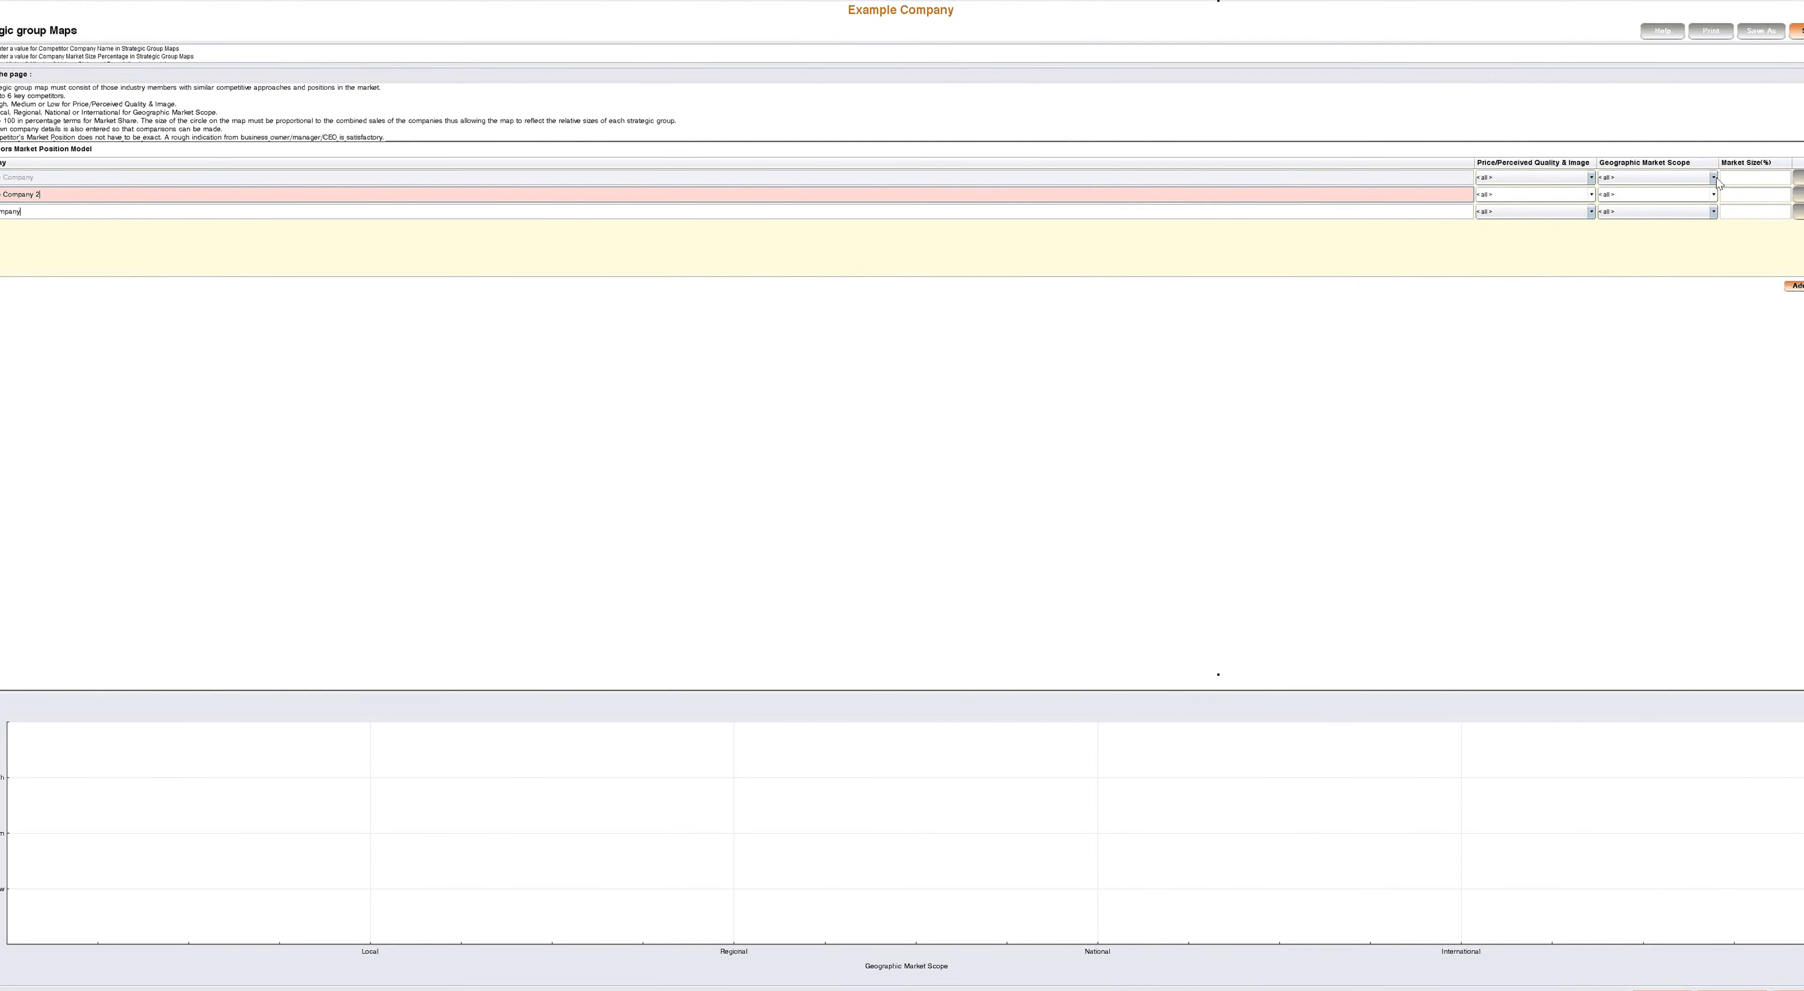
Set Example Company's price/perceived quality to Medium, geographic market scope to Regional and market size to 25%.
left_click(1494, 179)
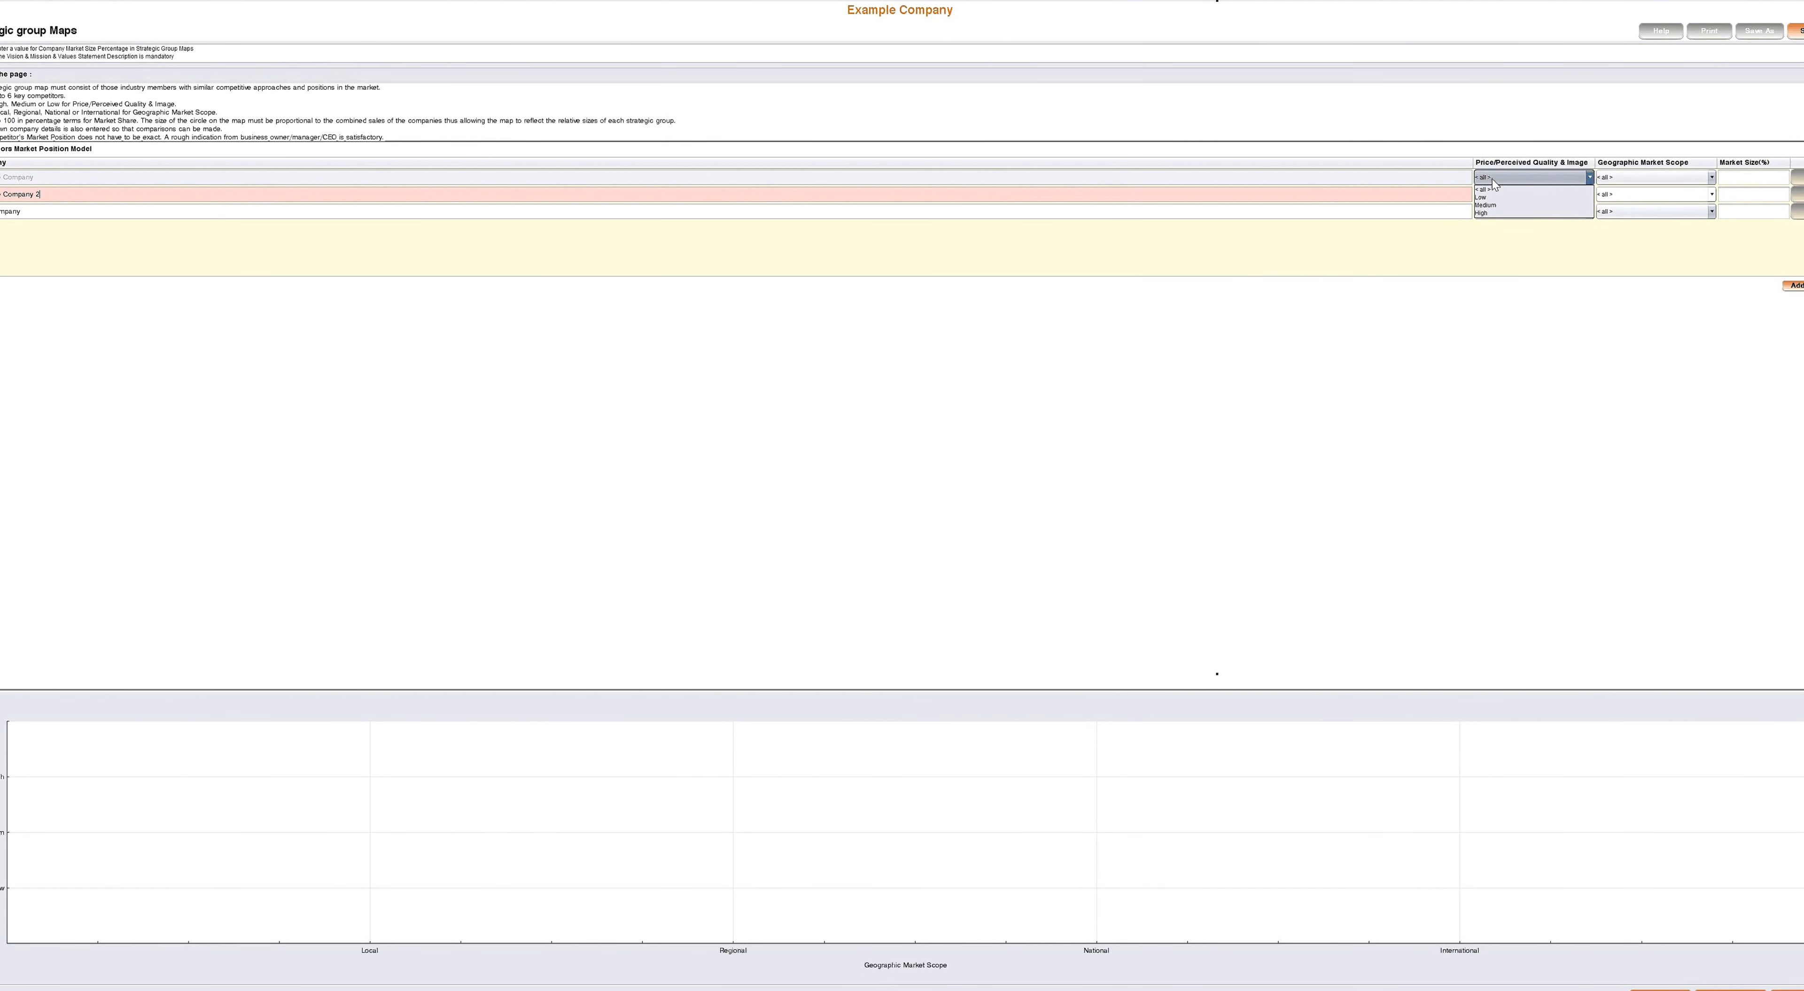
left_click(1525, 204)
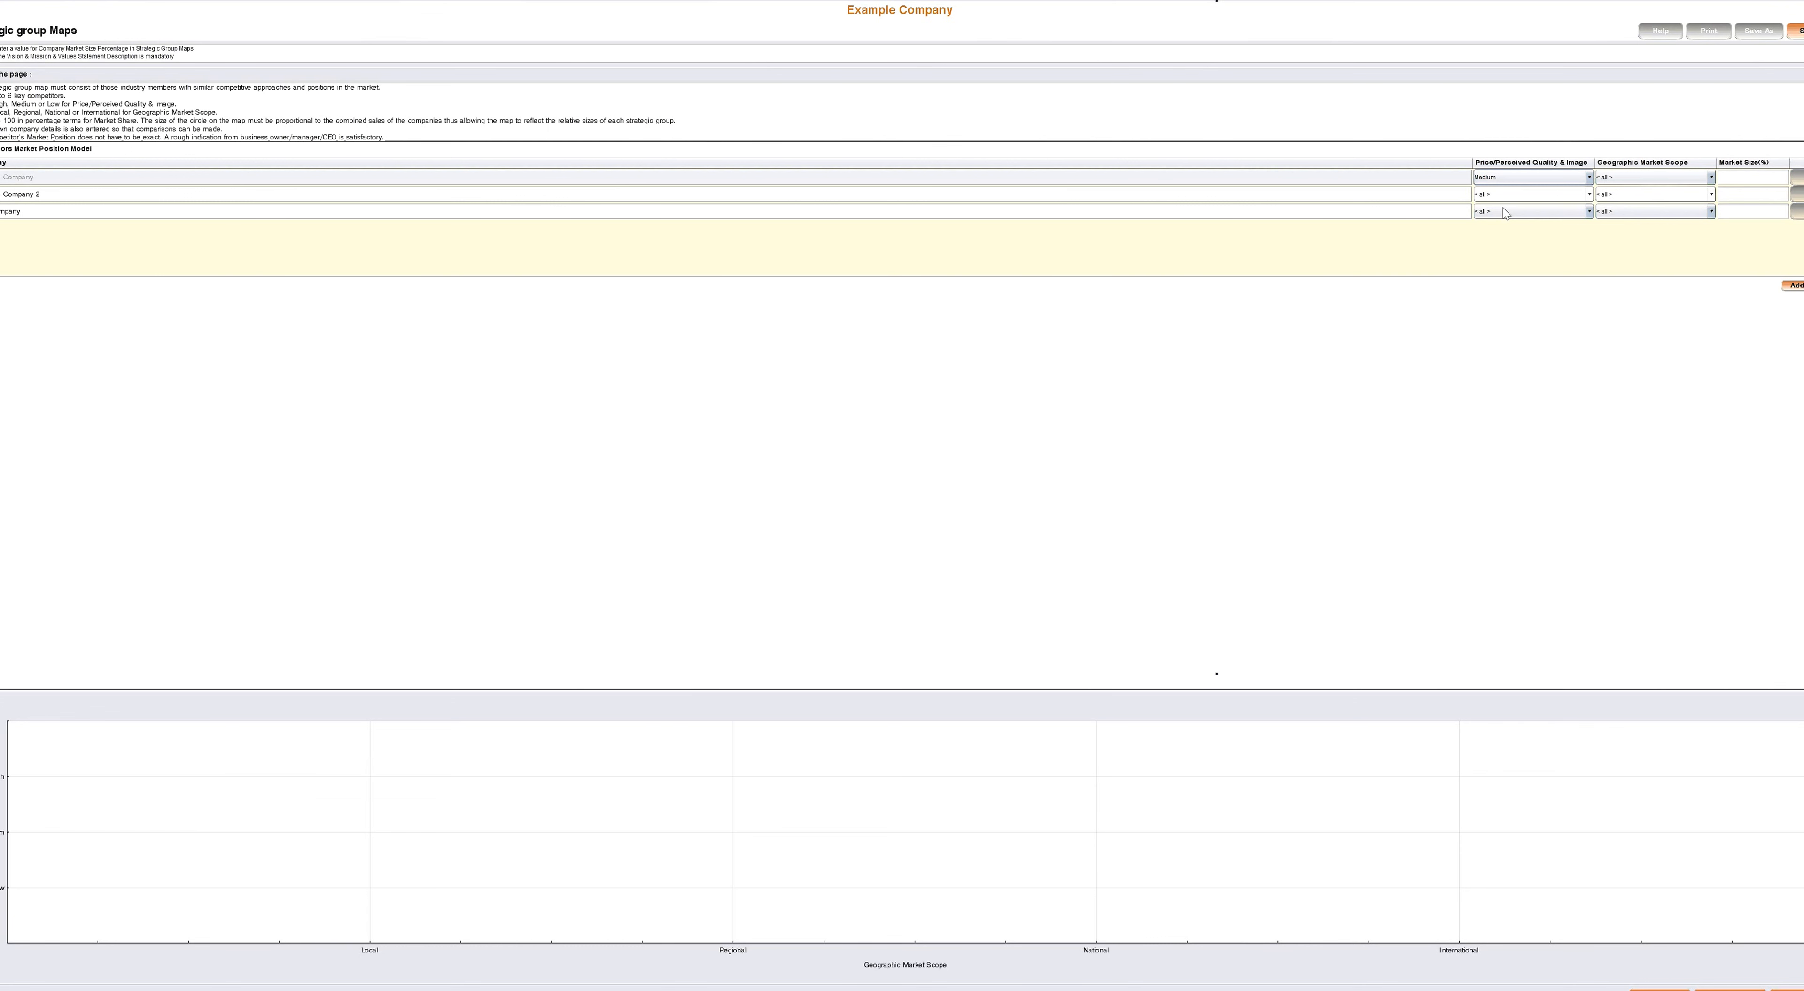
left_click(1628, 183)
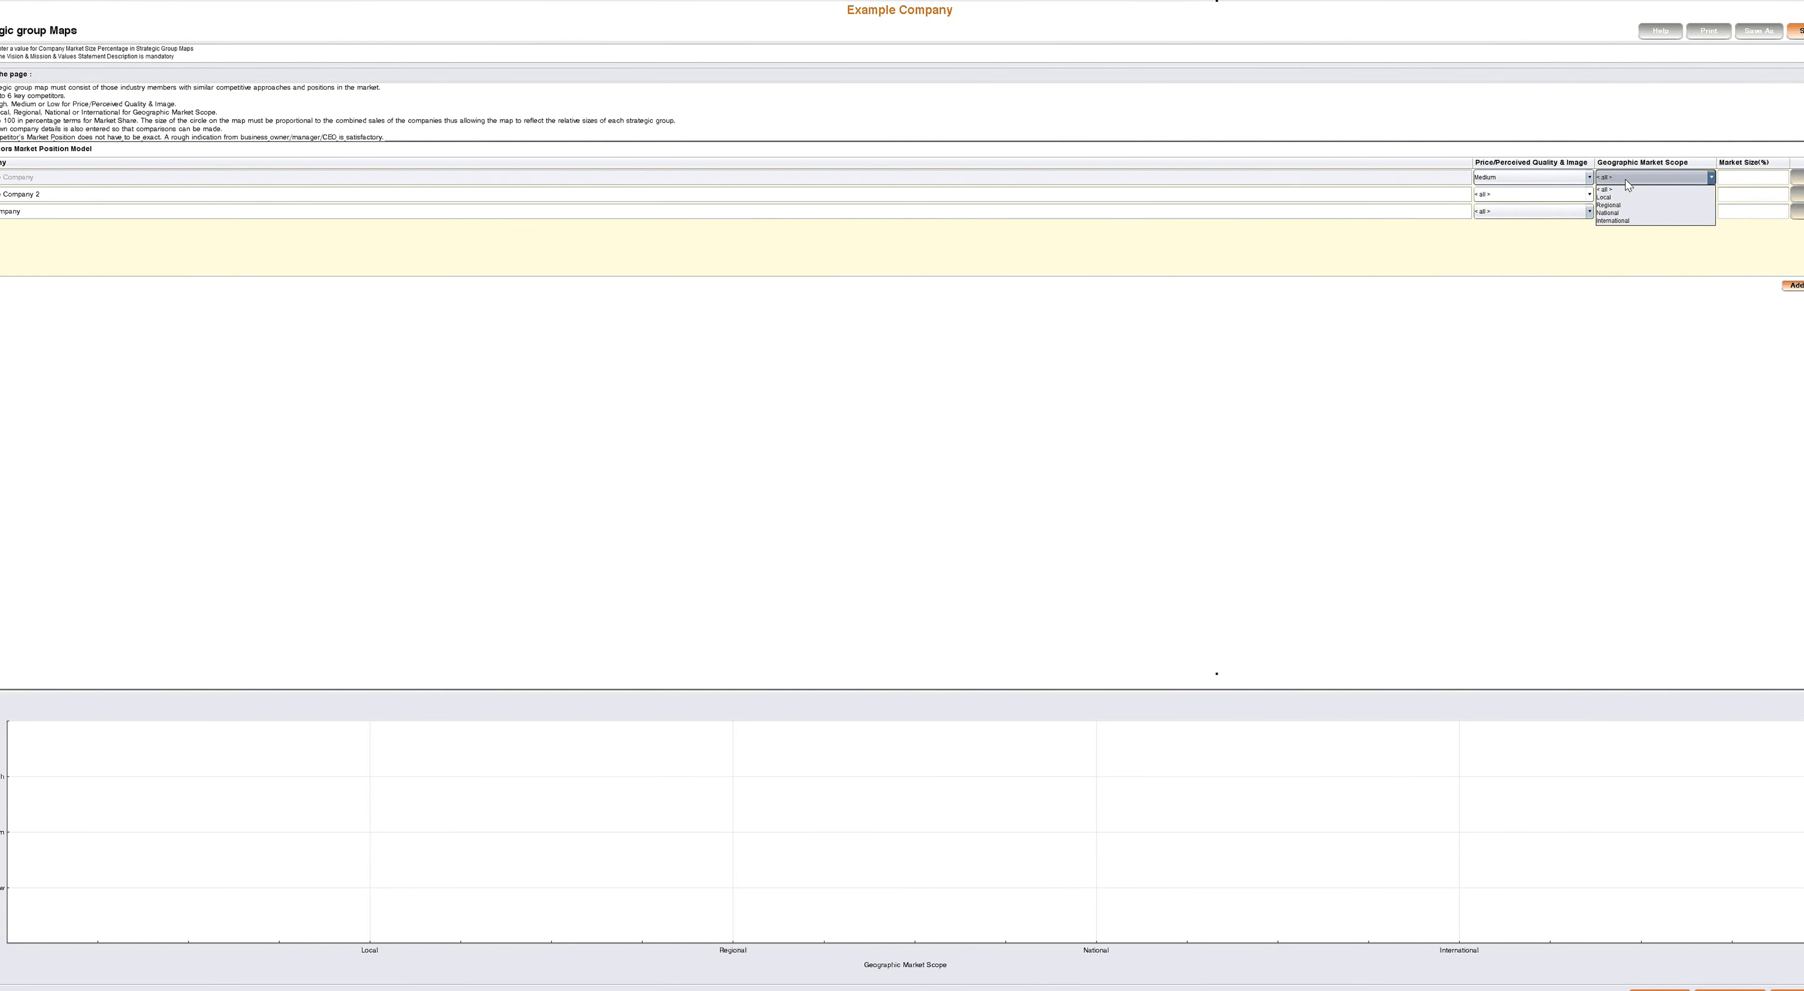
left_click(1622, 206)
left_click(1751, 177)
type("25")
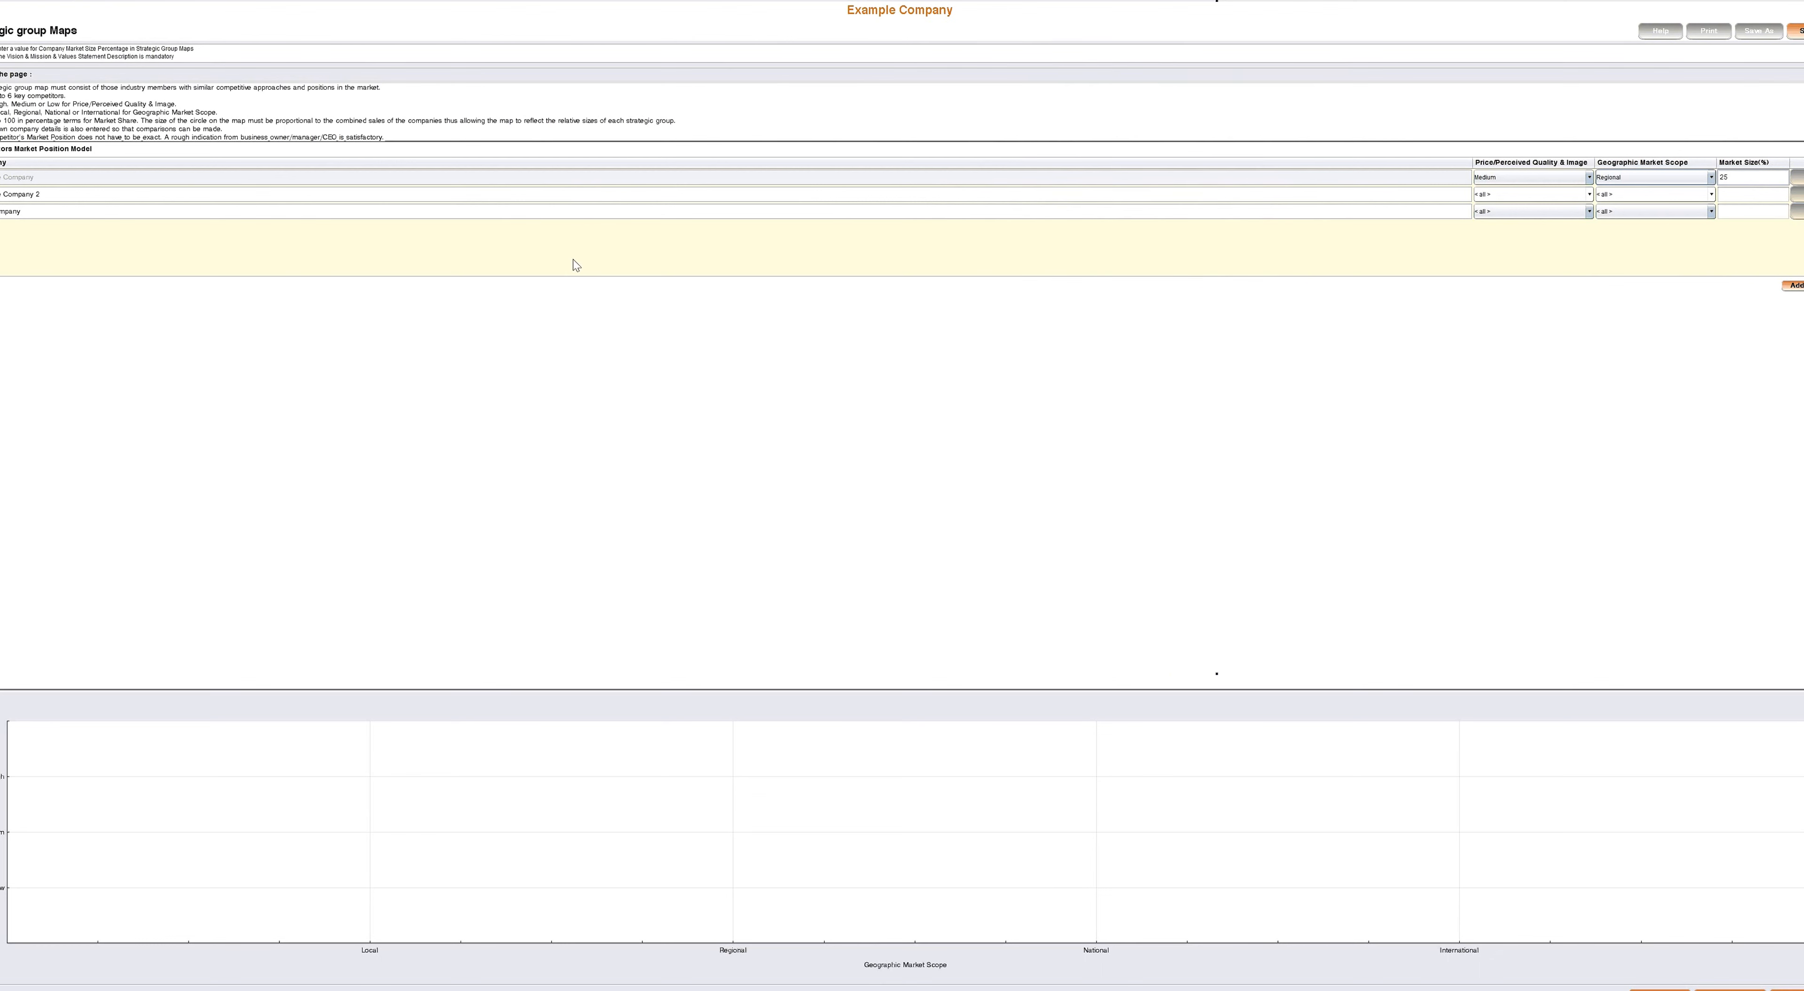
Set Example Company 2's price/perceived quality to Low, geographic market scope to Regional and market size to 15%.
left_click(1485, 197)
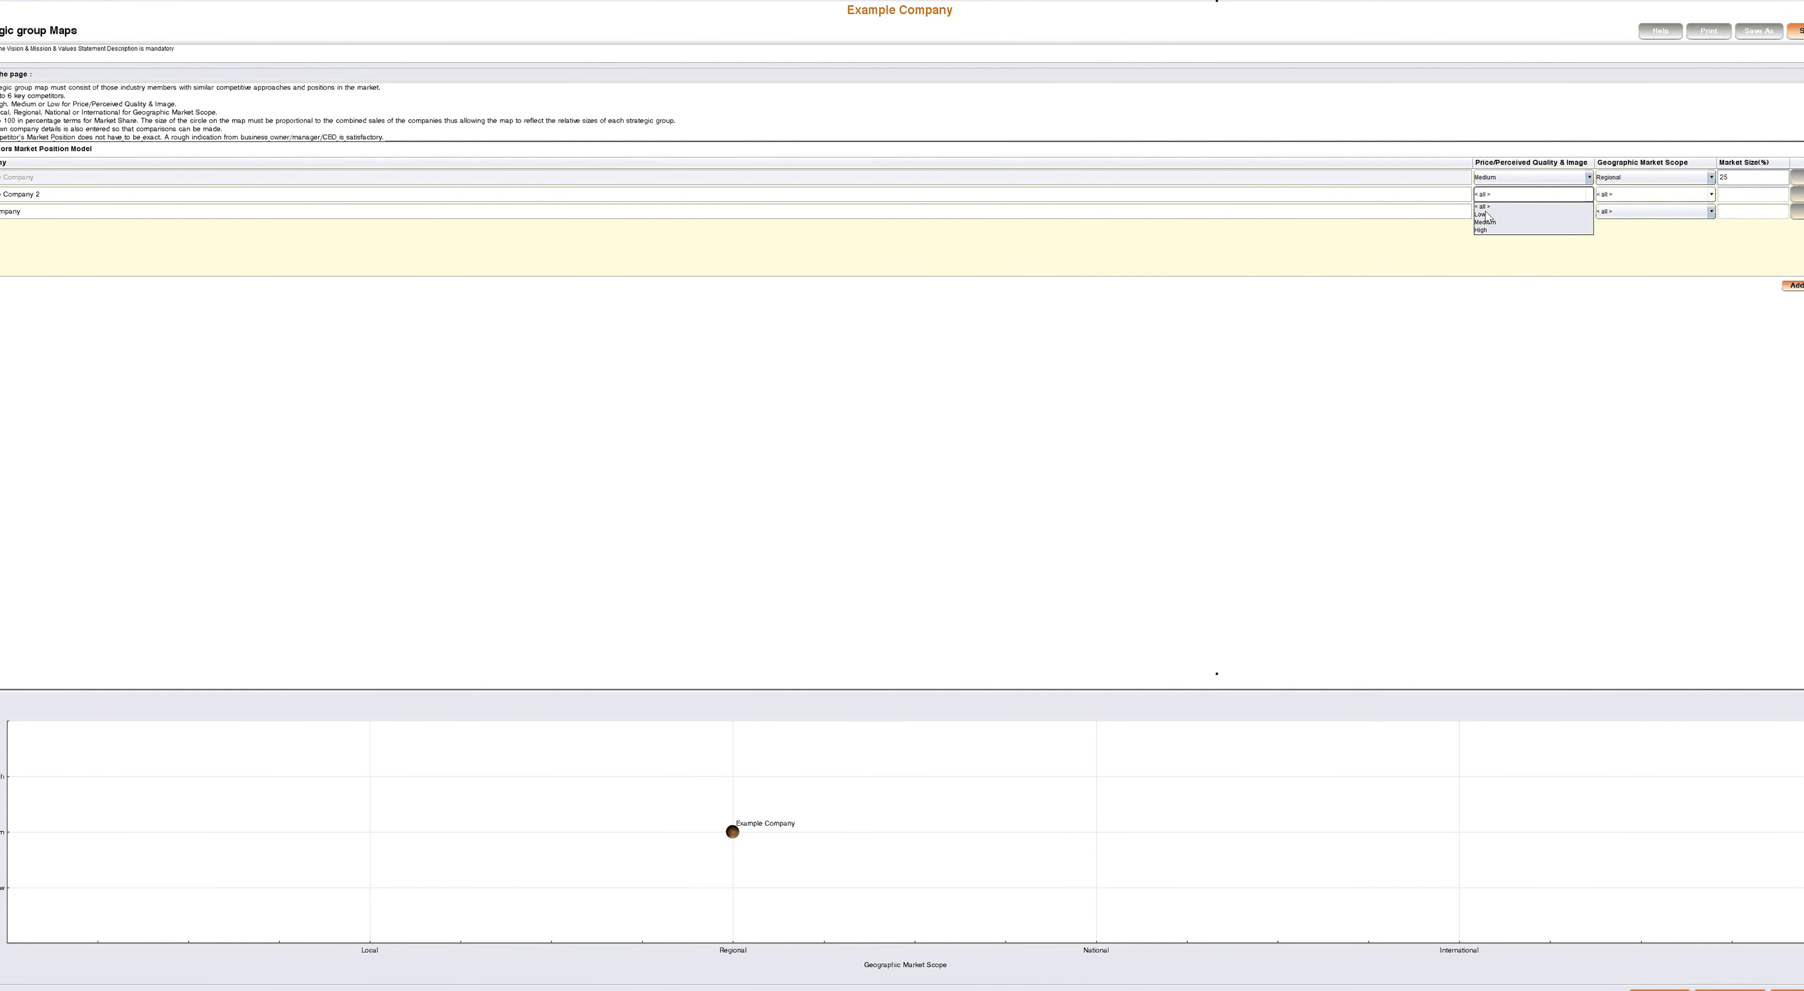
left_click(1486, 215)
left_click(1653, 196)
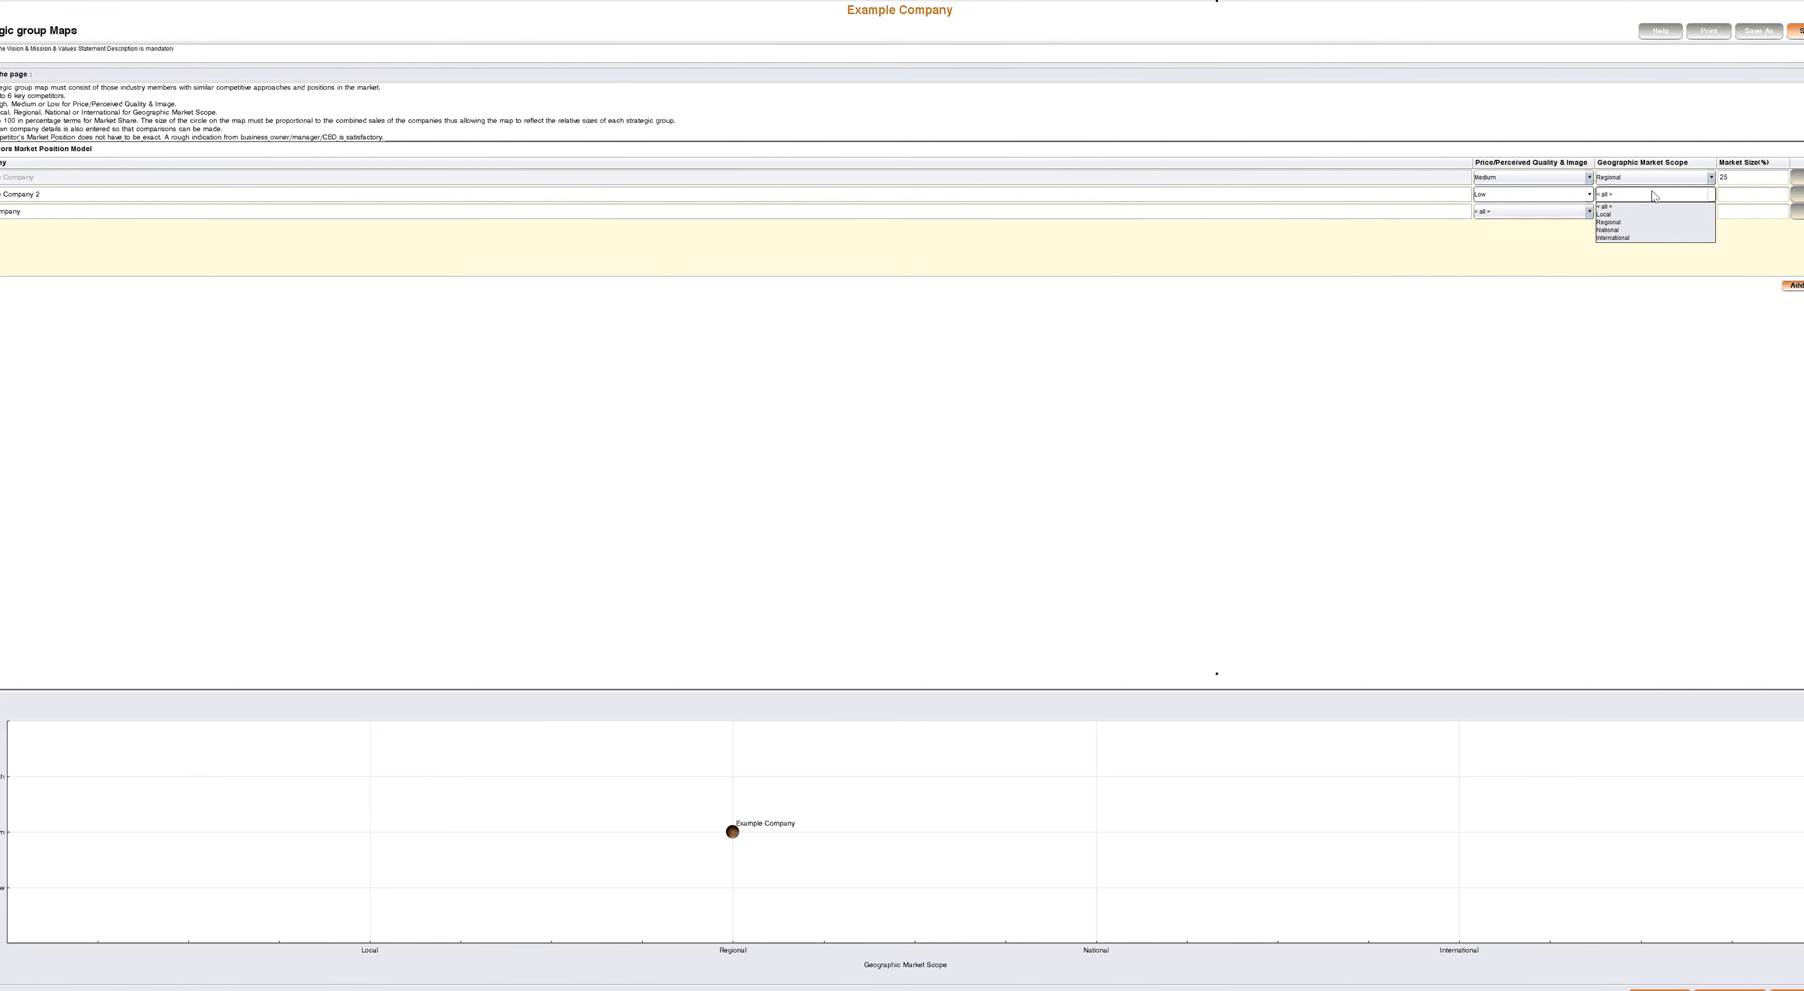
left_click(1666, 221)
left_click(1731, 194)
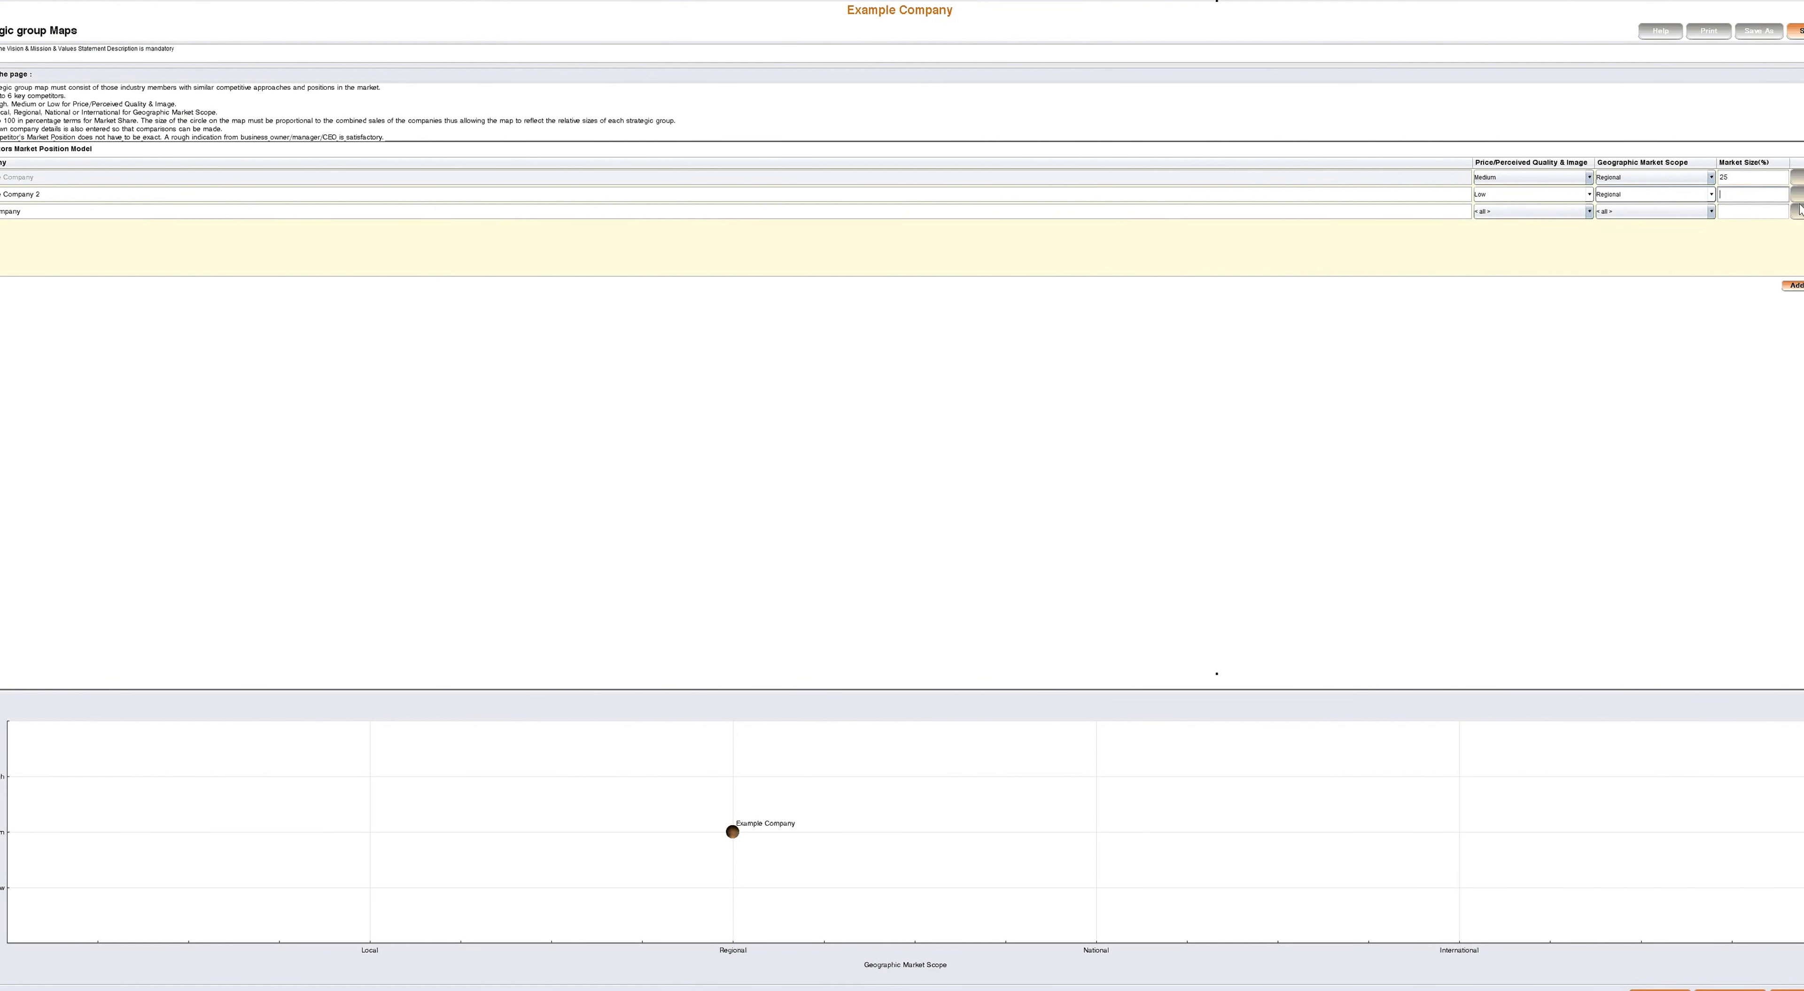
type("15")
Set ABC Company's price/perceived quality to High and geographic market scope to National, and fill in its market size.
left_click(1531, 212)
left_click(1506, 231)
left_click(1624, 212)
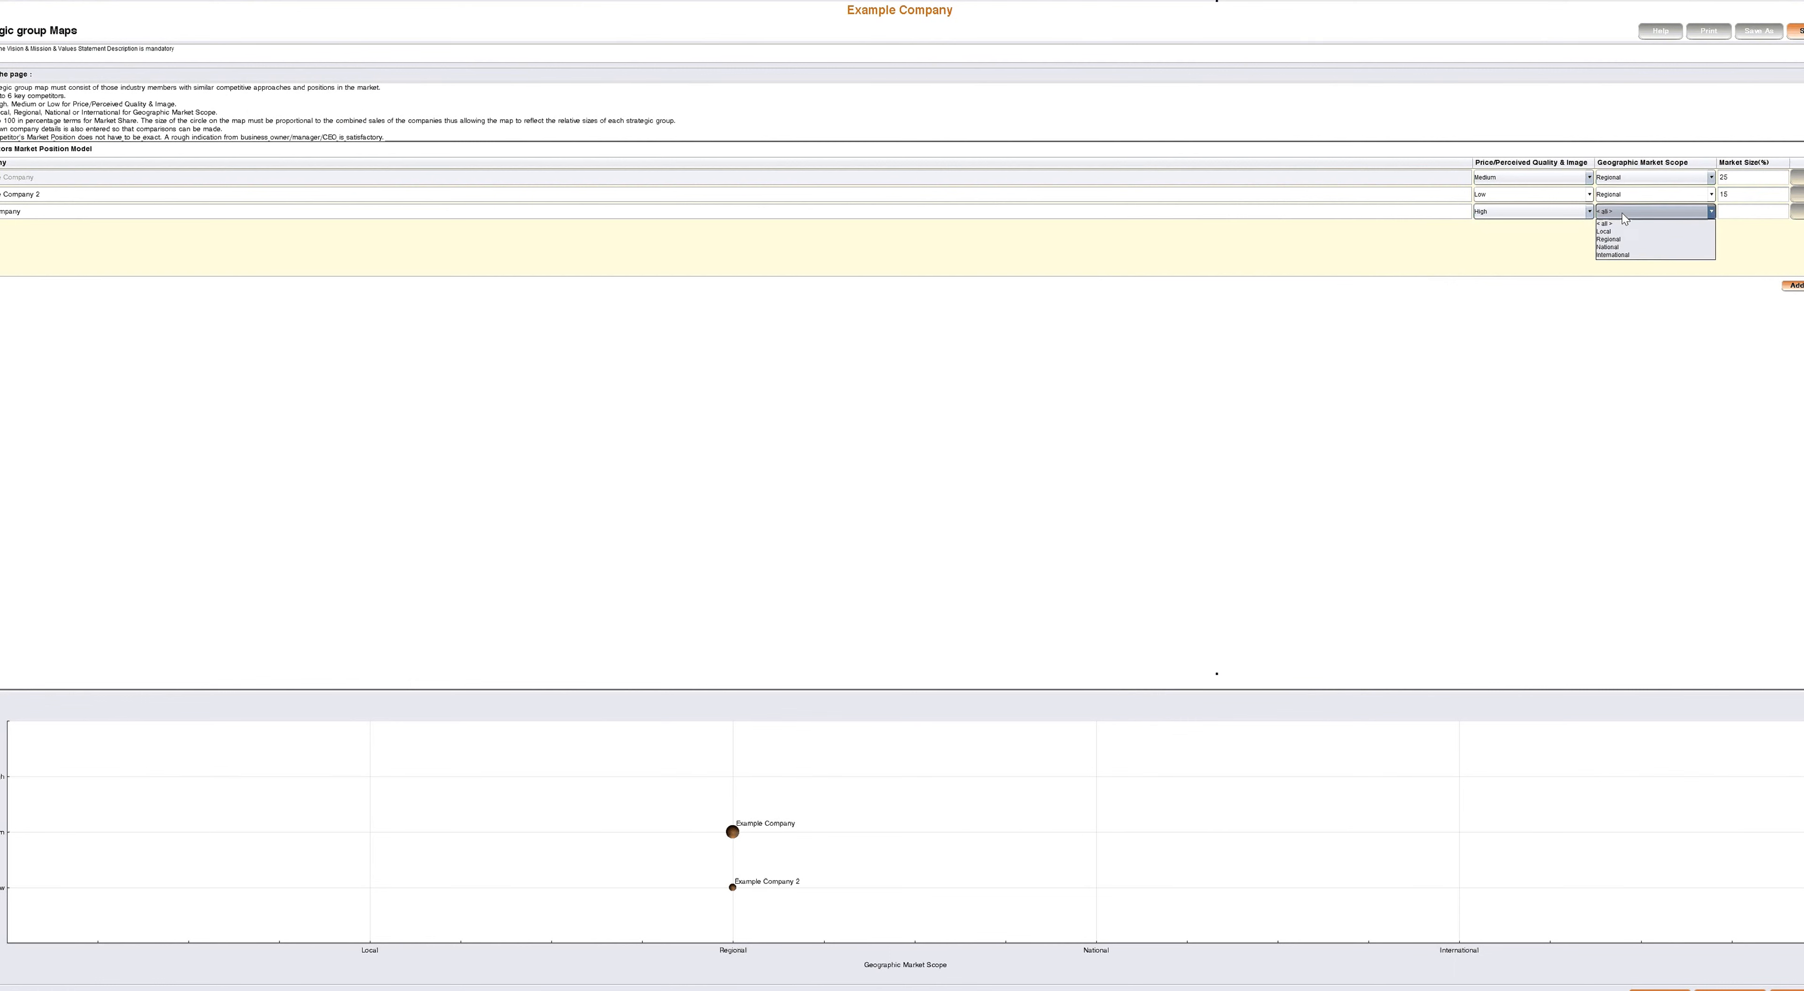
left_click(1615, 247)
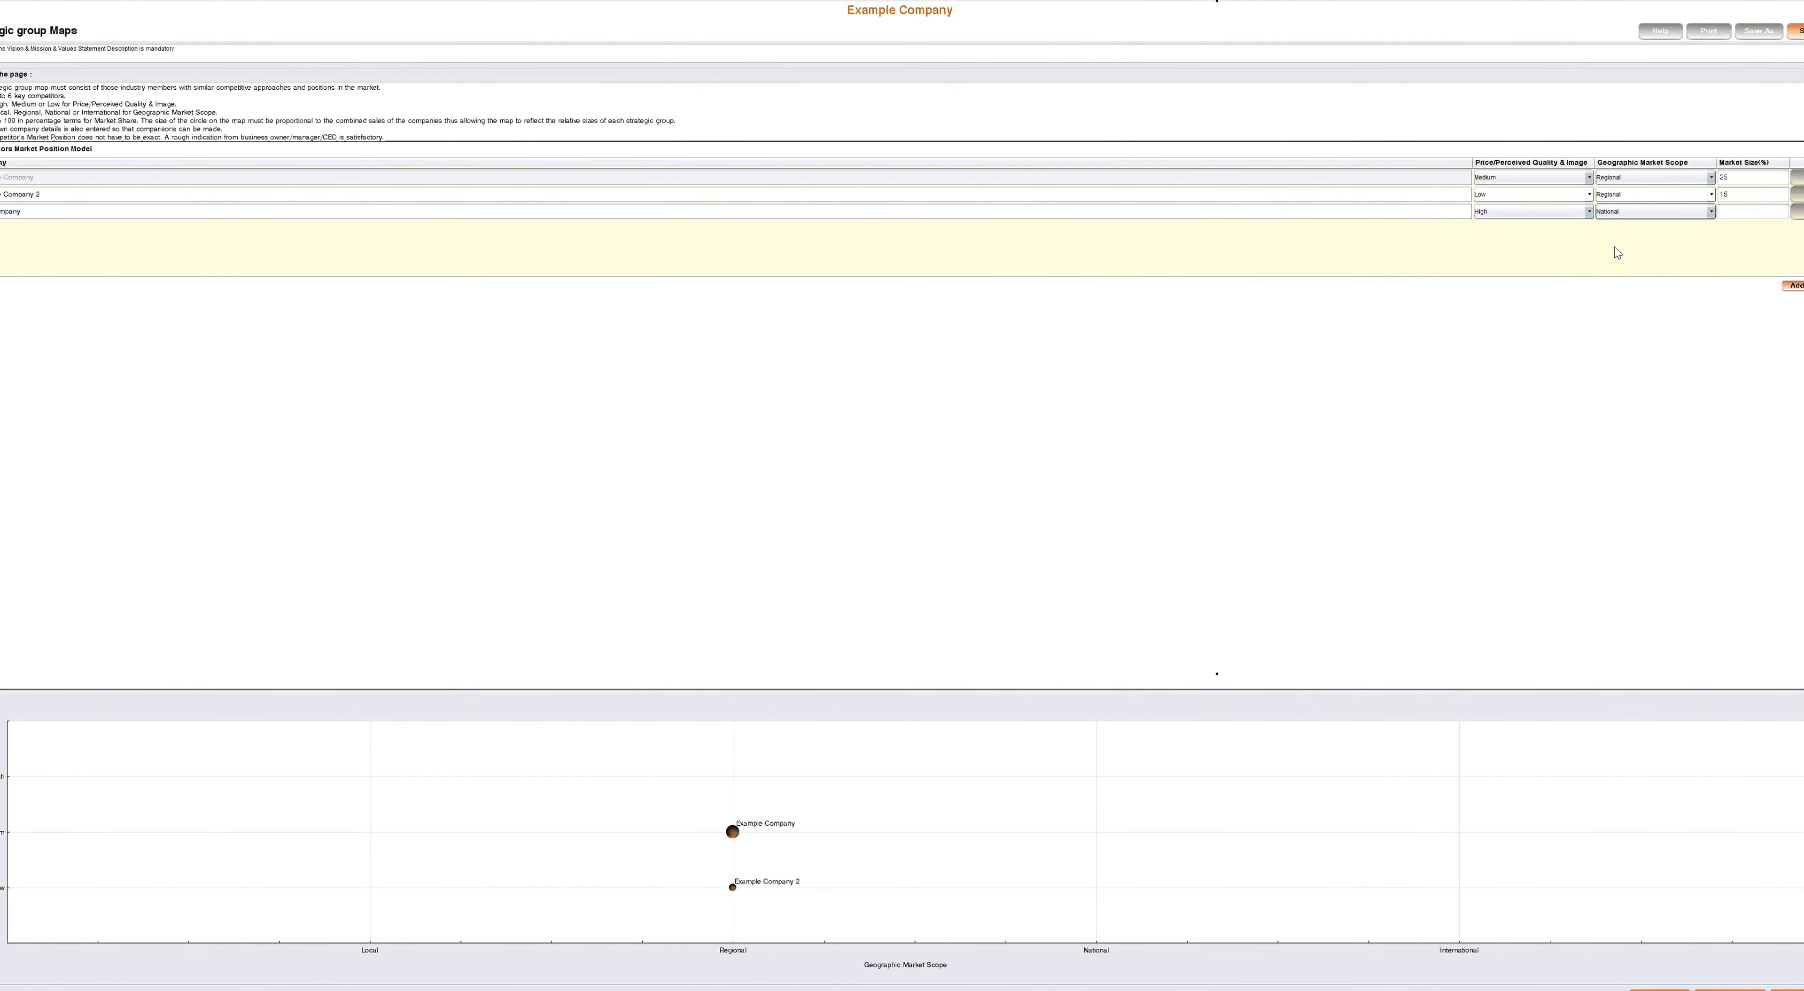
left_click(1741, 215)
left_click(598, 206)
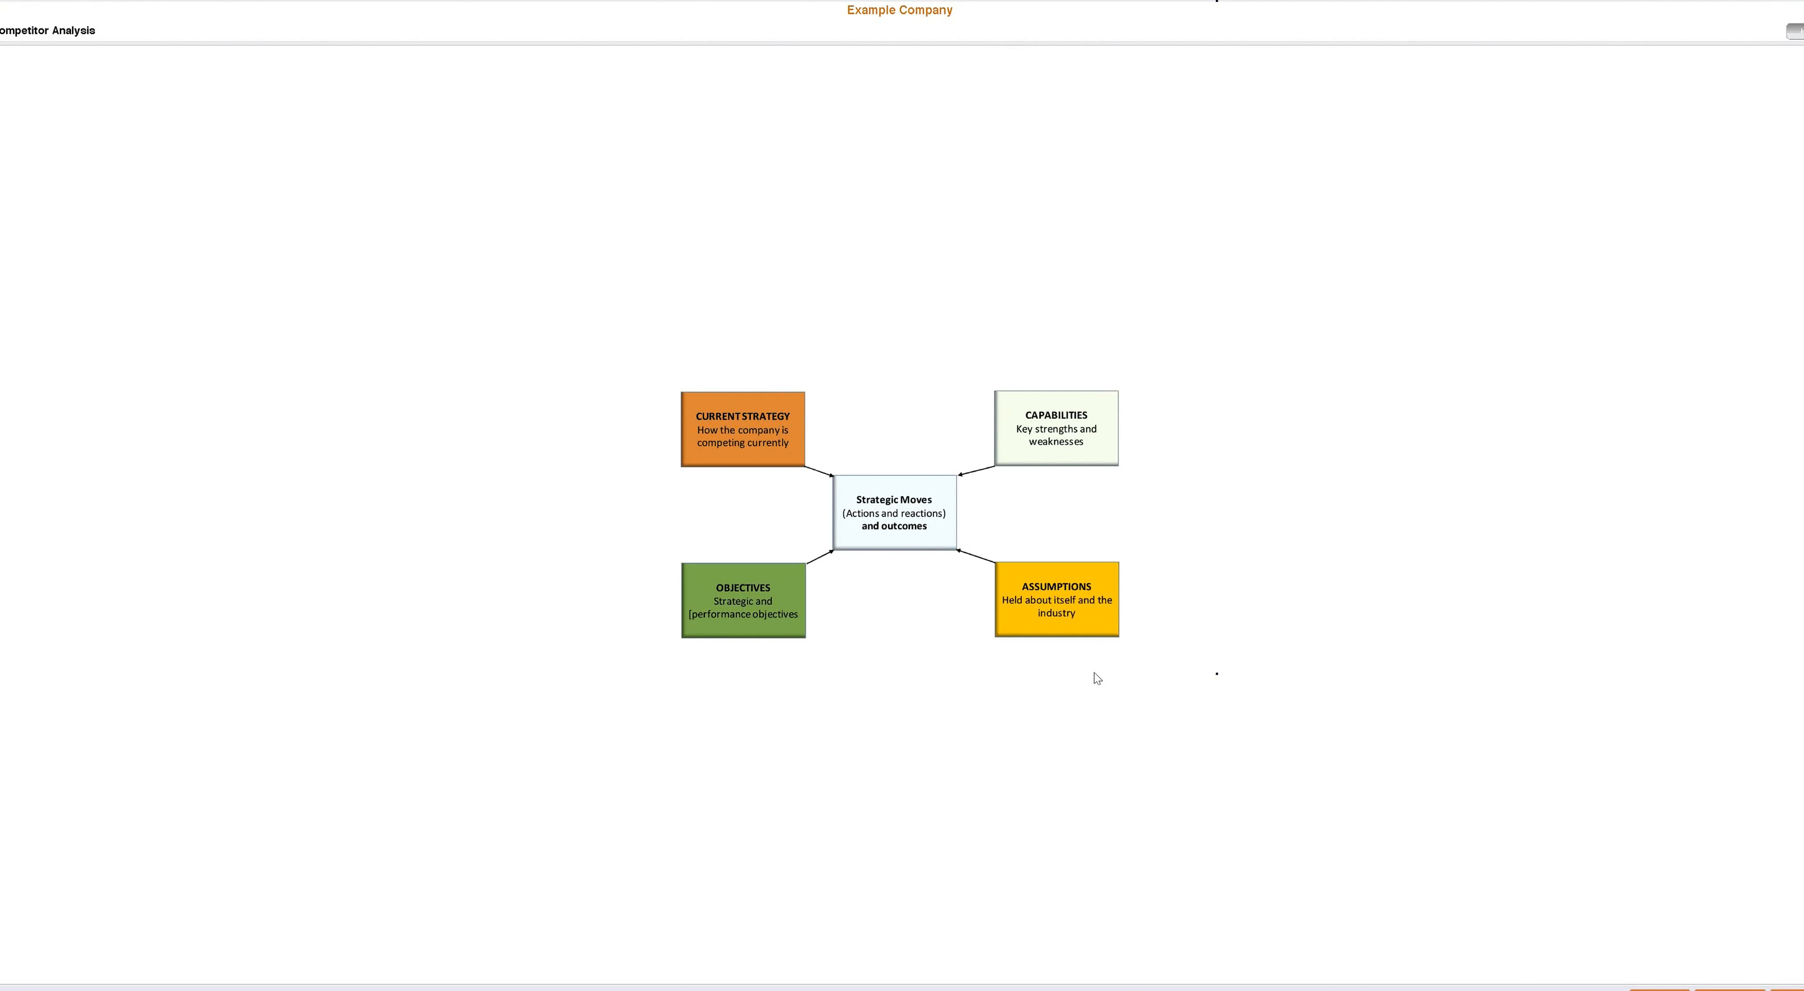
Examine the Current Strategy, Objectives, Capabilities and Assumptions questions for Example Company 2 in the Competitor Analysis.
left_click(7, 242)
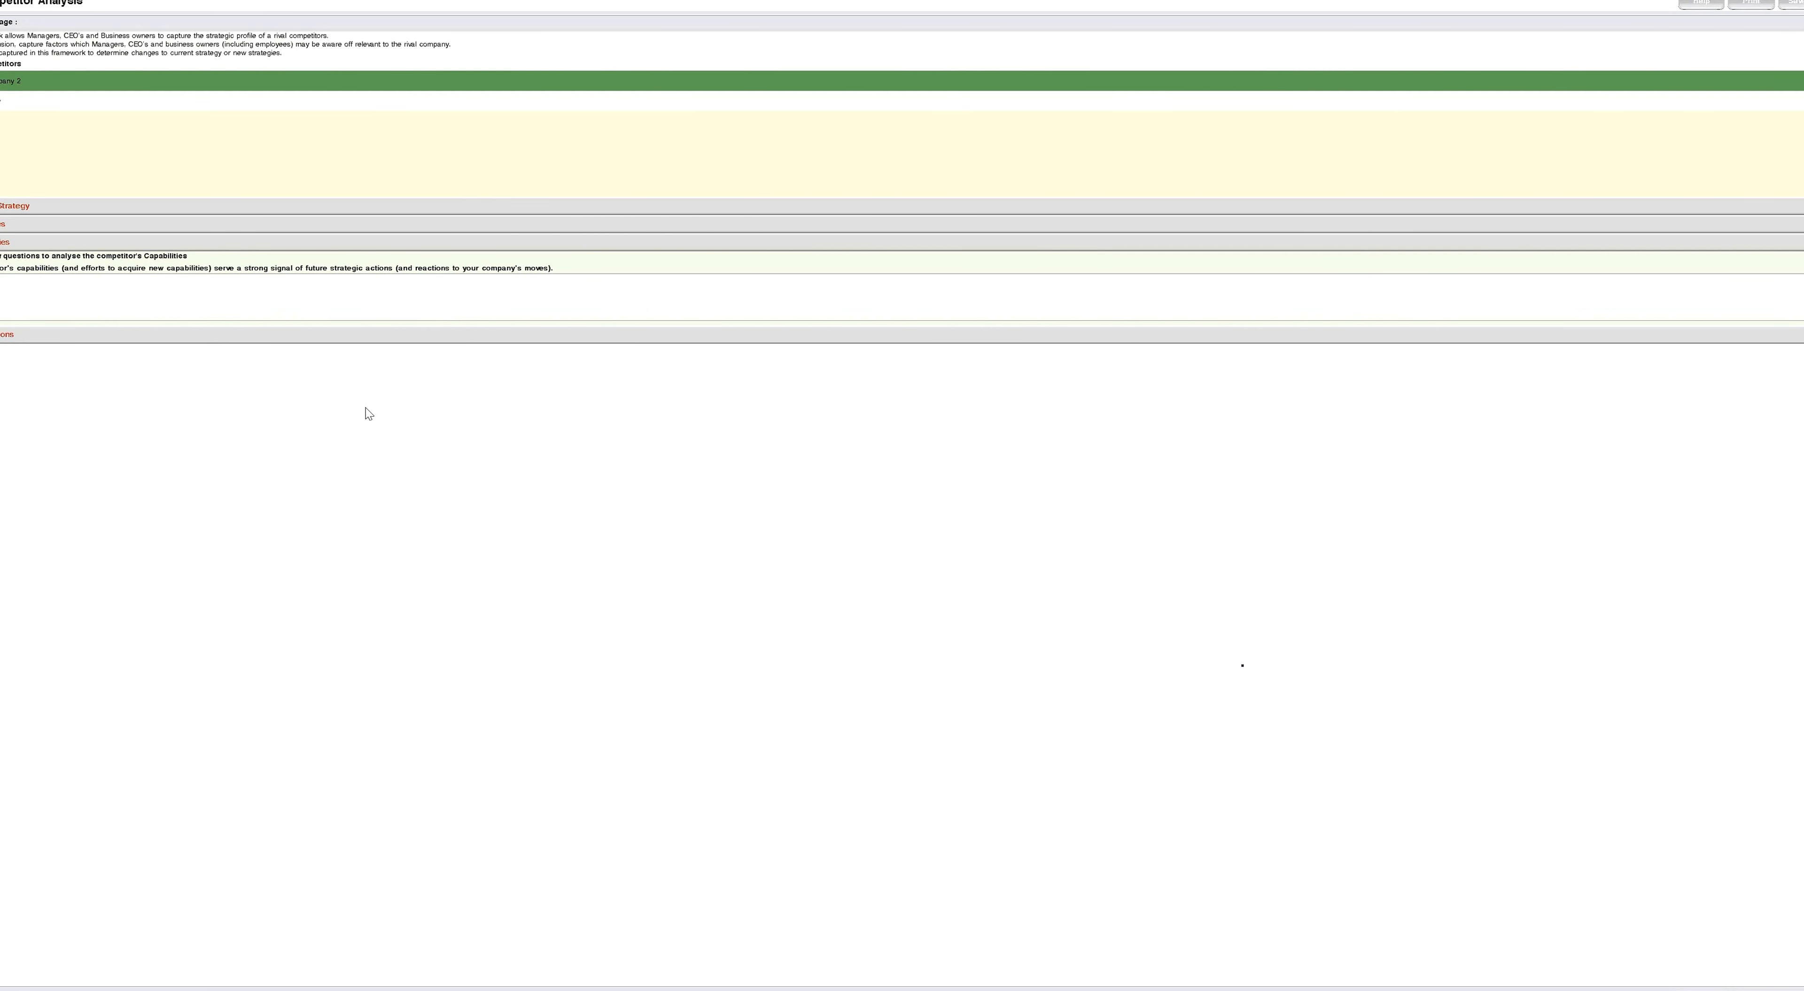
left_click(44, 204)
left_click(2, 441)
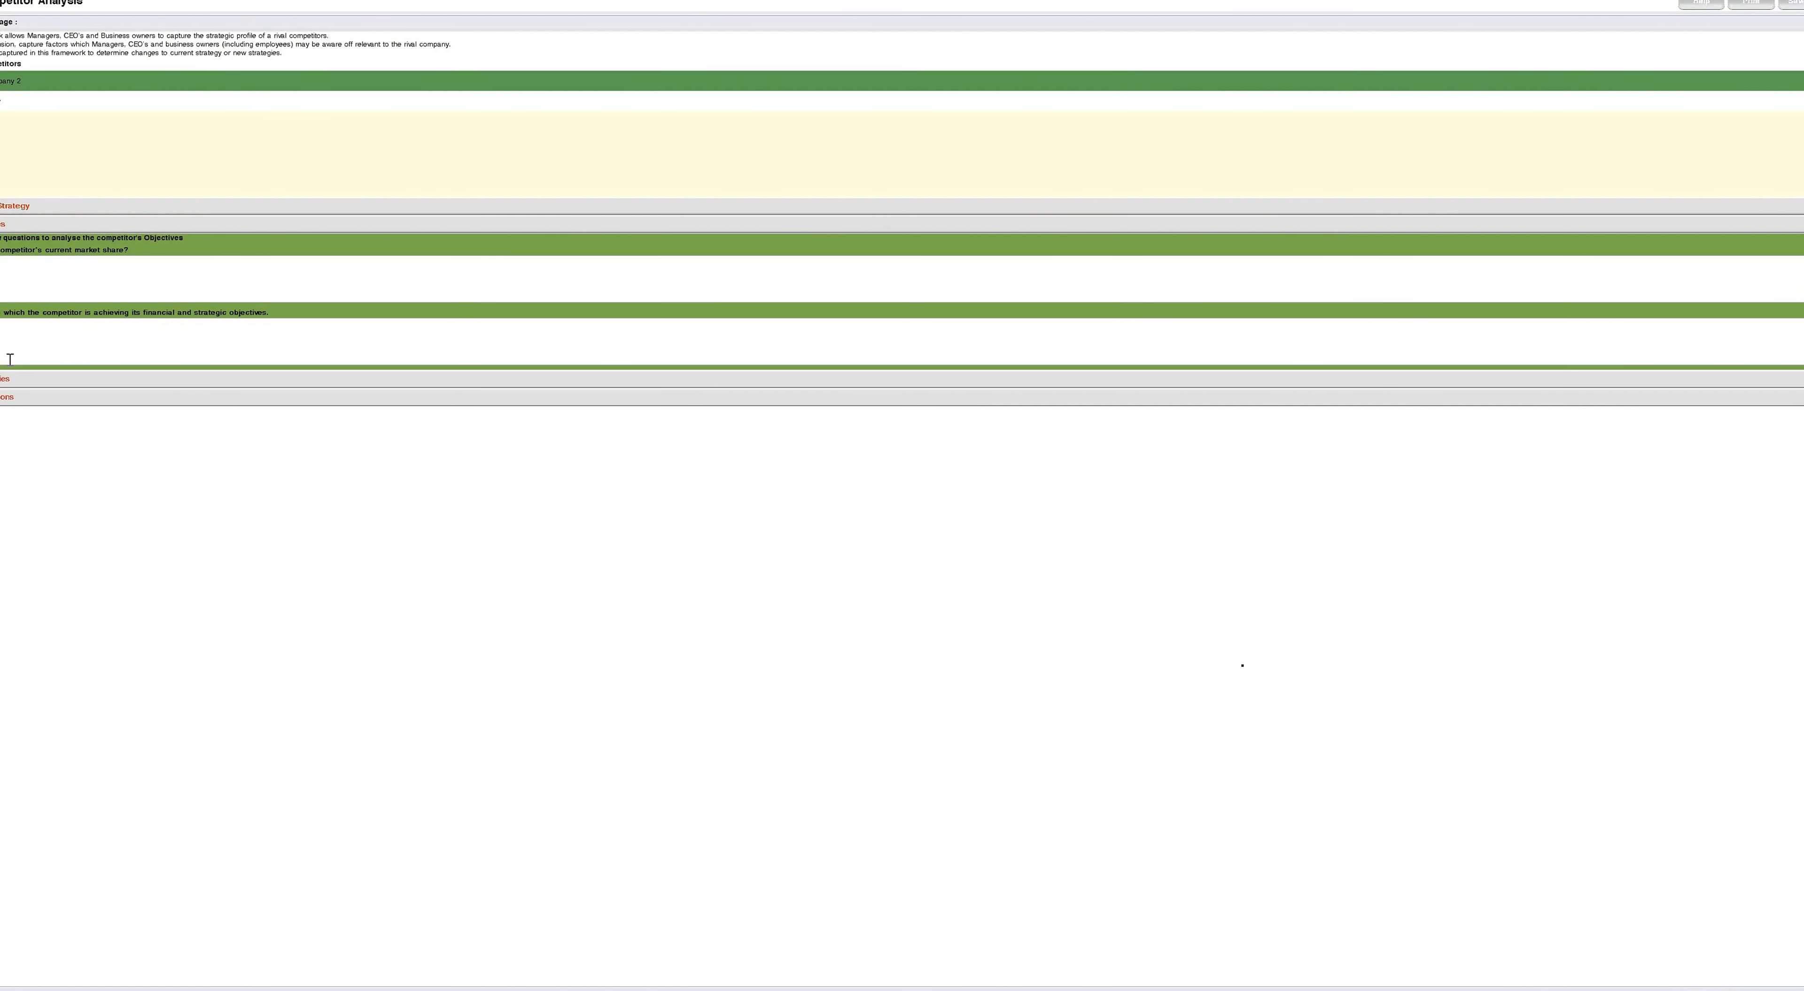
left_click(9, 378)
left_click(10, 339)
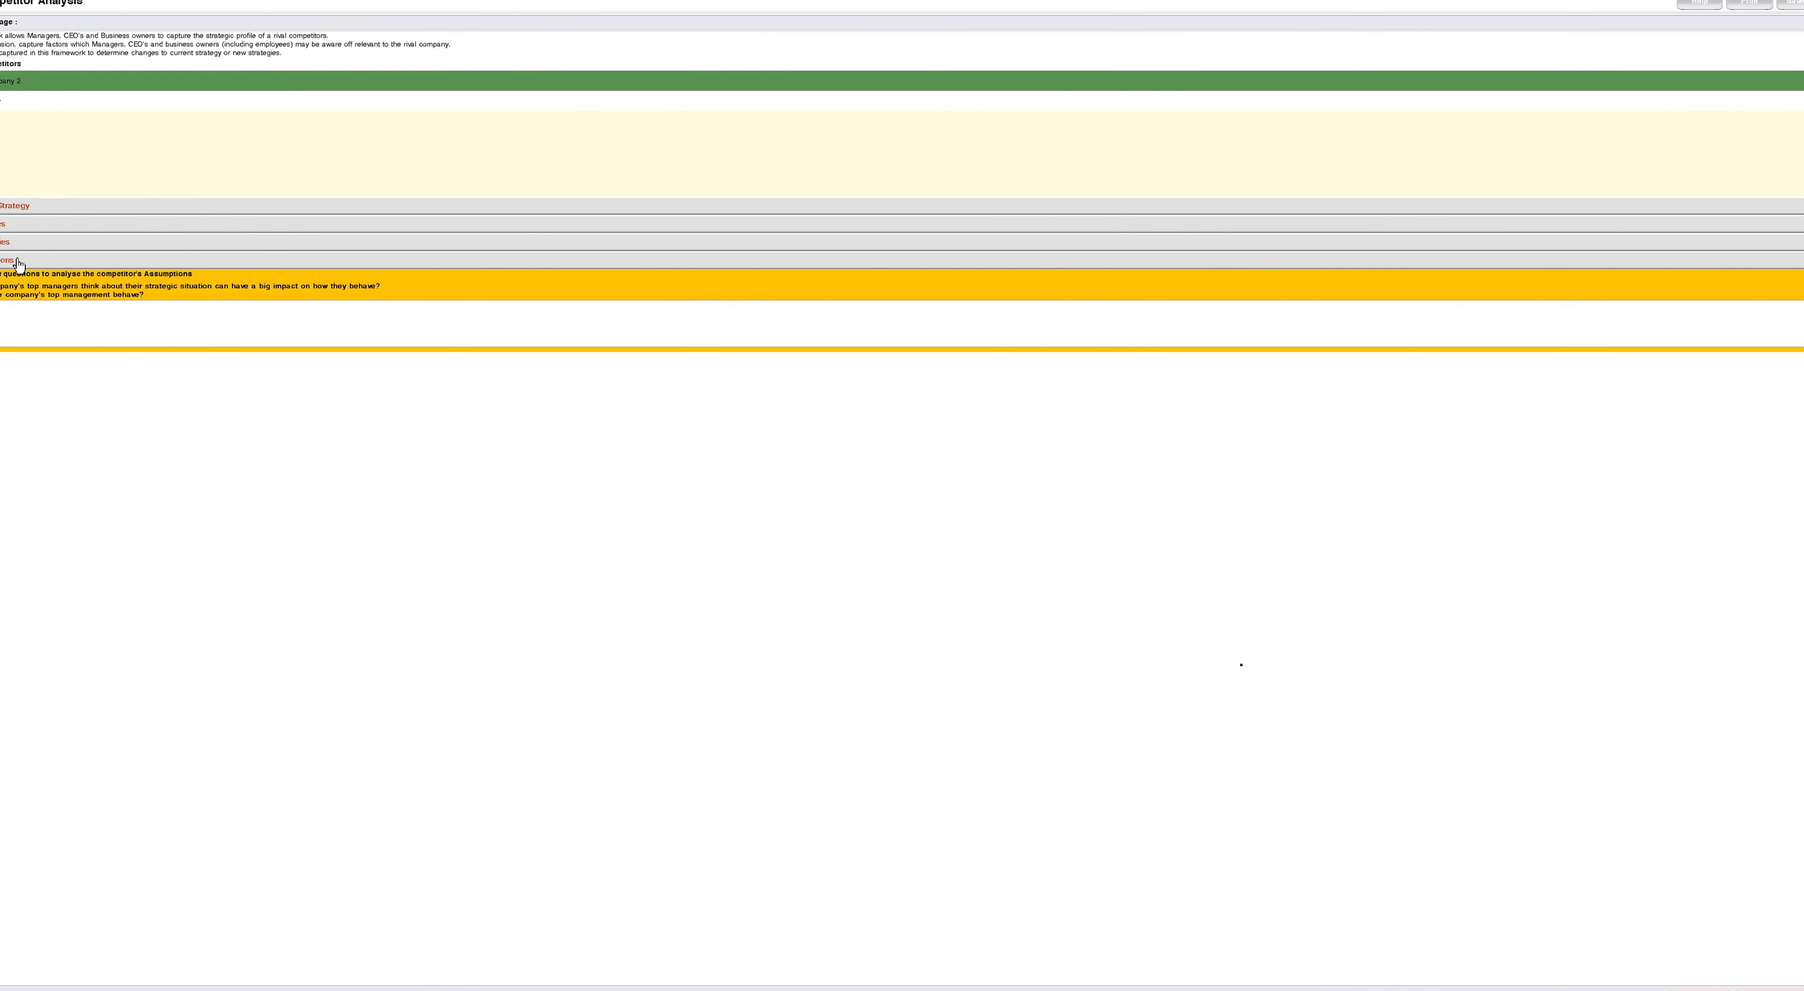
left_click(57, 210)
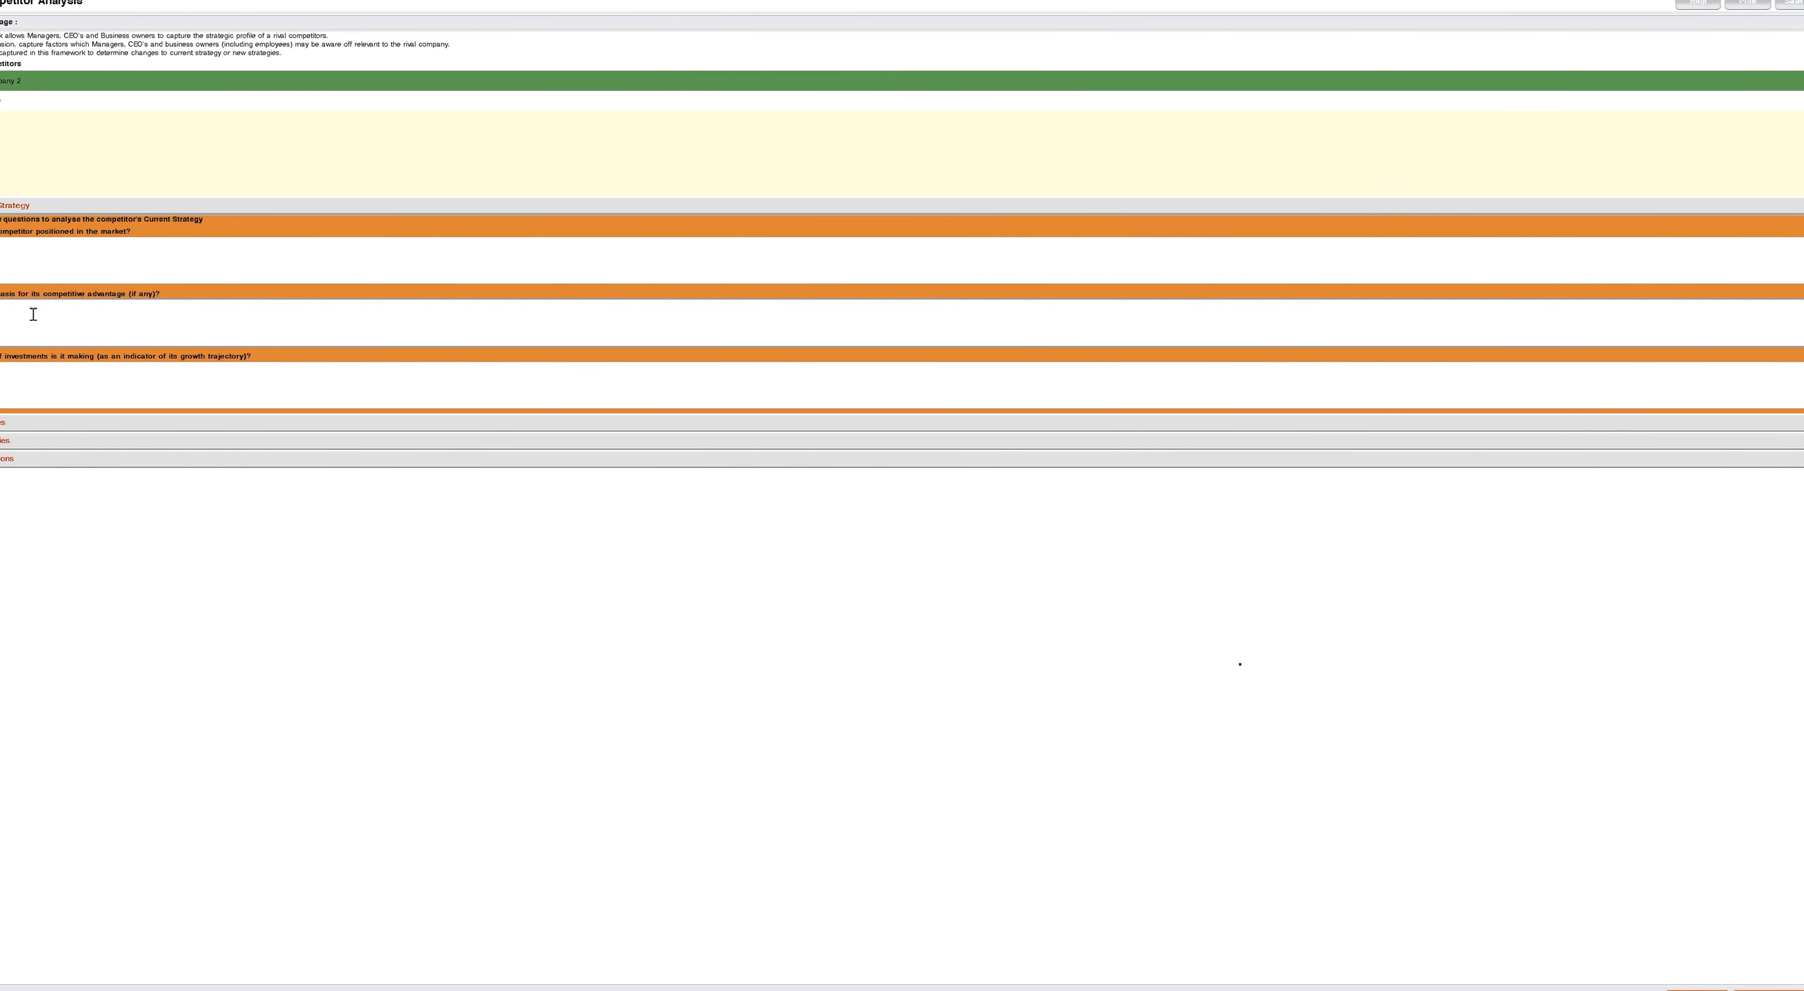
left_click(10, 440)
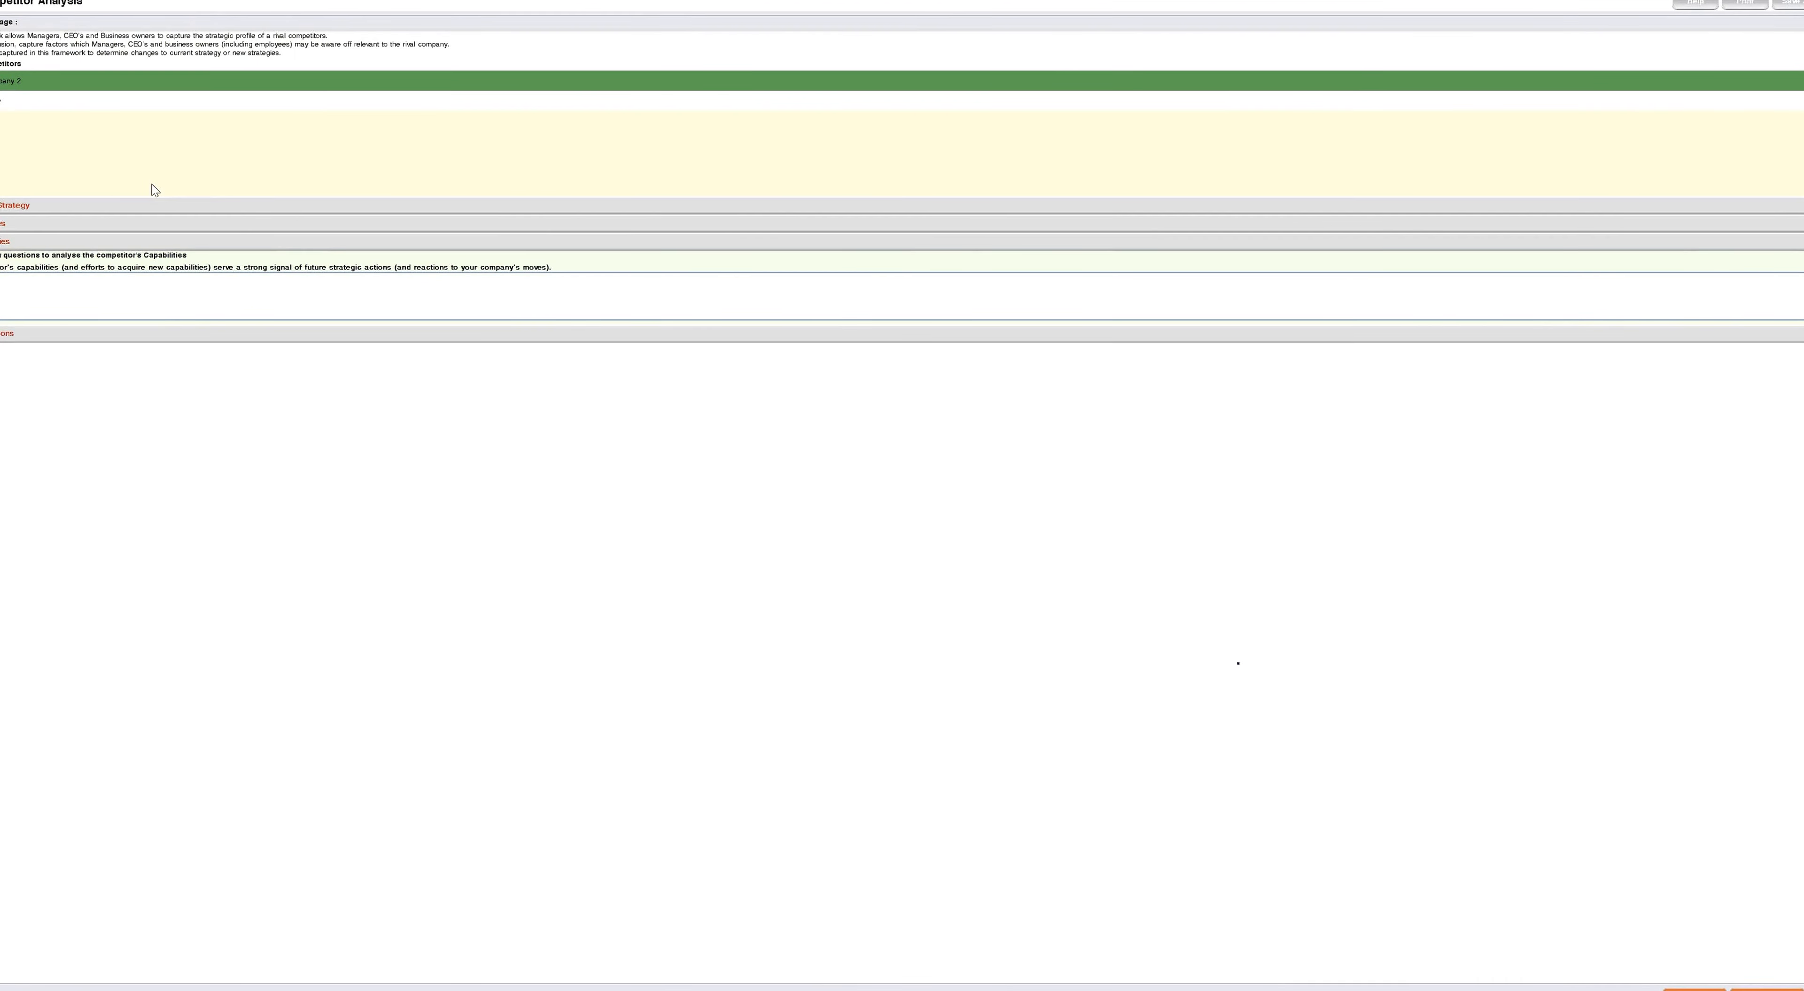
left_click(10, 333)
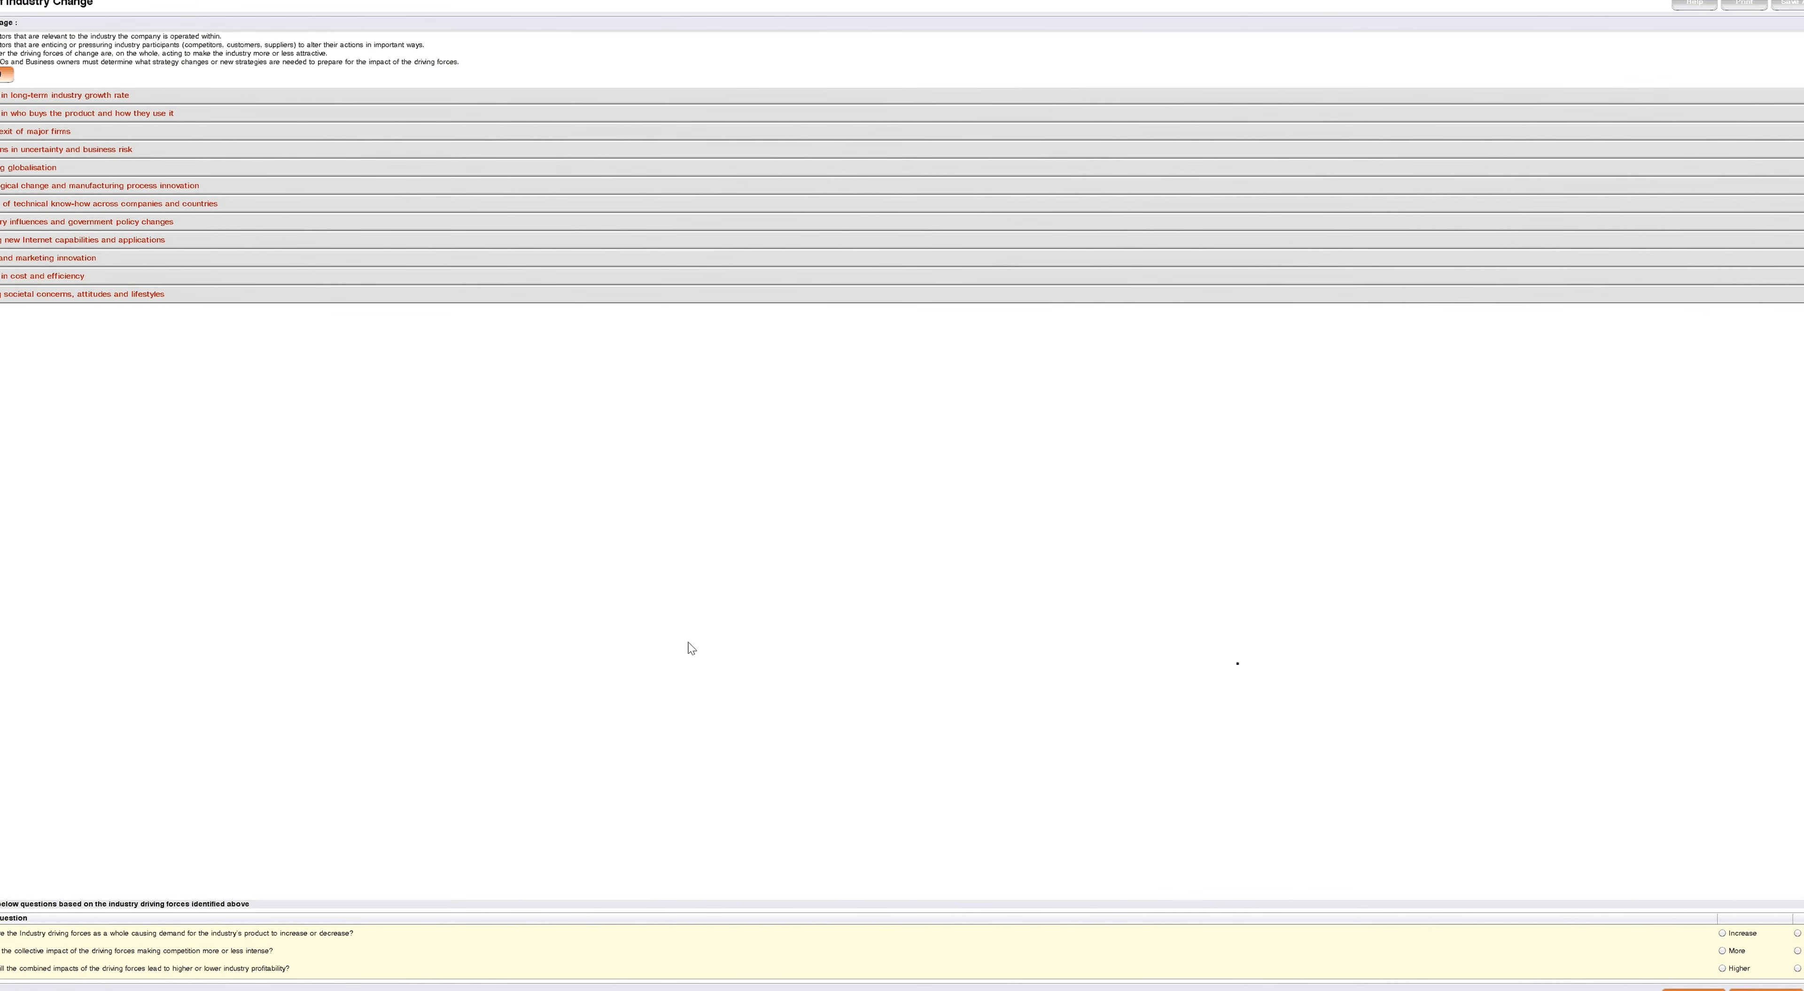
Add a custom factor with the text Example to the long-term industry growth rate driving force.
left_click(11, 99)
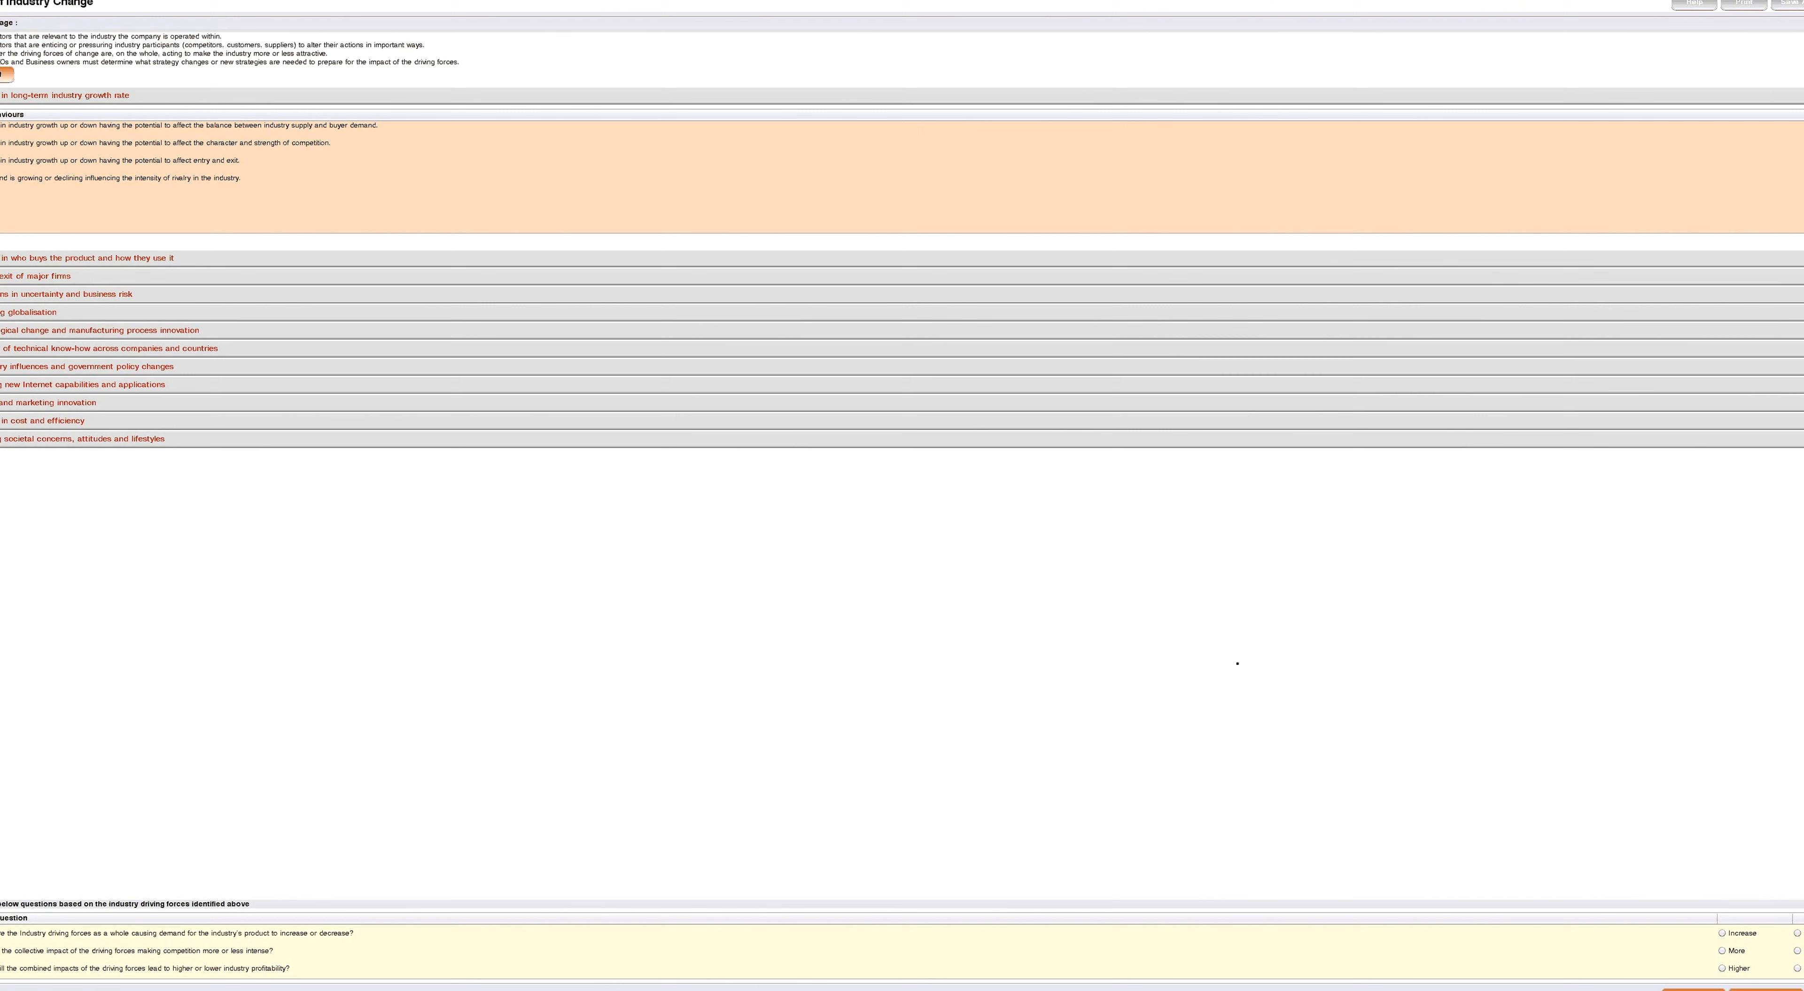
left_click(0, 199)
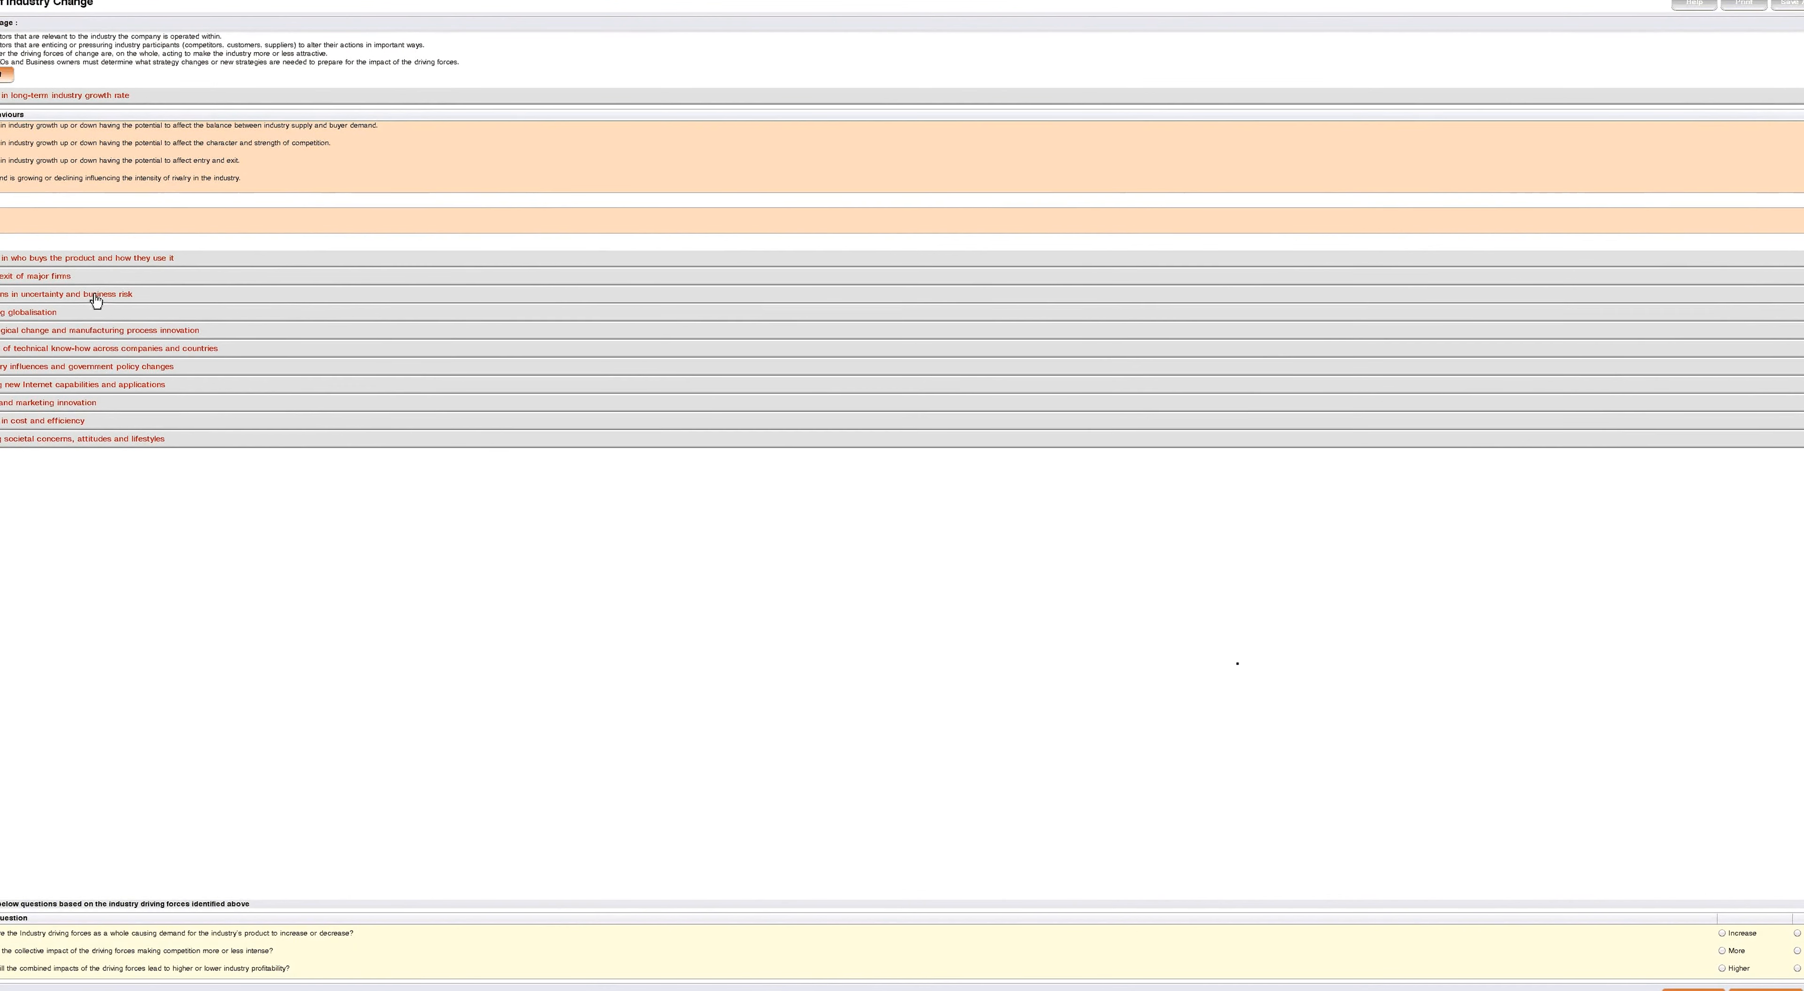
left_click(16, 202)
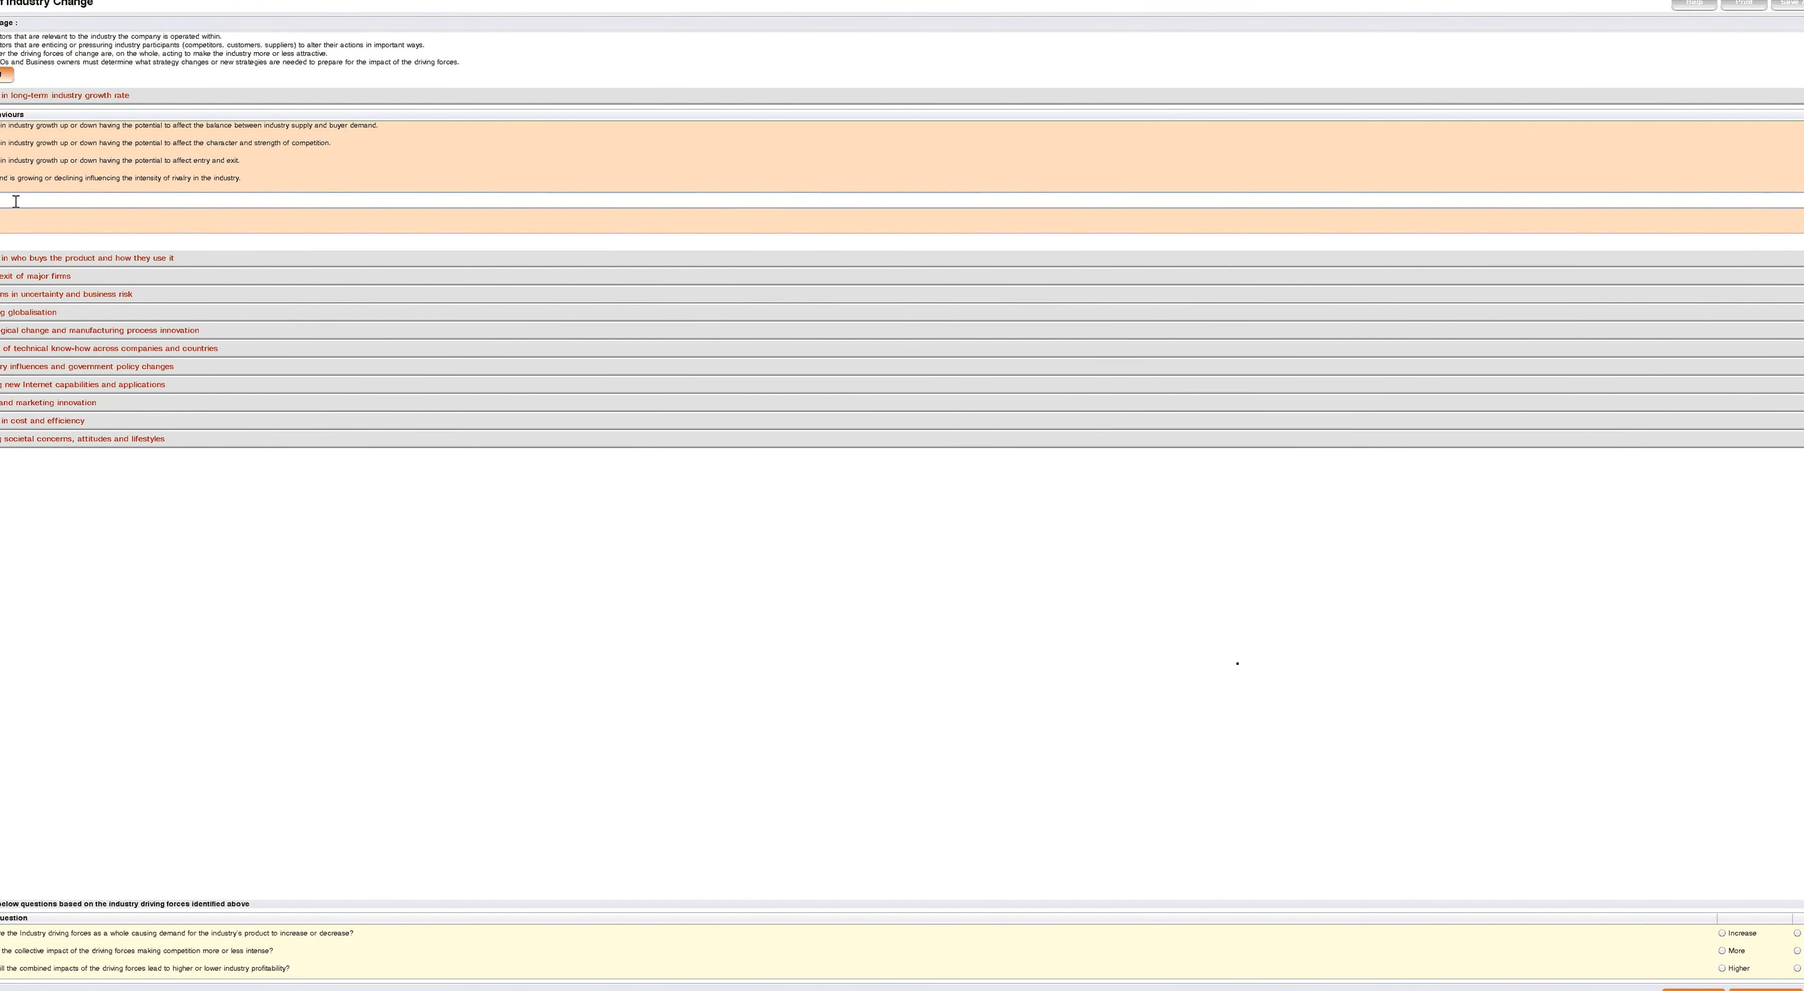
type("Example")
Review the driving force factors on product buyers, major firms, cost and efficiency, and societal concerns, attitudes and lifestyles.
left_click(33, 260)
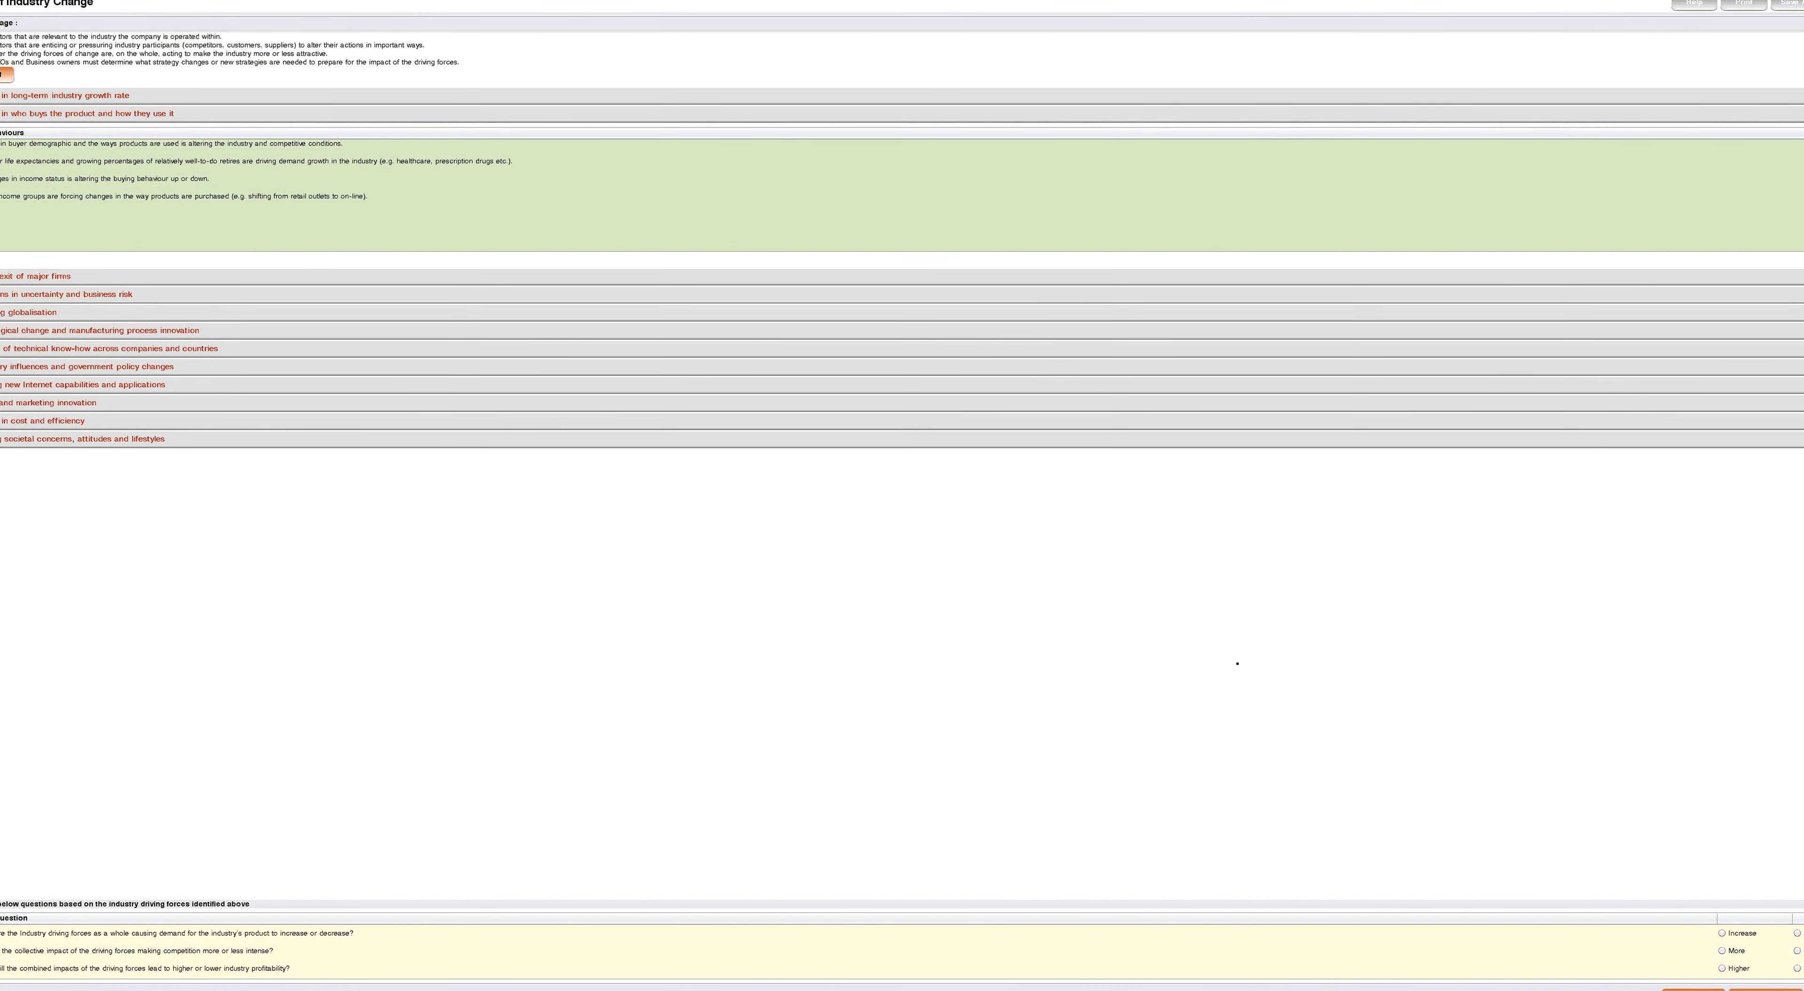
left_click(3, 279)
left_click(15, 421)
left_click(11, 440)
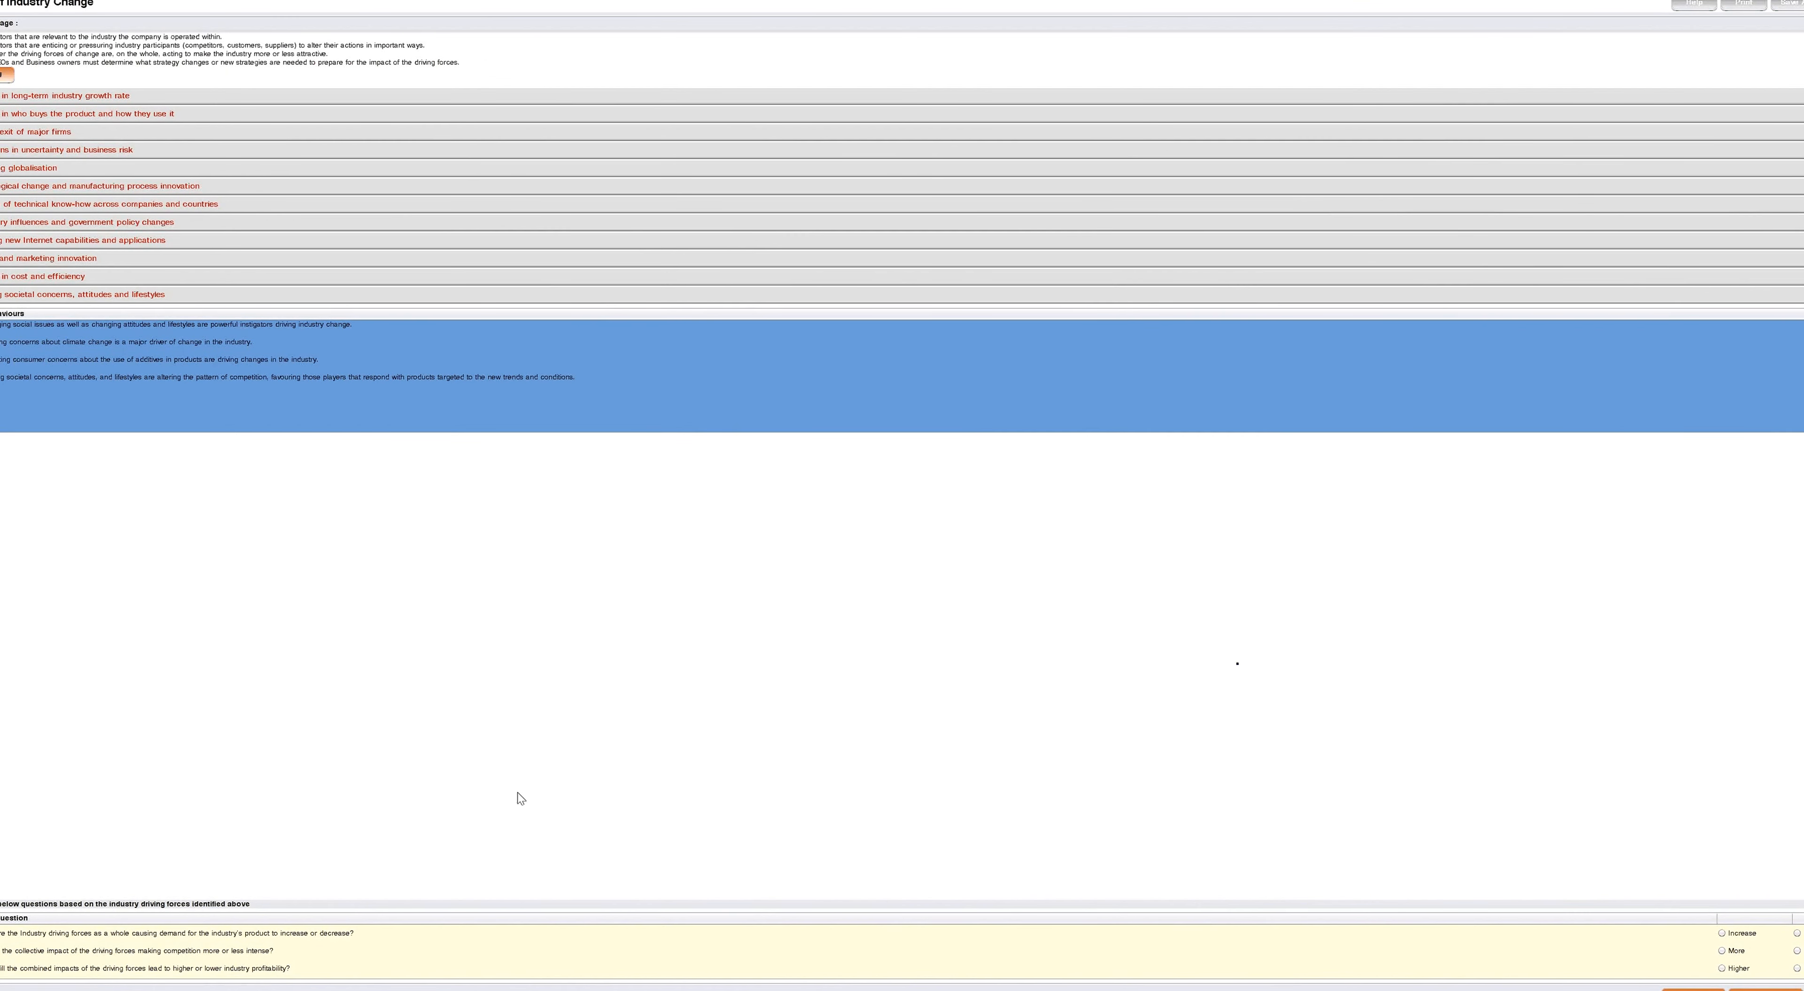
Answer the driving forces questions with increased demand, less intense competition and higher industry profitability.
left_click(1722, 933)
left_click(1796, 951)
left_click(1721, 968)
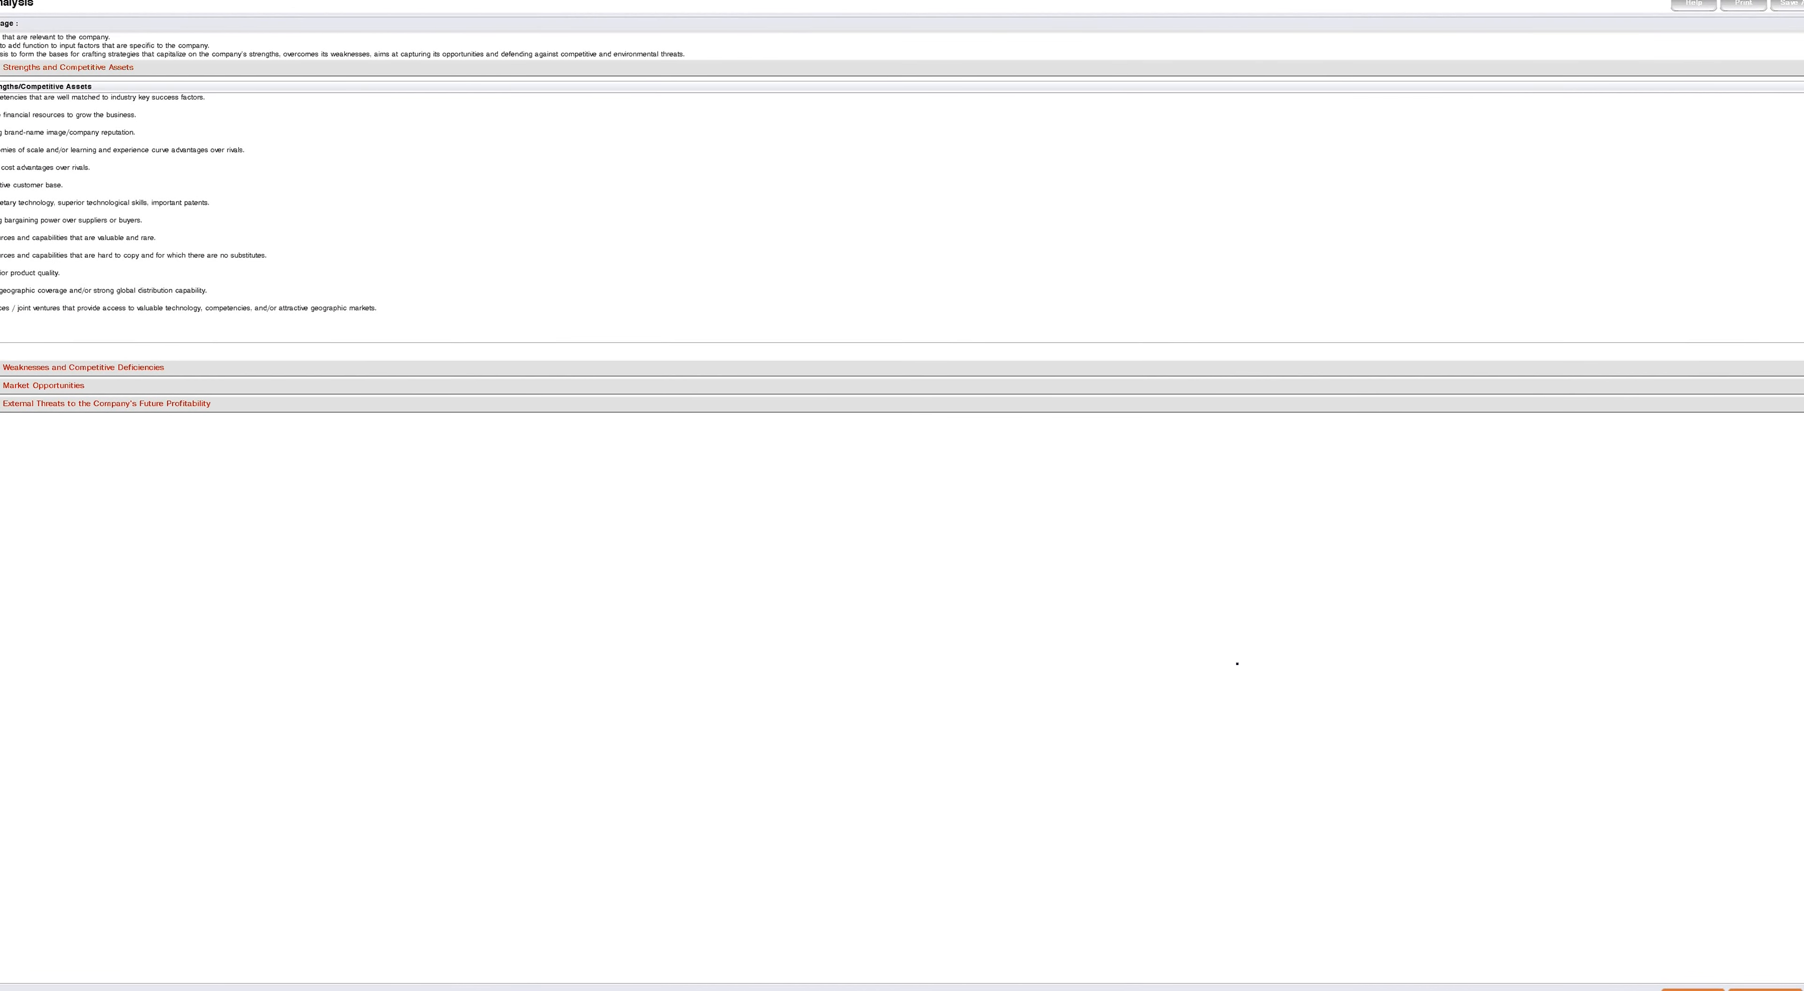
Fill in the added strength under Strengths and Competitive Assets, and view the Weaknesses and Market Opportunities sections.
left_click(22, 329)
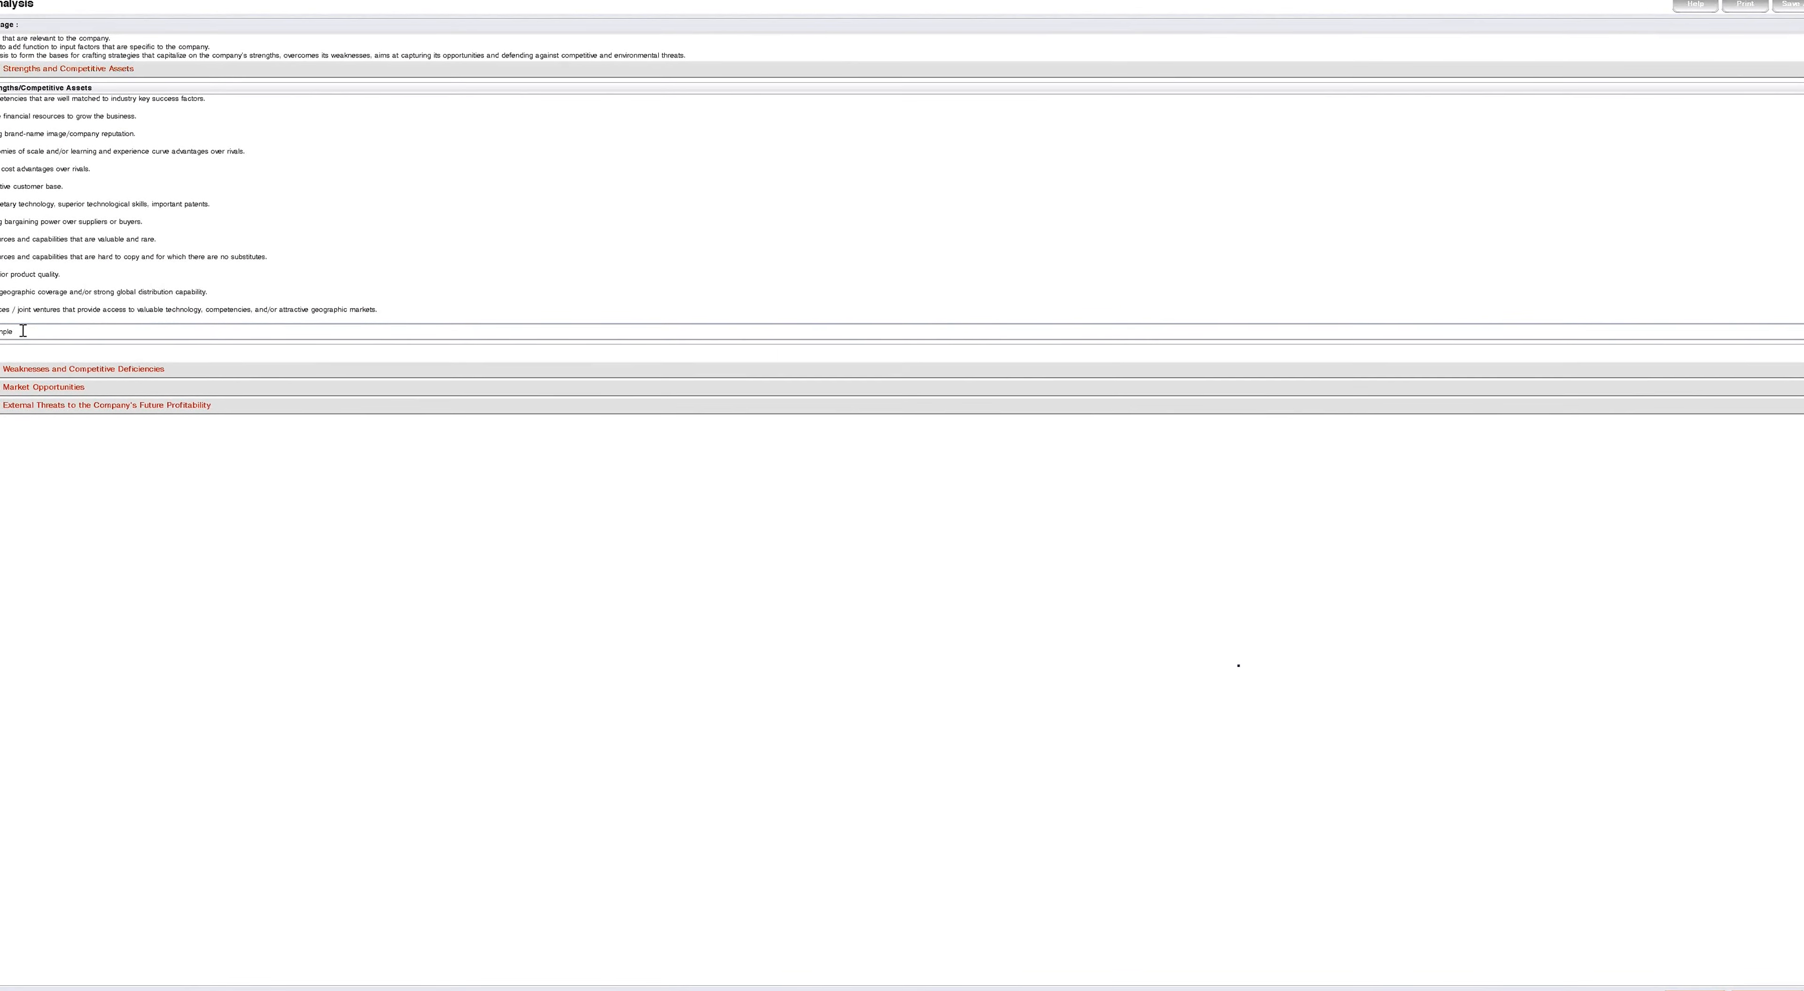
left_click(40, 374)
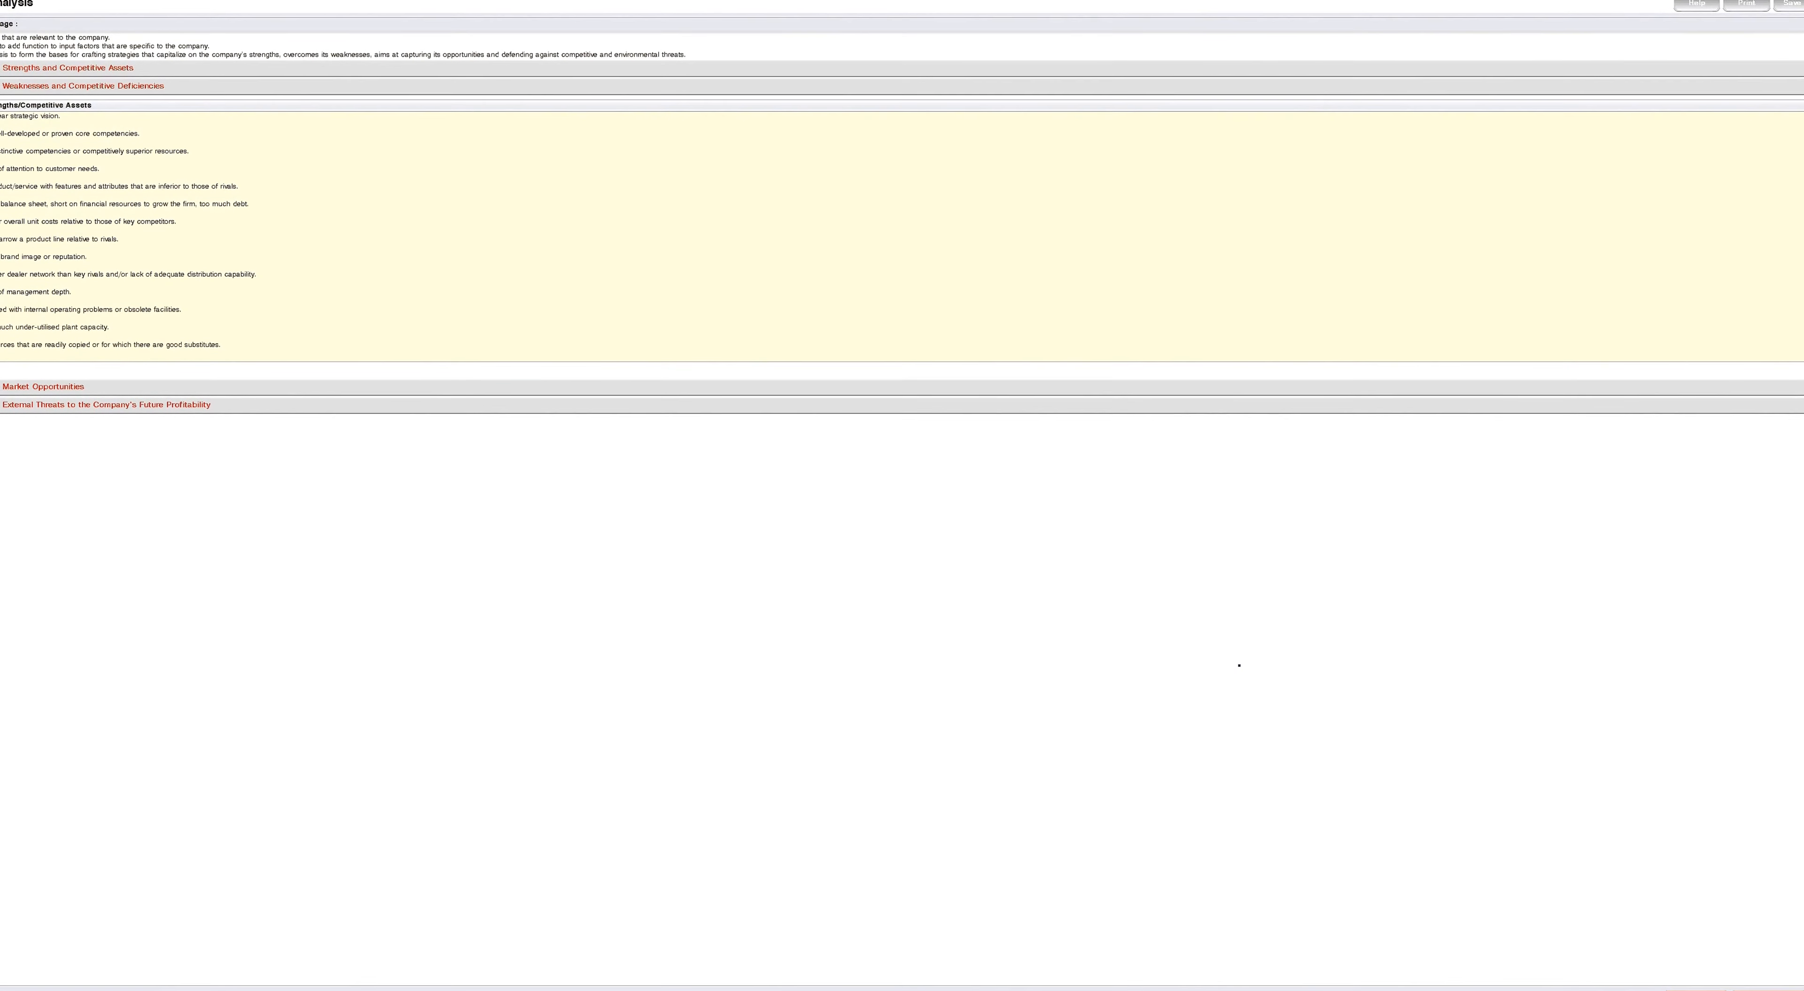
left_click(43, 387)
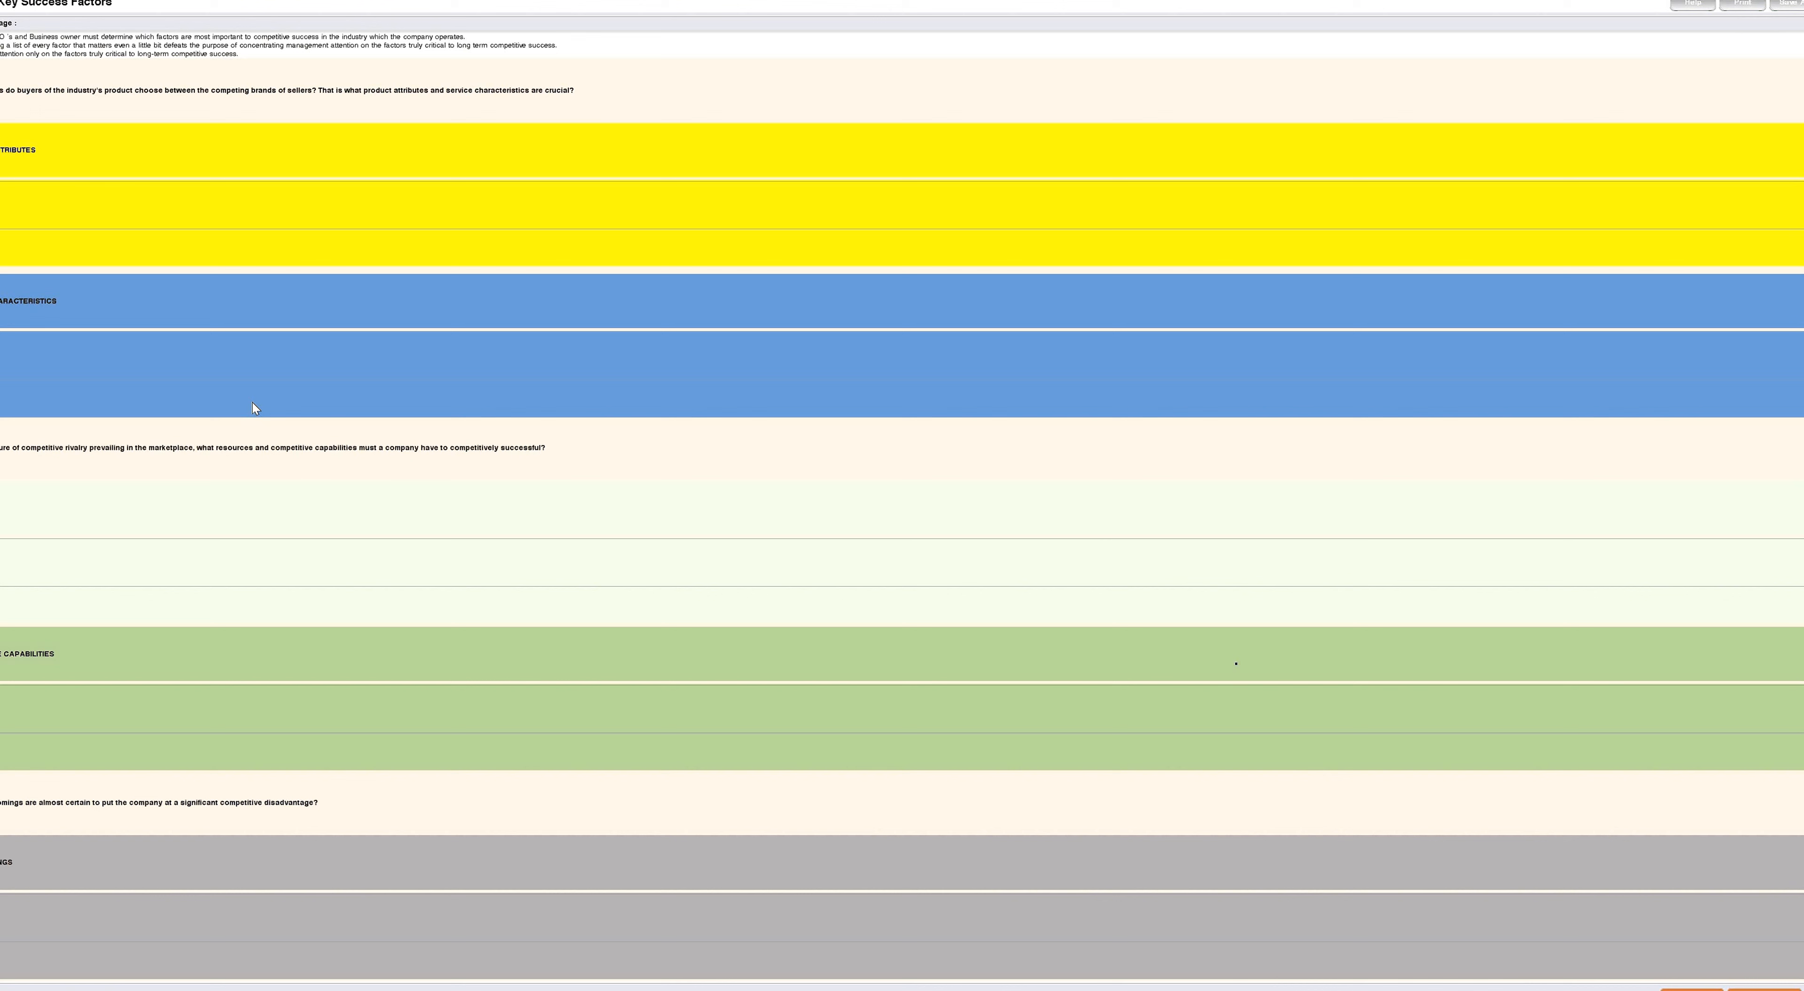
Enter several lines of placeholder text in the first service characteristics field of the Key Success Factors.
left_click(14, 203)
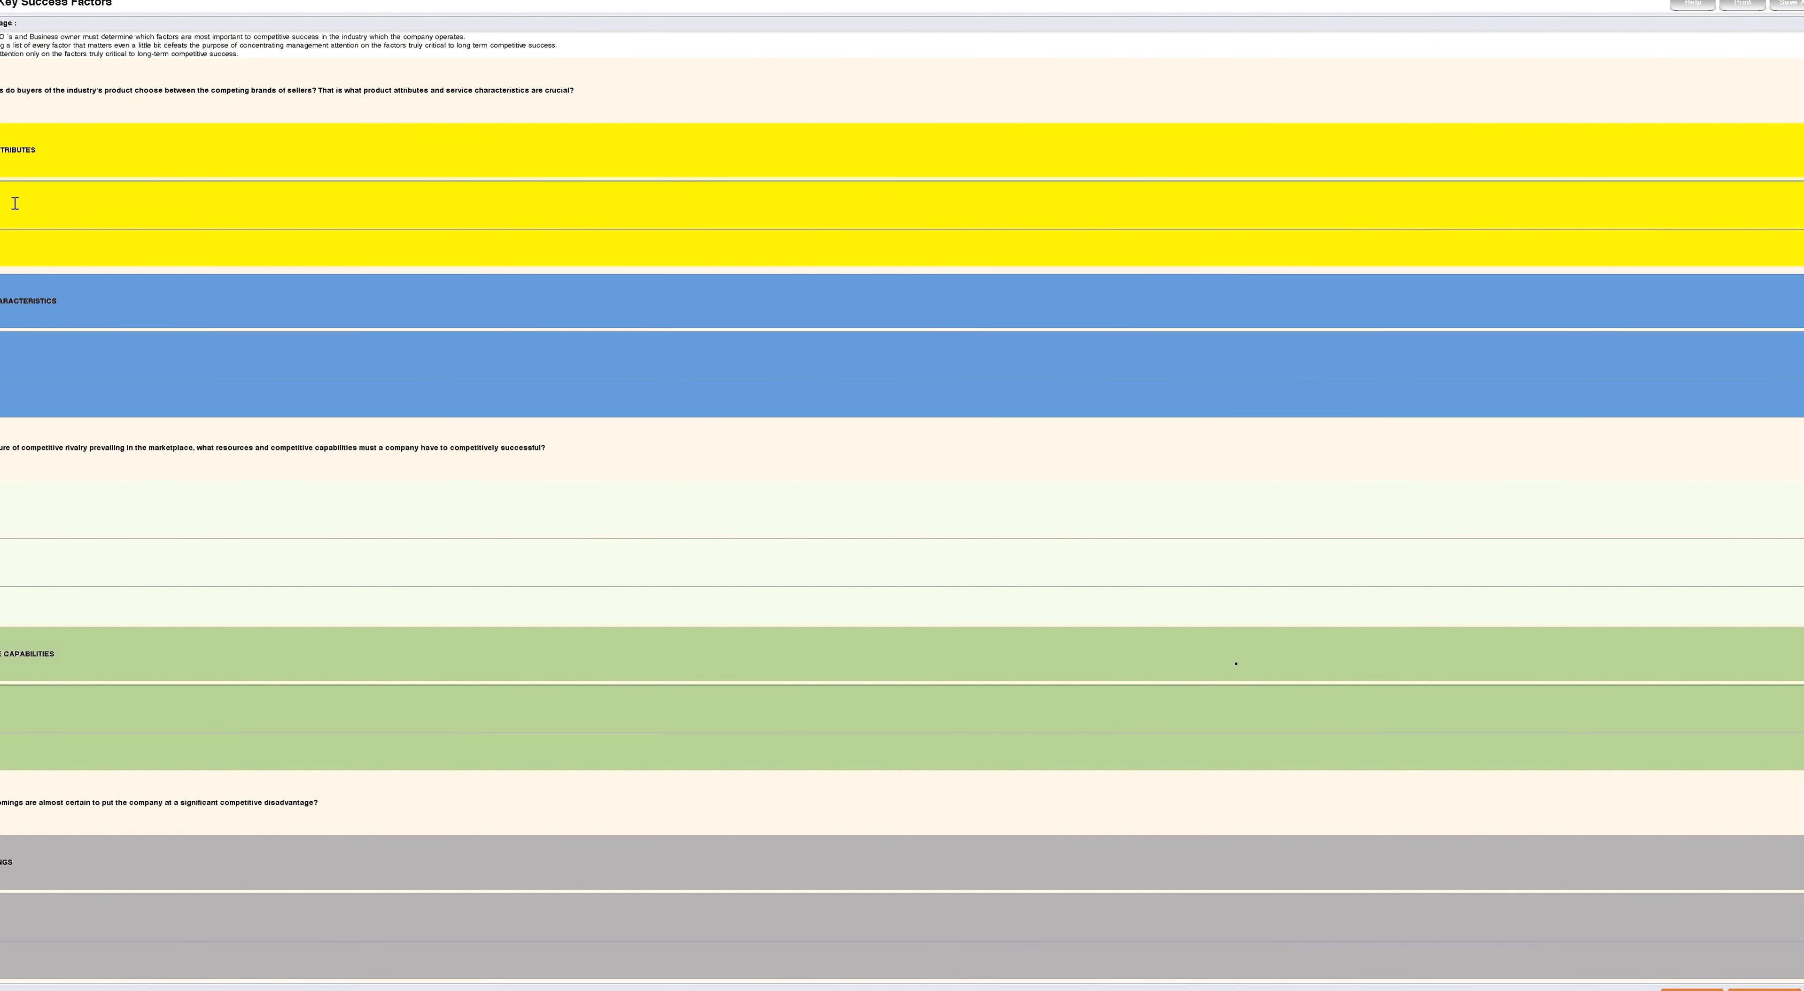
left_click(1, 356)
type("b cYUIBKIUCW")
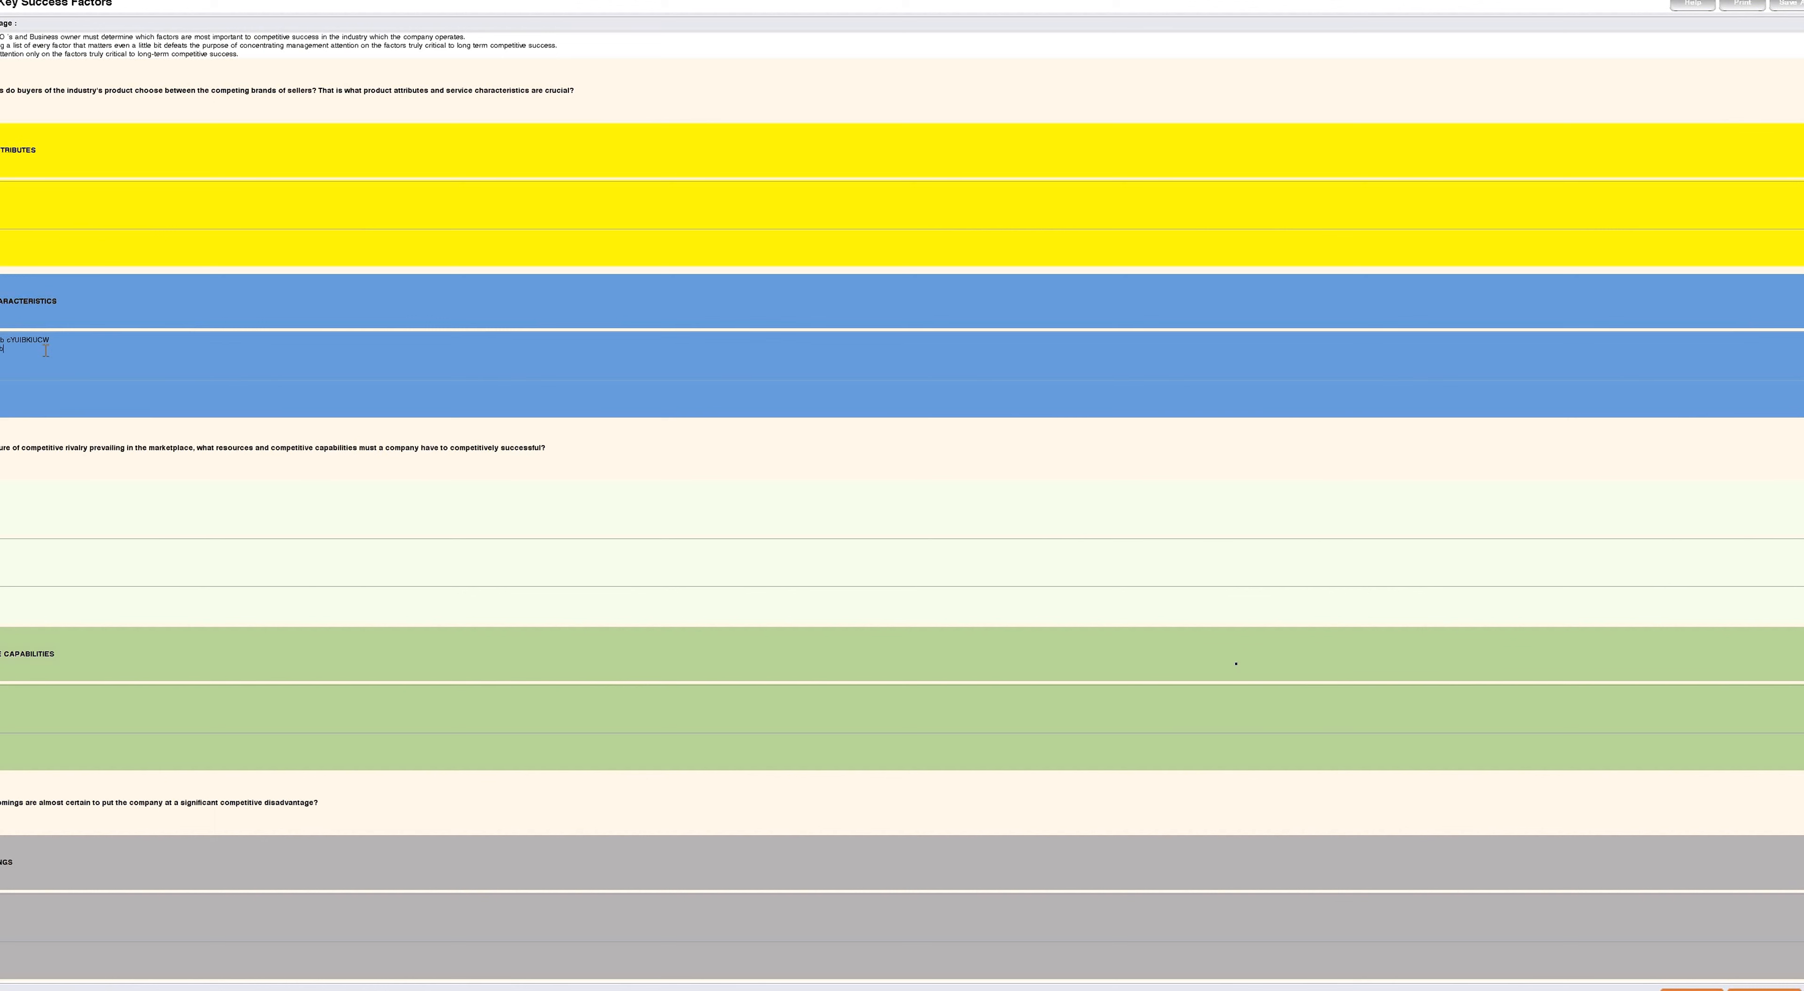
type("rwstb")
left_click(14, 569)
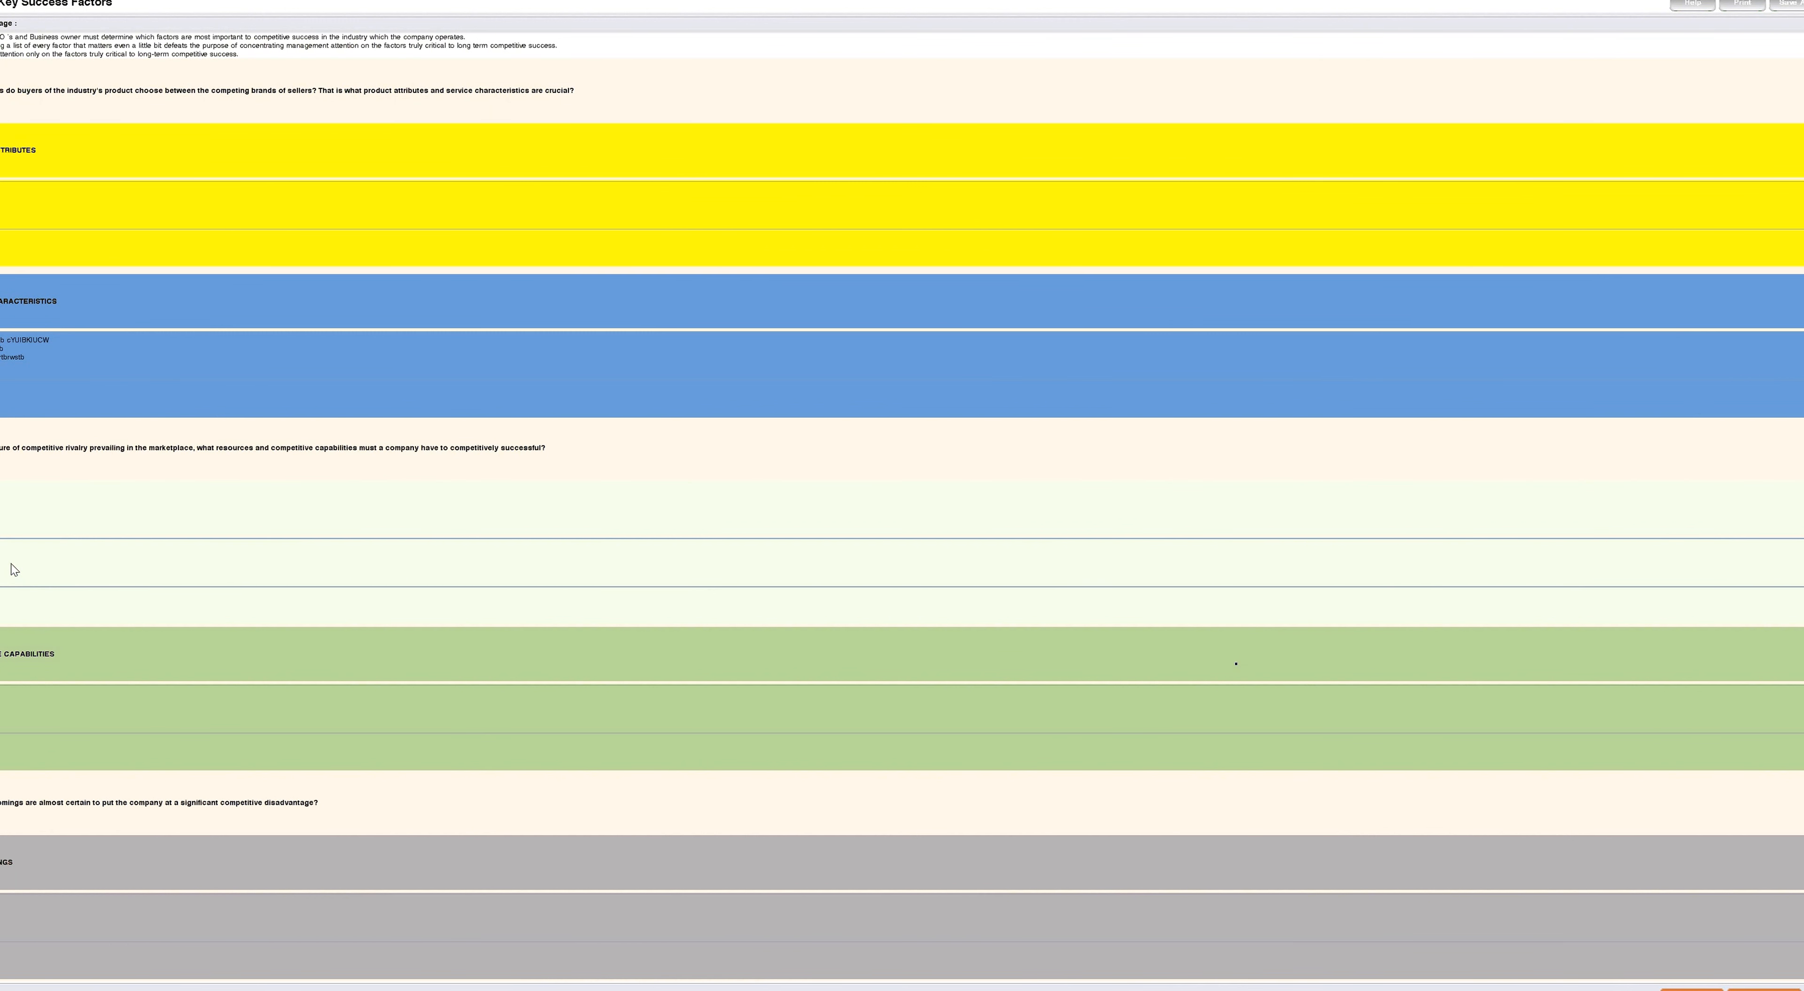
left_click(32, 699)
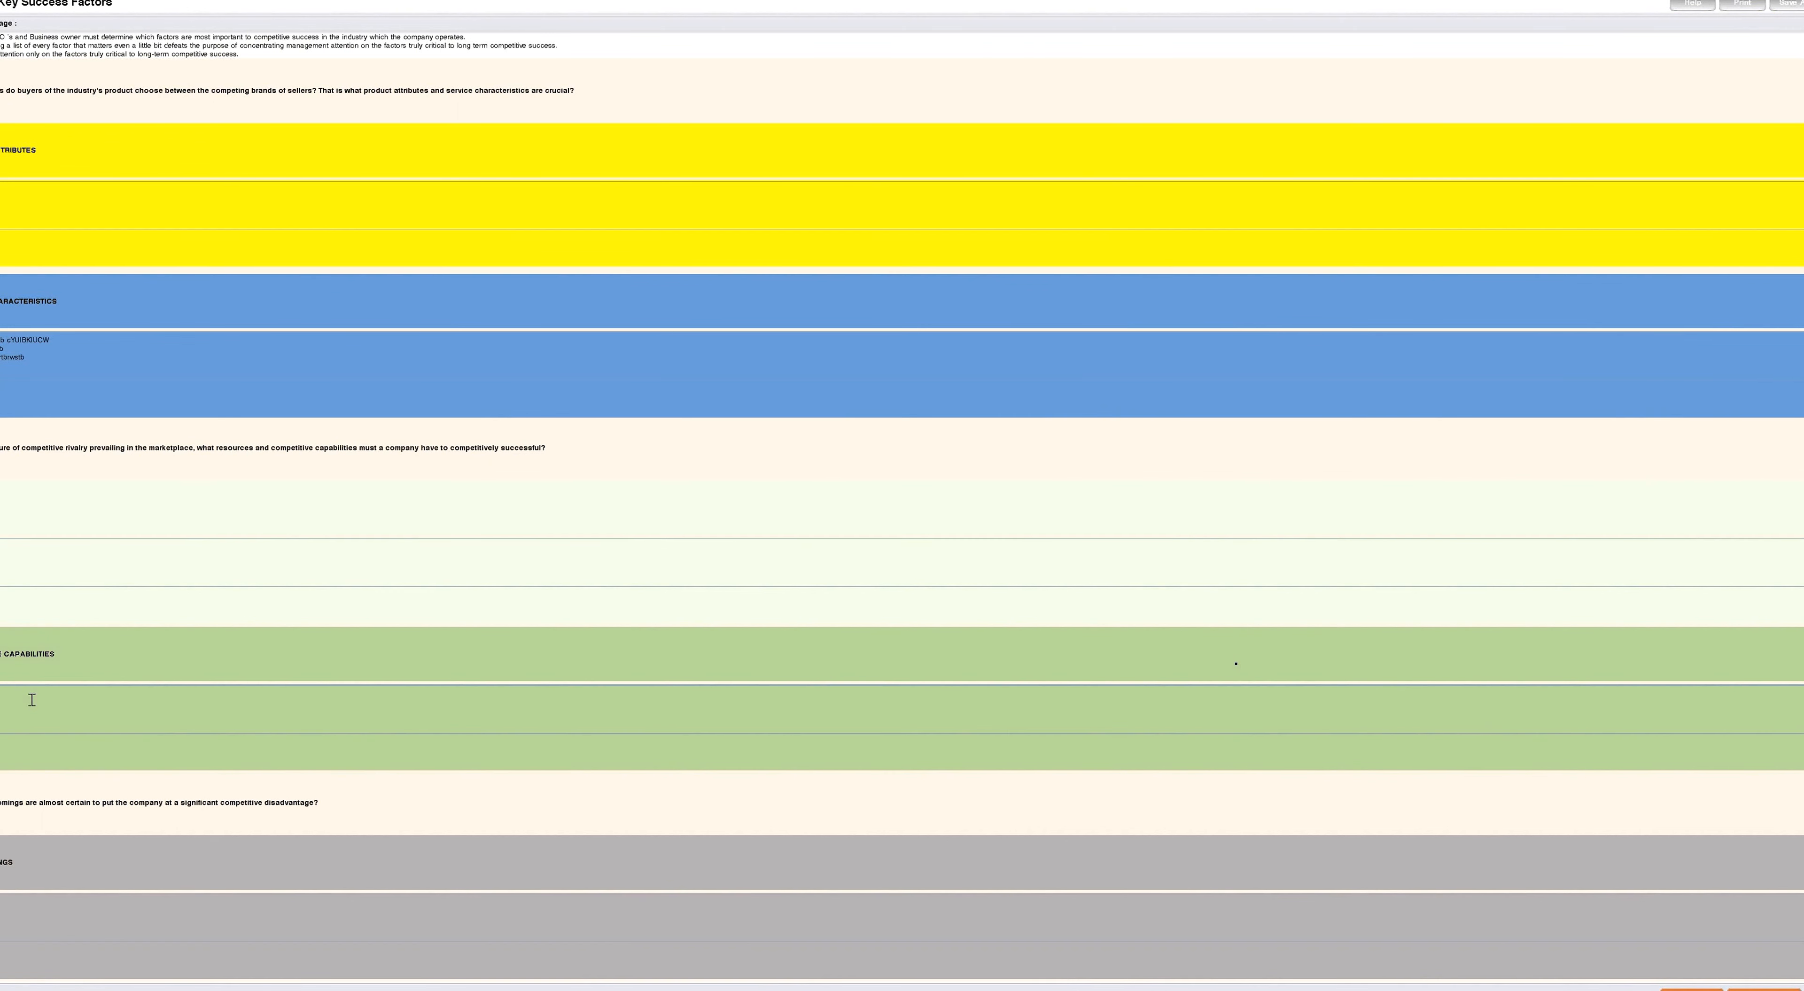
Rate the company's market position and strategy delivery at 50 each in the Industry Outlook's competitor analysis, and confirm its summary as reviewed.
left_click(19, 913)
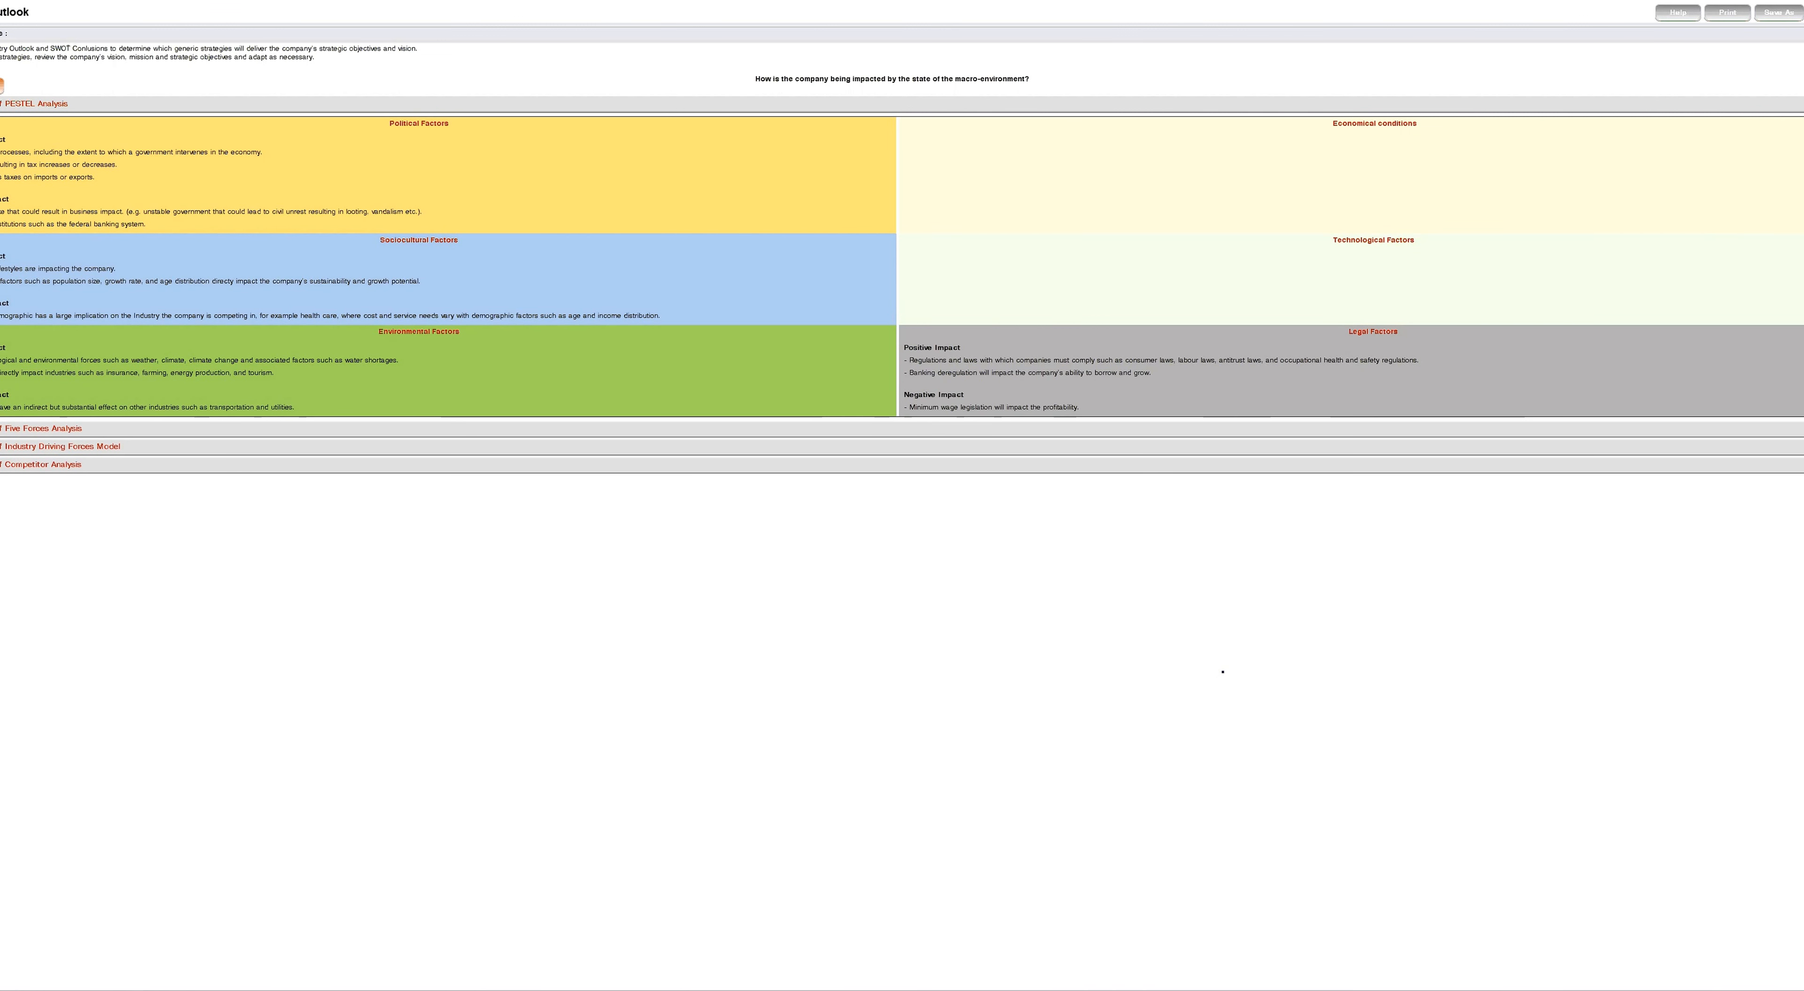
left_click(1, 85)
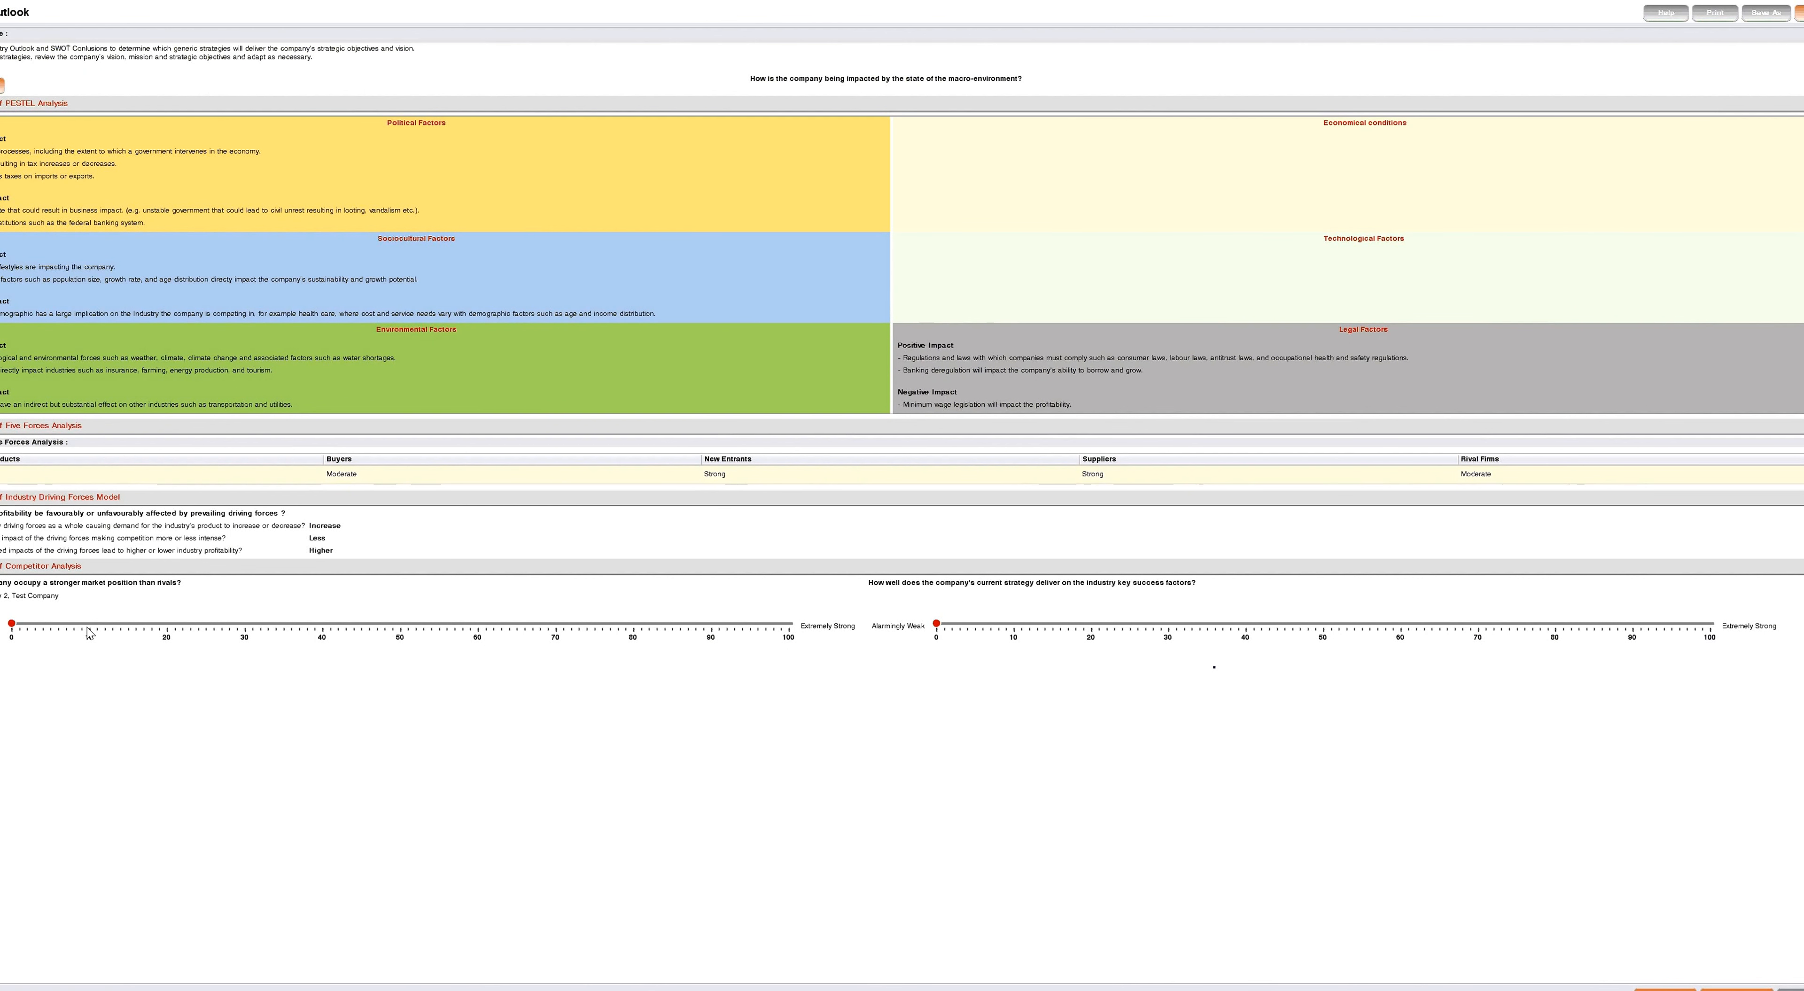
left_click(400, 623)
left_click(1253, 638)
left_click(1253, 638)
left_click(1394, 630)
left_click(1791, 989)
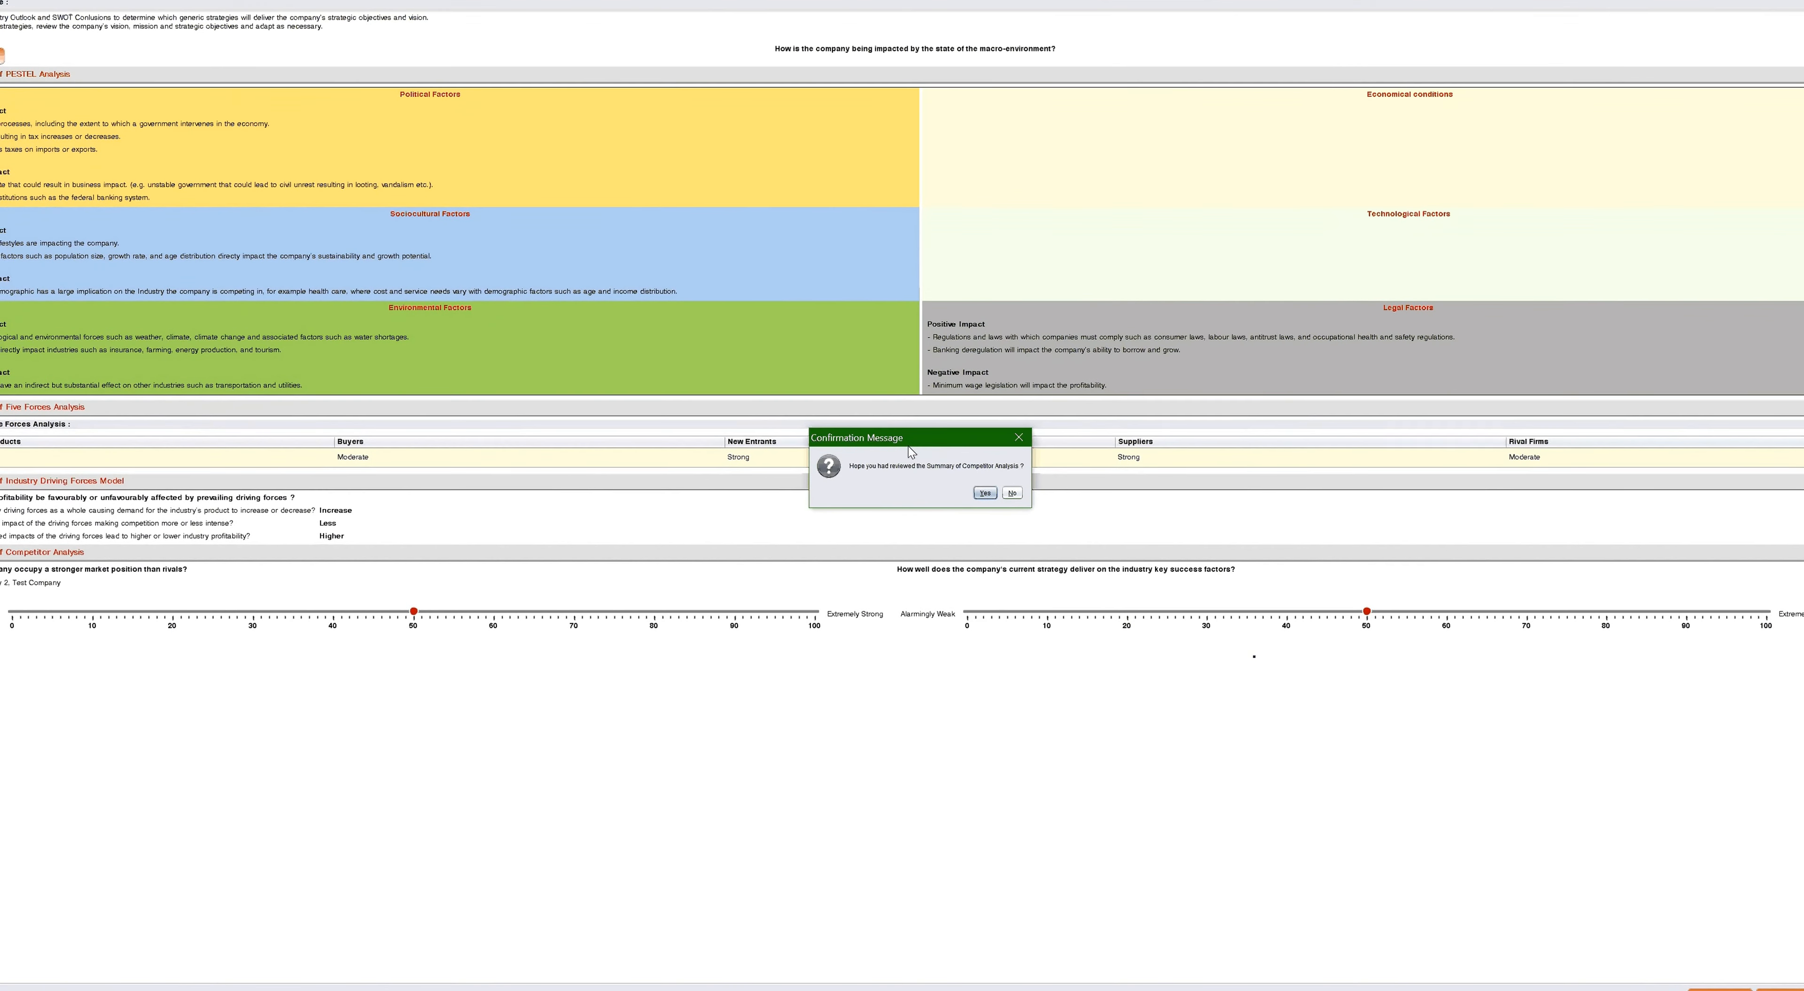
left_click(955, 506)
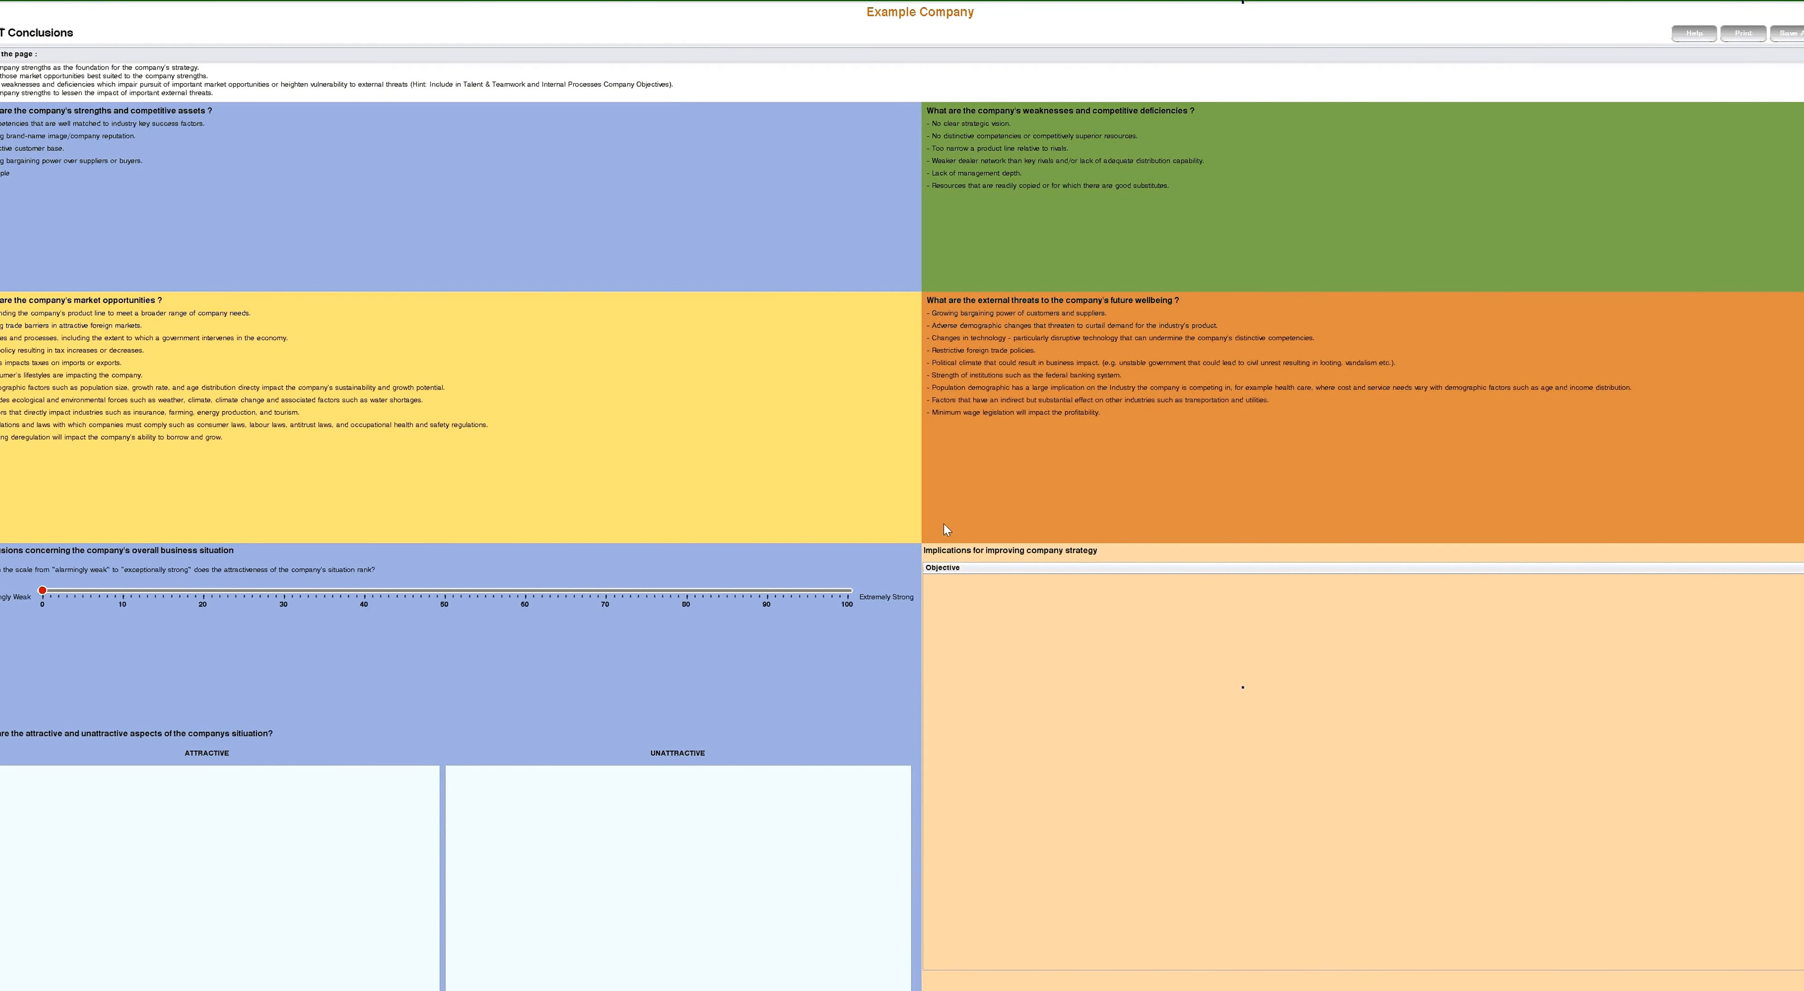
In the SWOT Conclusions, rate the attractiveness of the company's situation at 50 and enter "Example" and "Test" as unattractive aspects.
left_click_drag(42, 590, 123, 590)
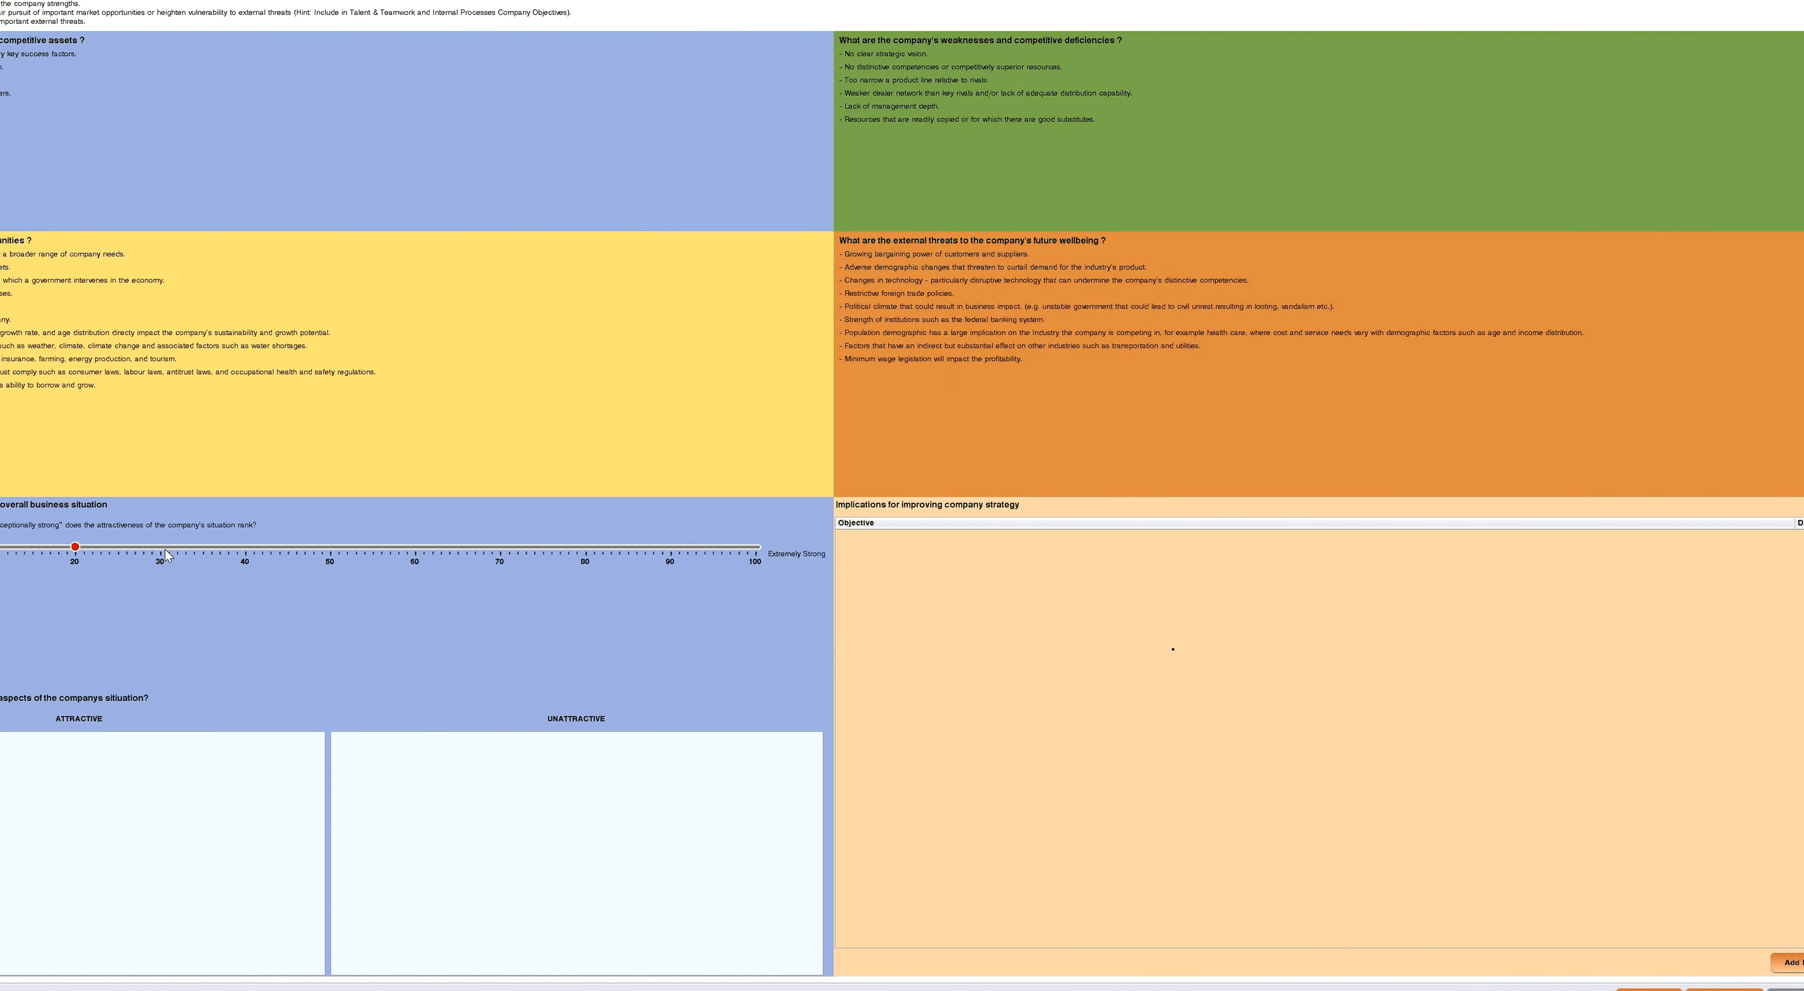
left_click(330, 548)
left_click(423, 770)
type("eXAM")
key("BackSpace")
key("BackSpace")
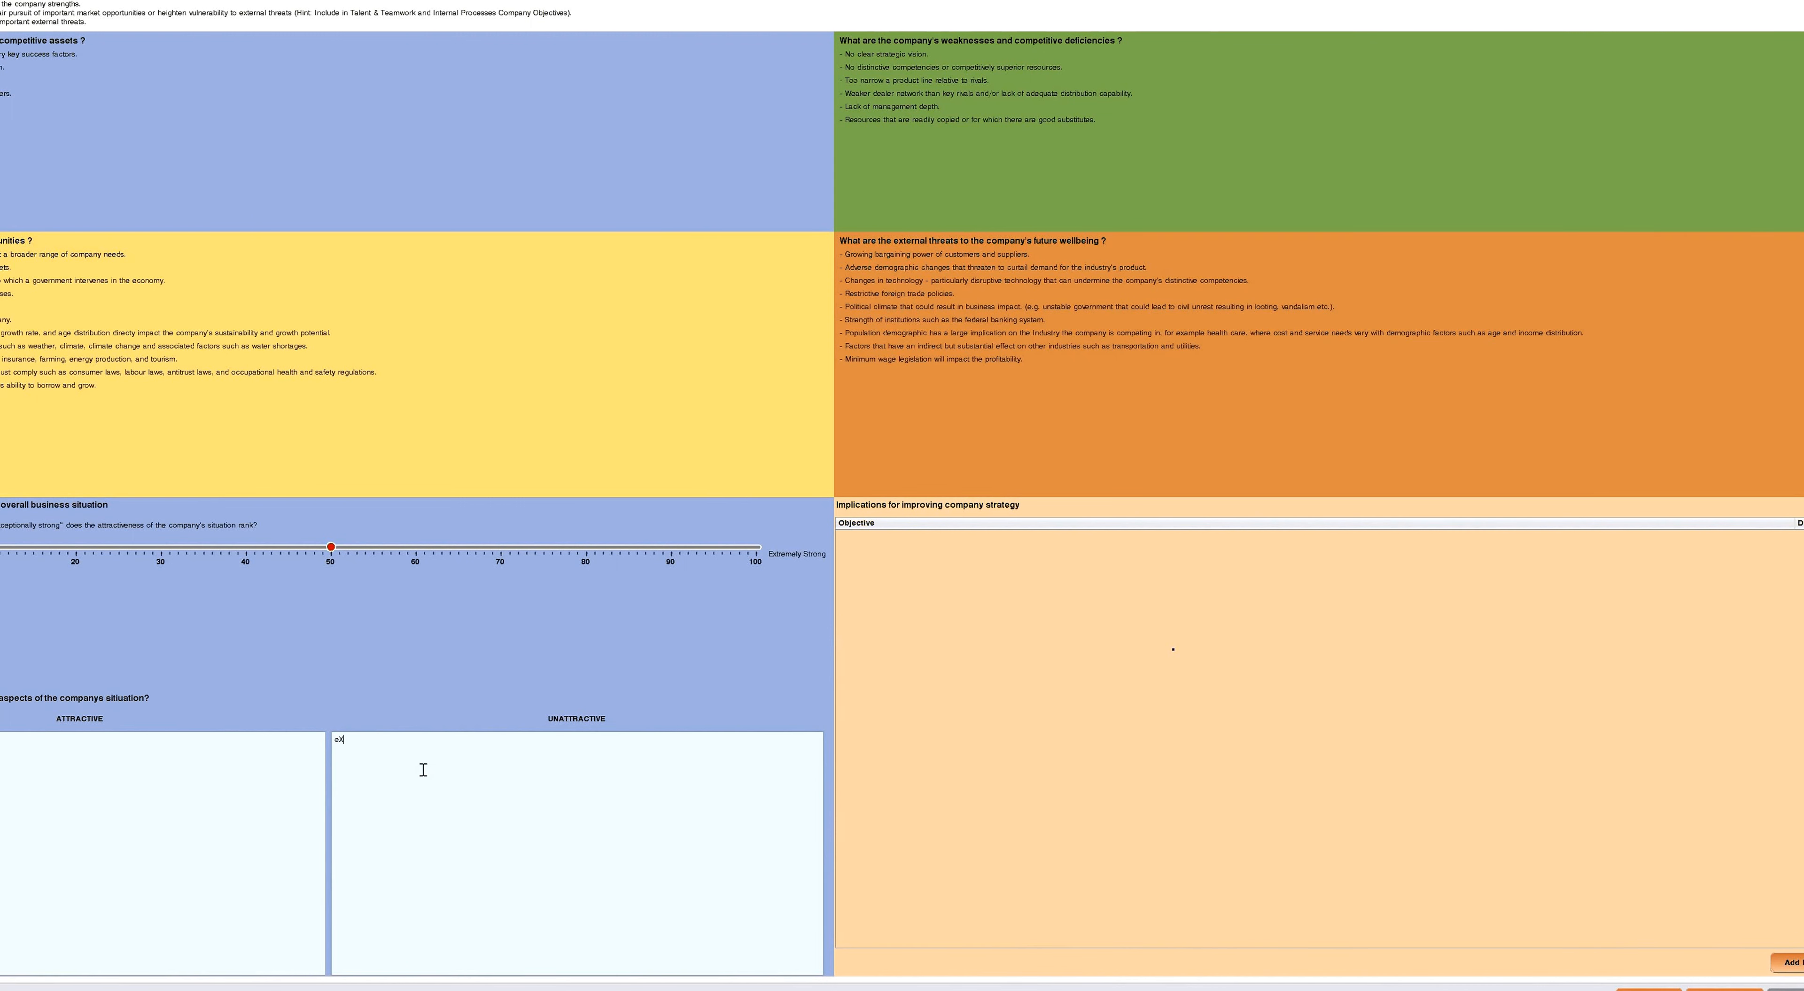
type("ample")
type("Te")
type("est")
key("BackSpace")
key("BackSpace")
key("BackSpace")
key("BackSpace")
type("Test")
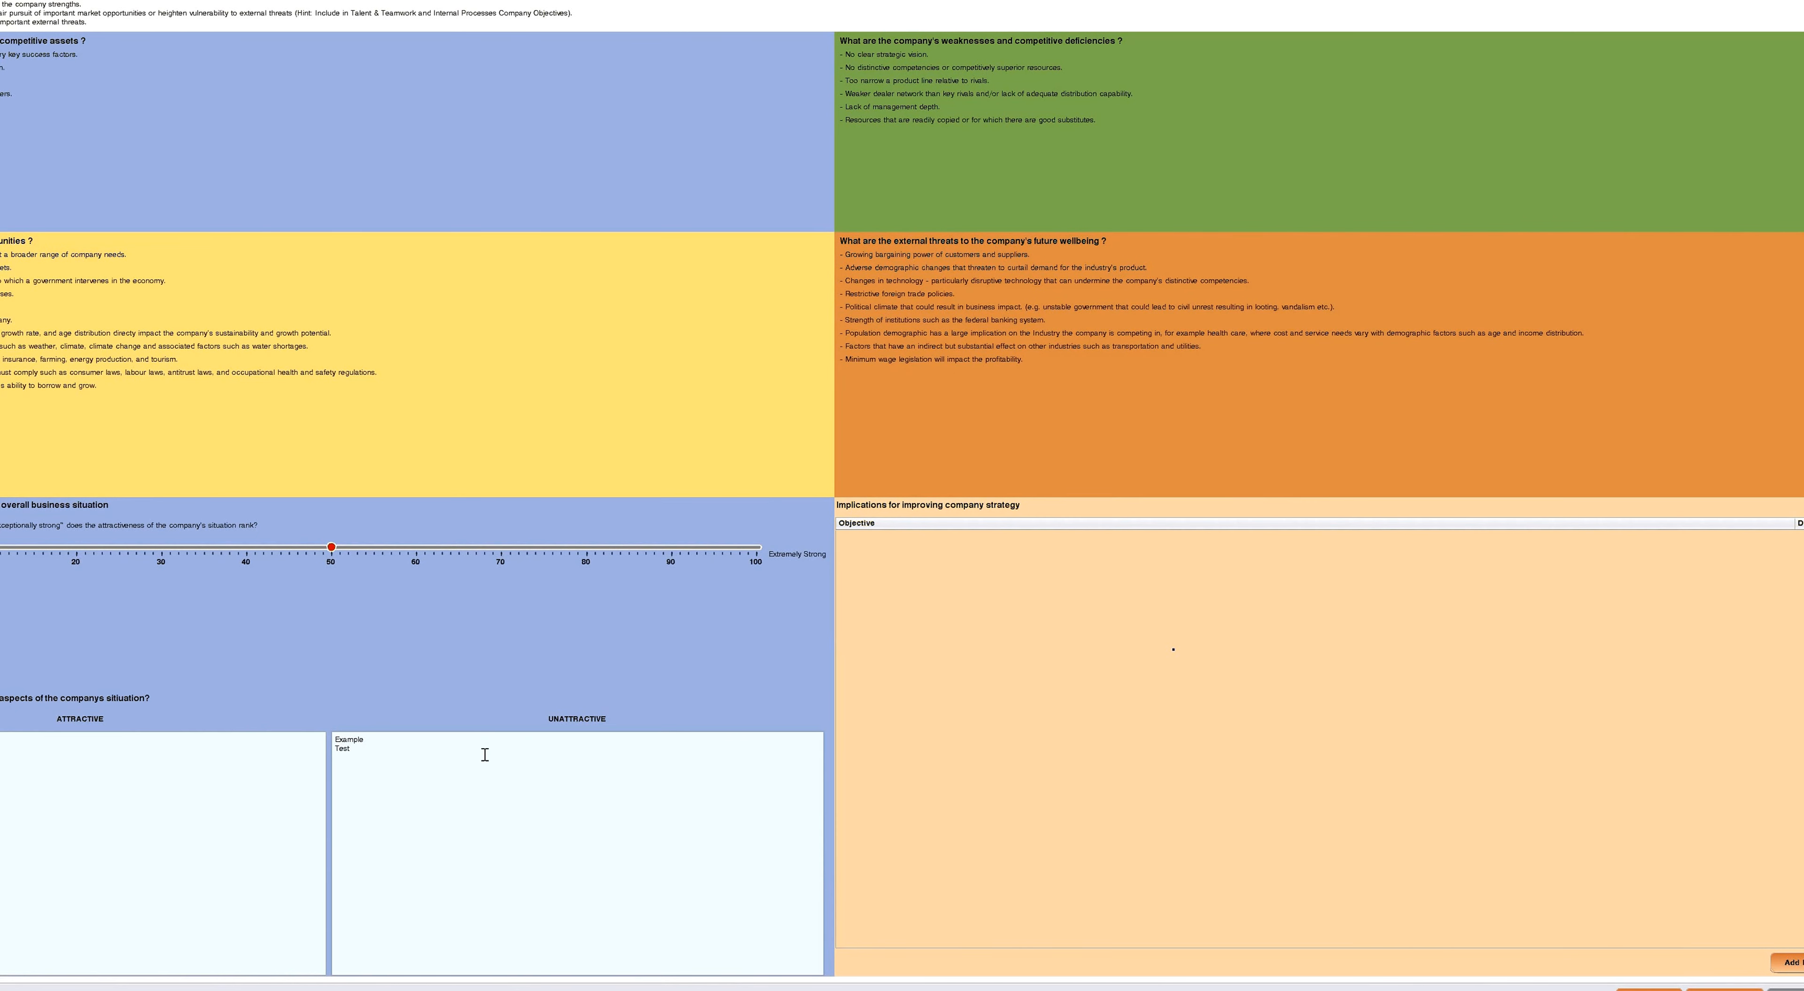
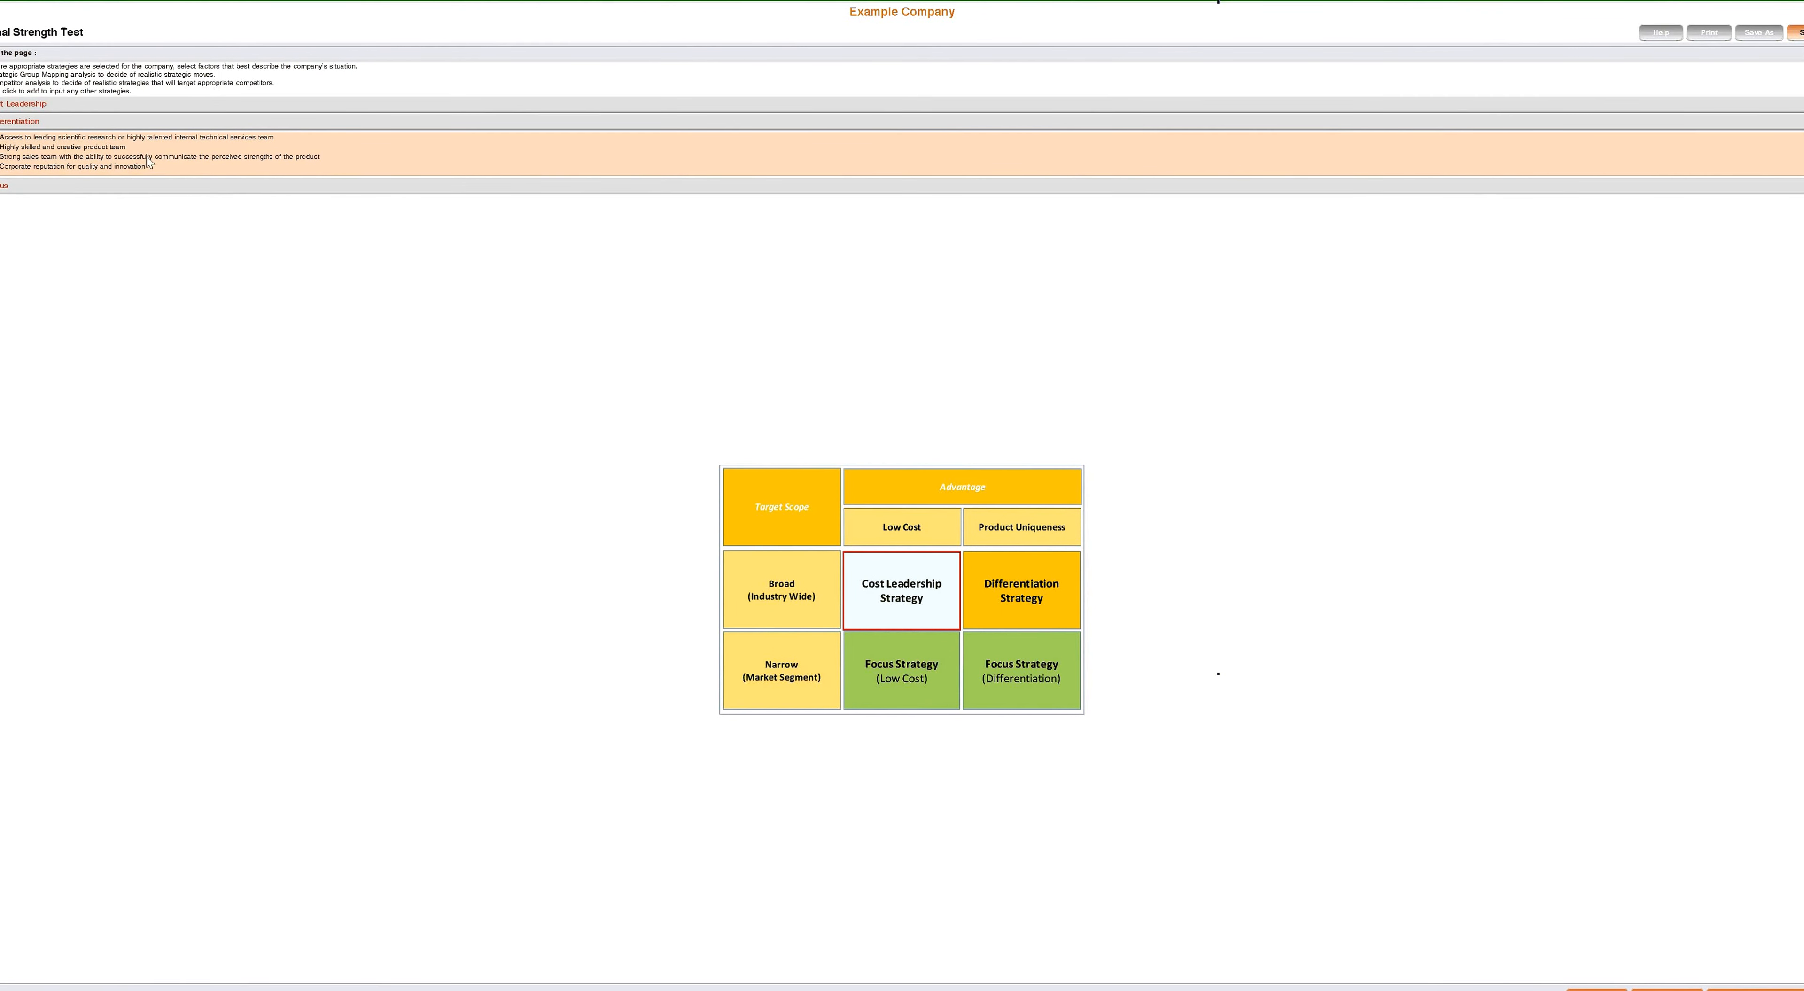
Go through the Cost Leadership, Focus and Differentiation factors, settle on Focus Strategy (Differentiation), and proceed to the strategy test.
left_click(45, 107)
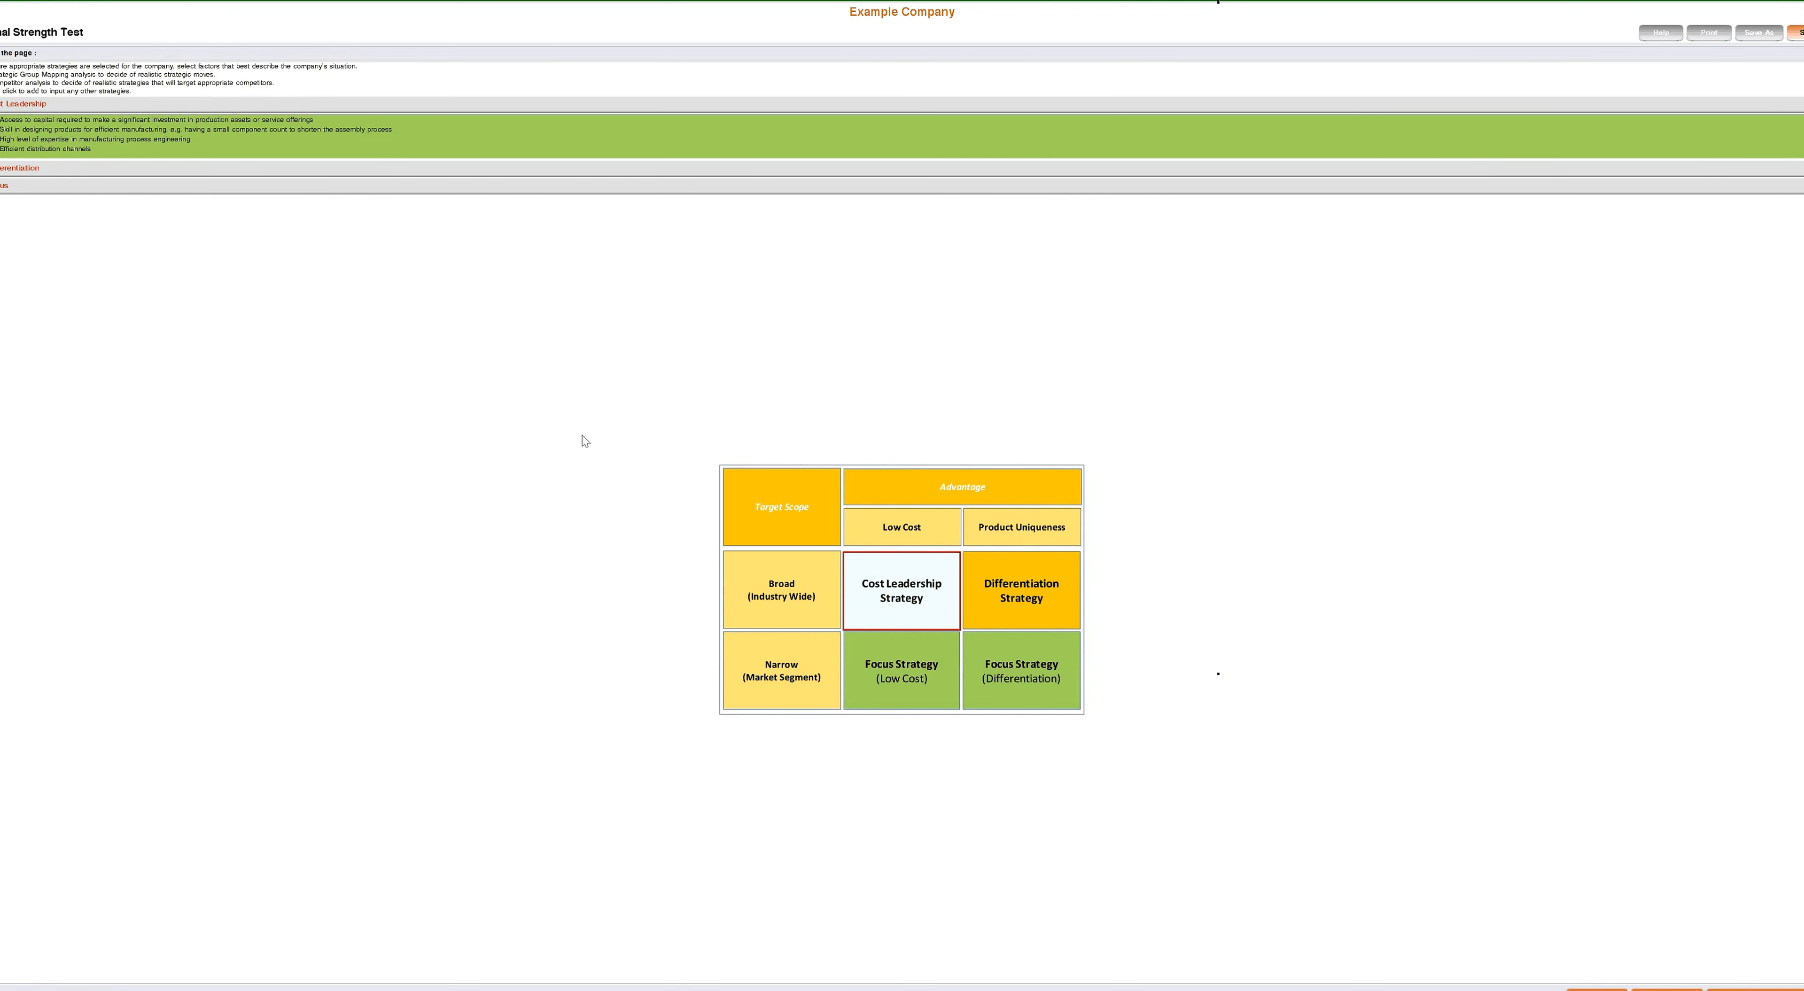
left_click(7, 188)
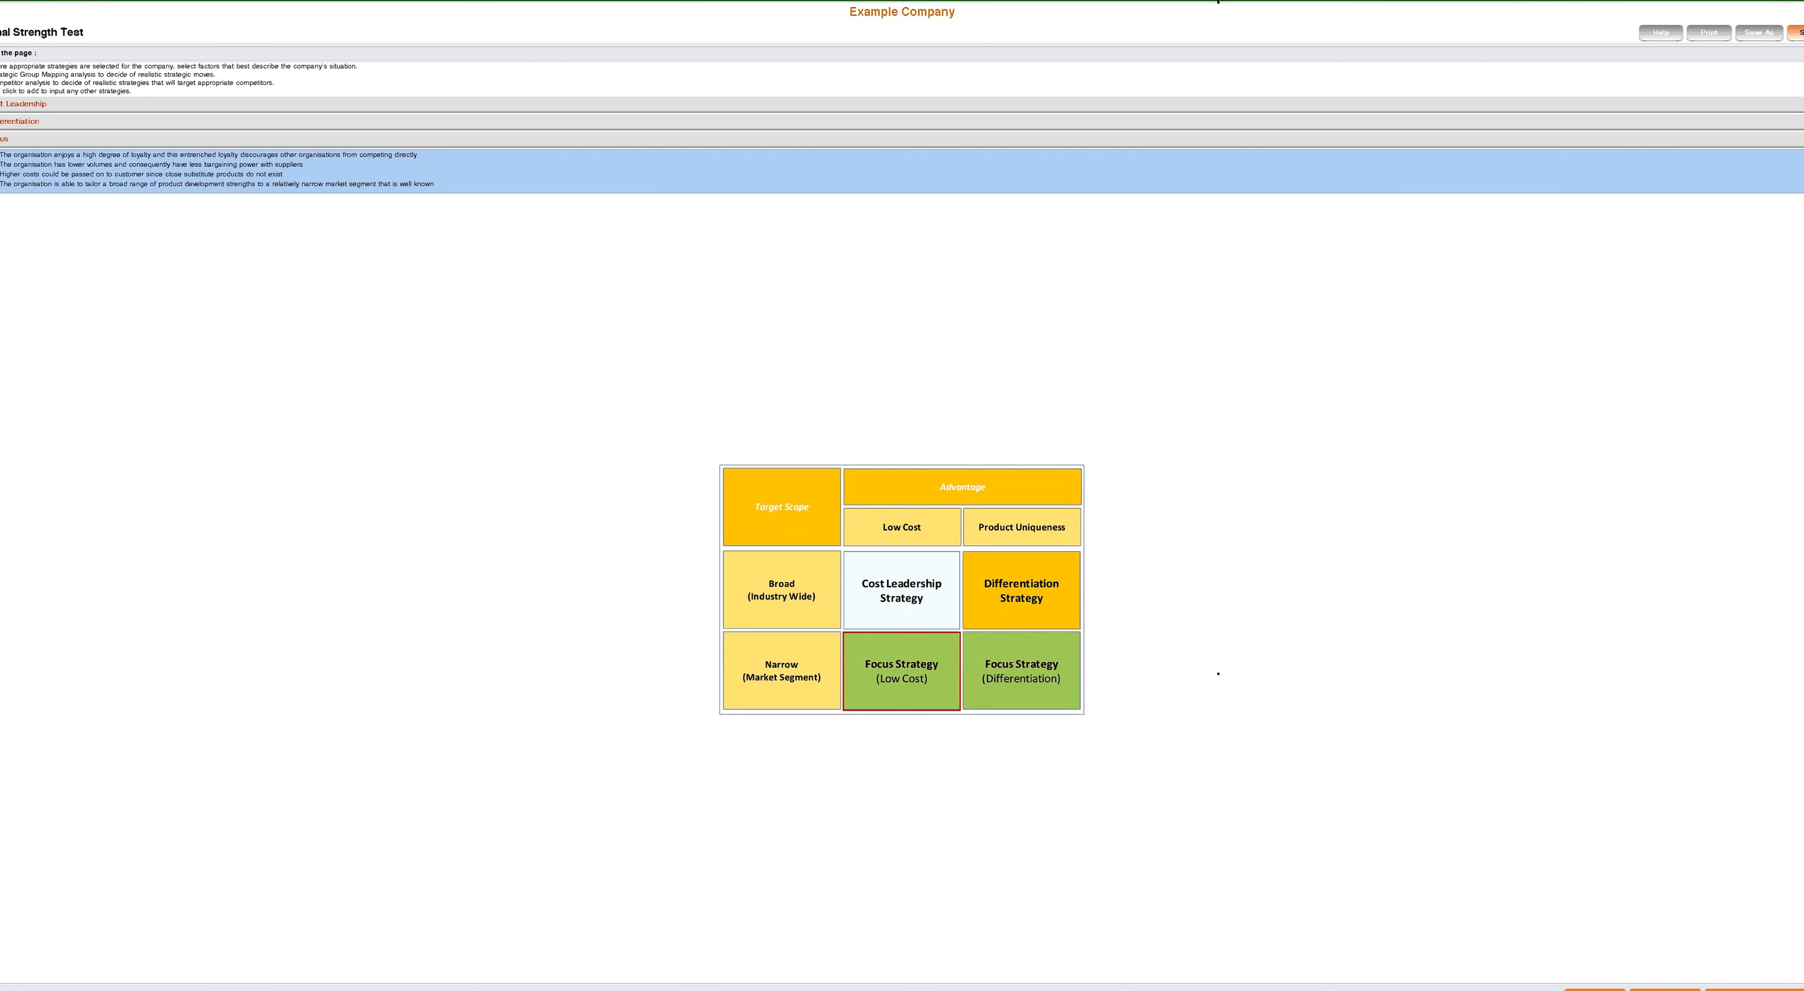
left_click(7, 122)
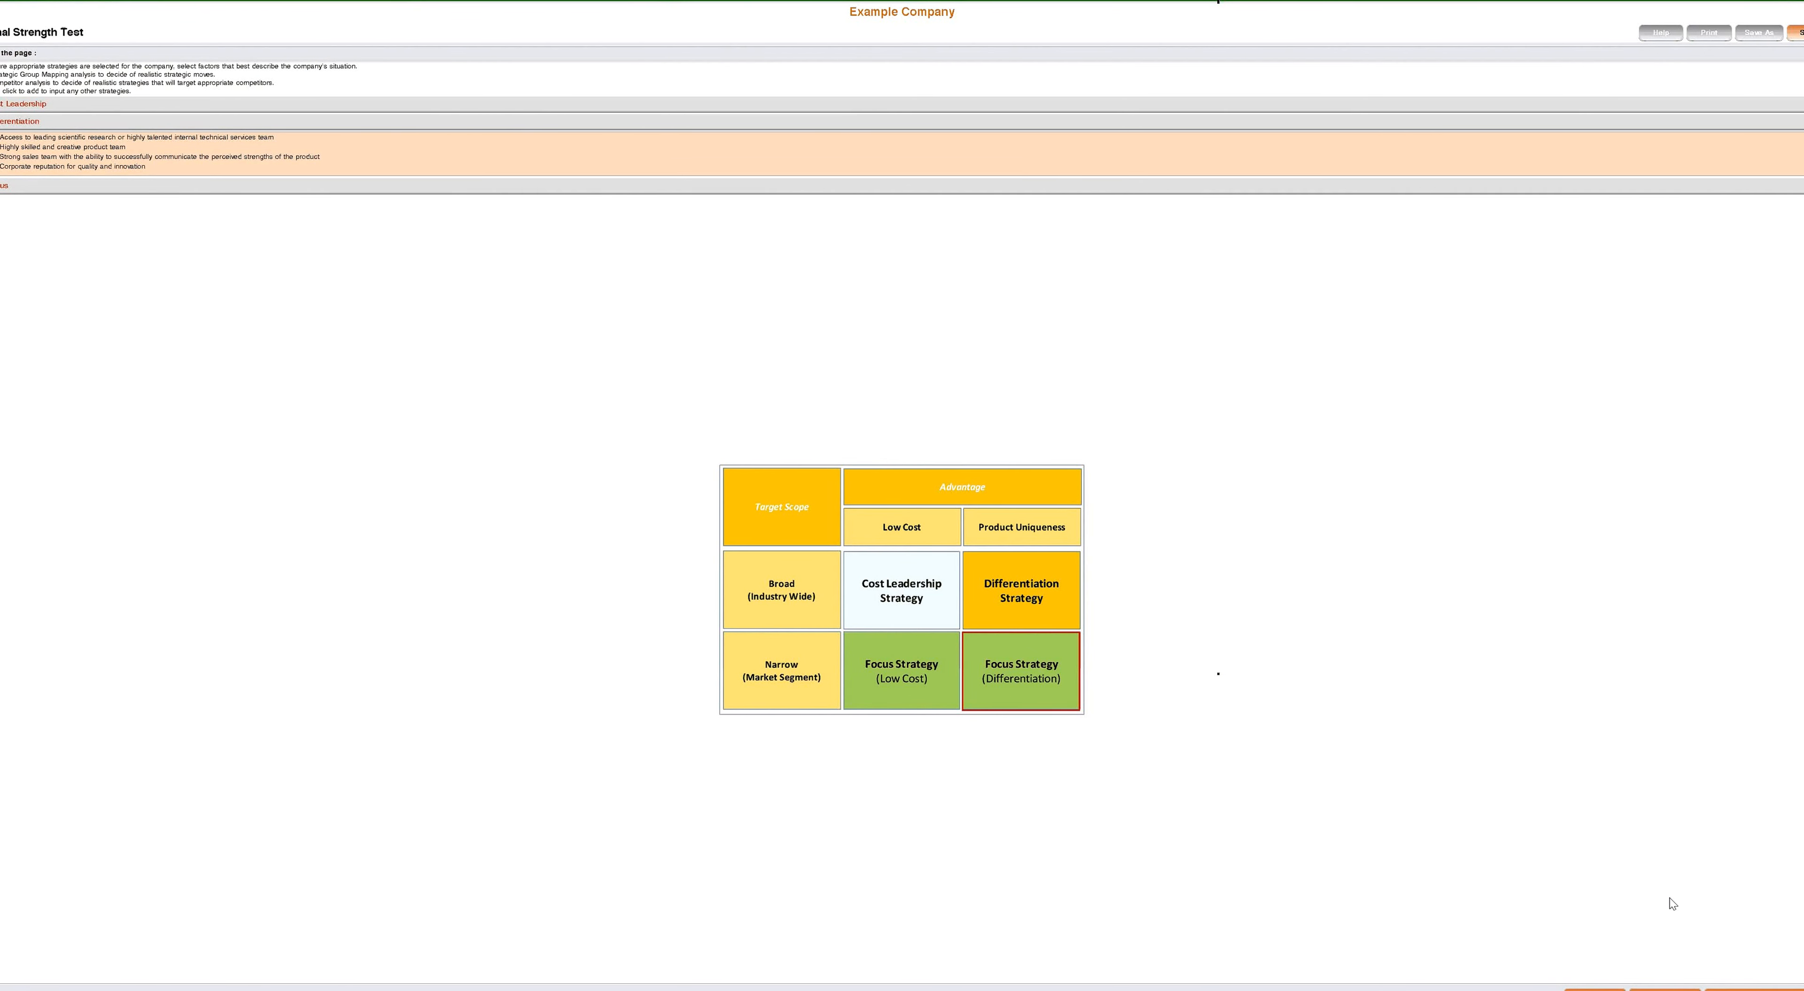
left_click(1754, 989)
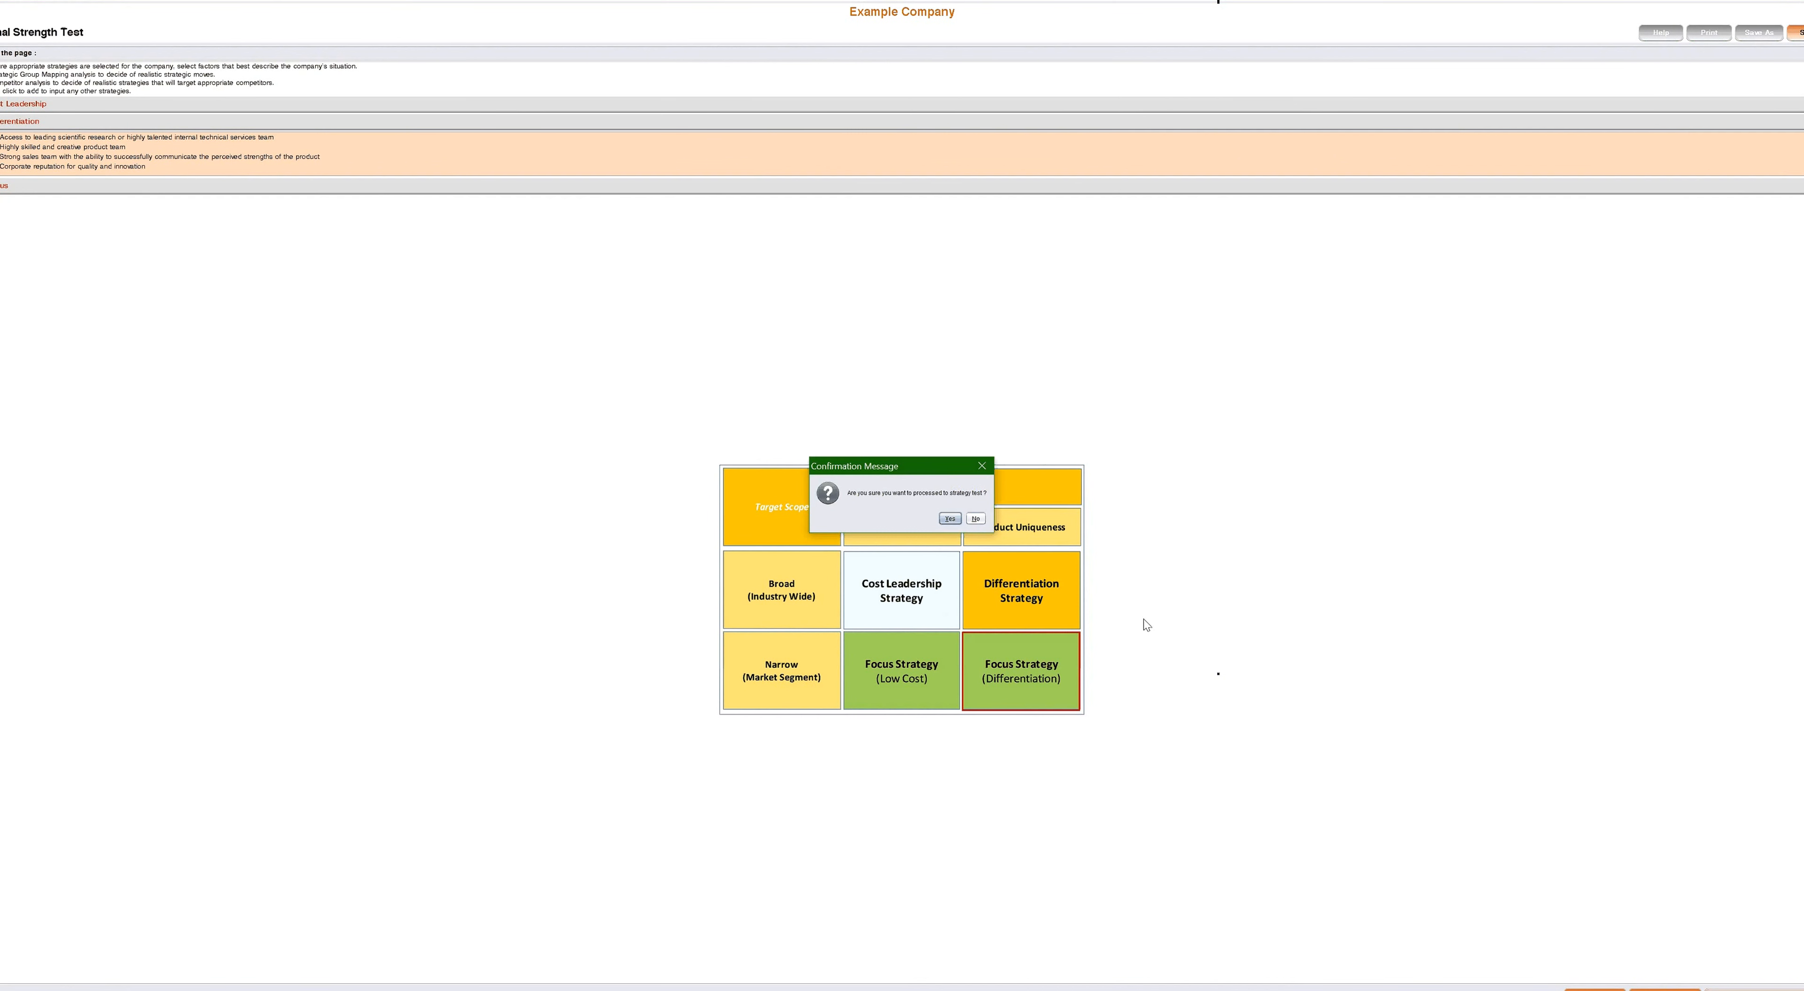
left_click(949, 518)
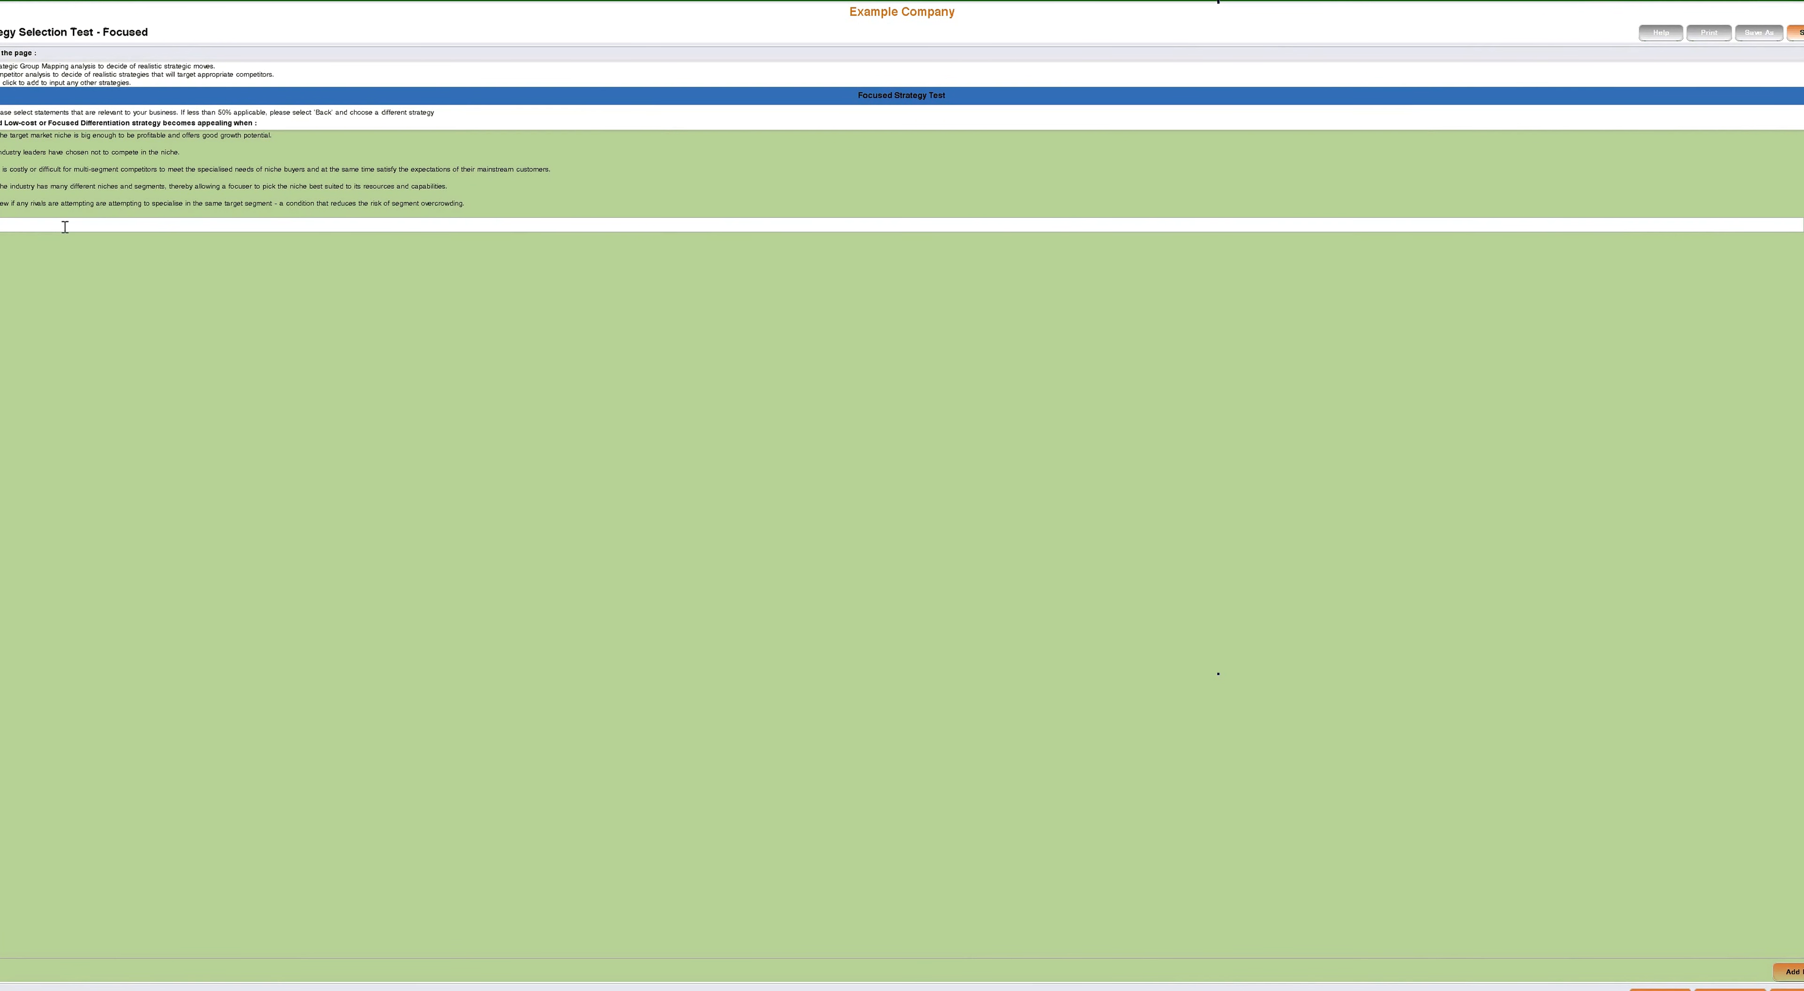
Enter "This is appealing" as an additional statement in the Focused Strategy Test.
left_click(56, 227)
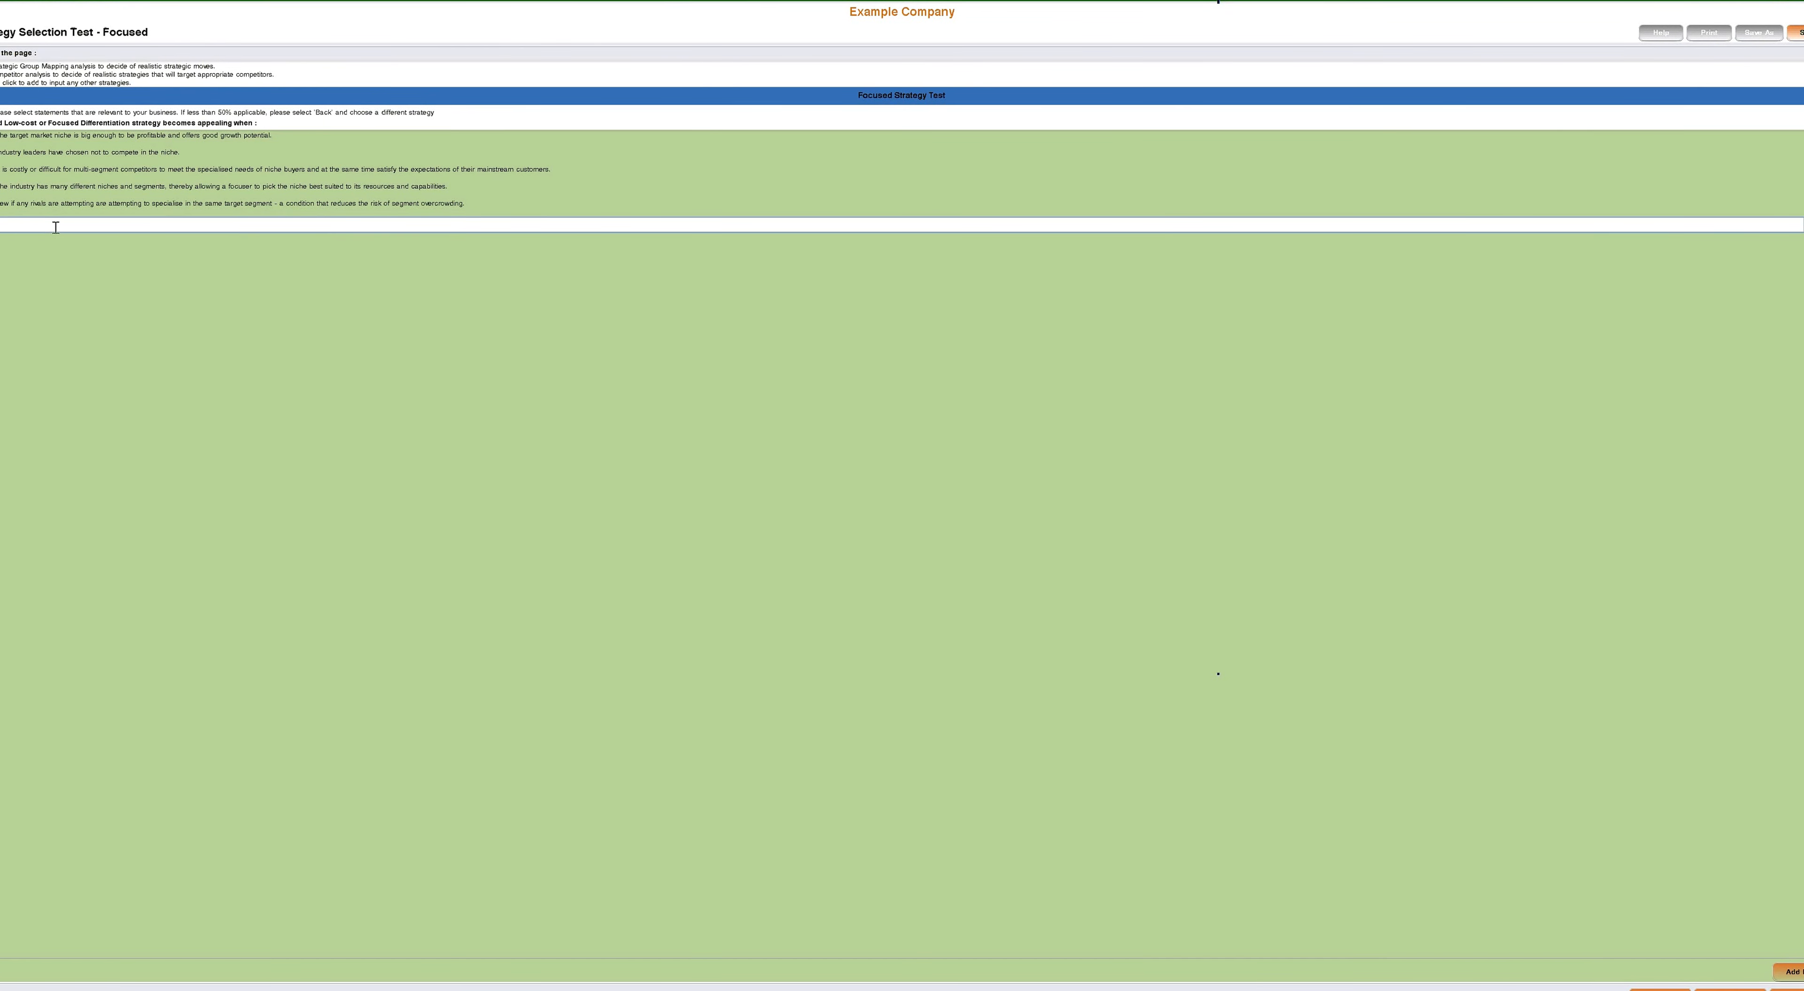
type("This is appealing")
key("Tab")
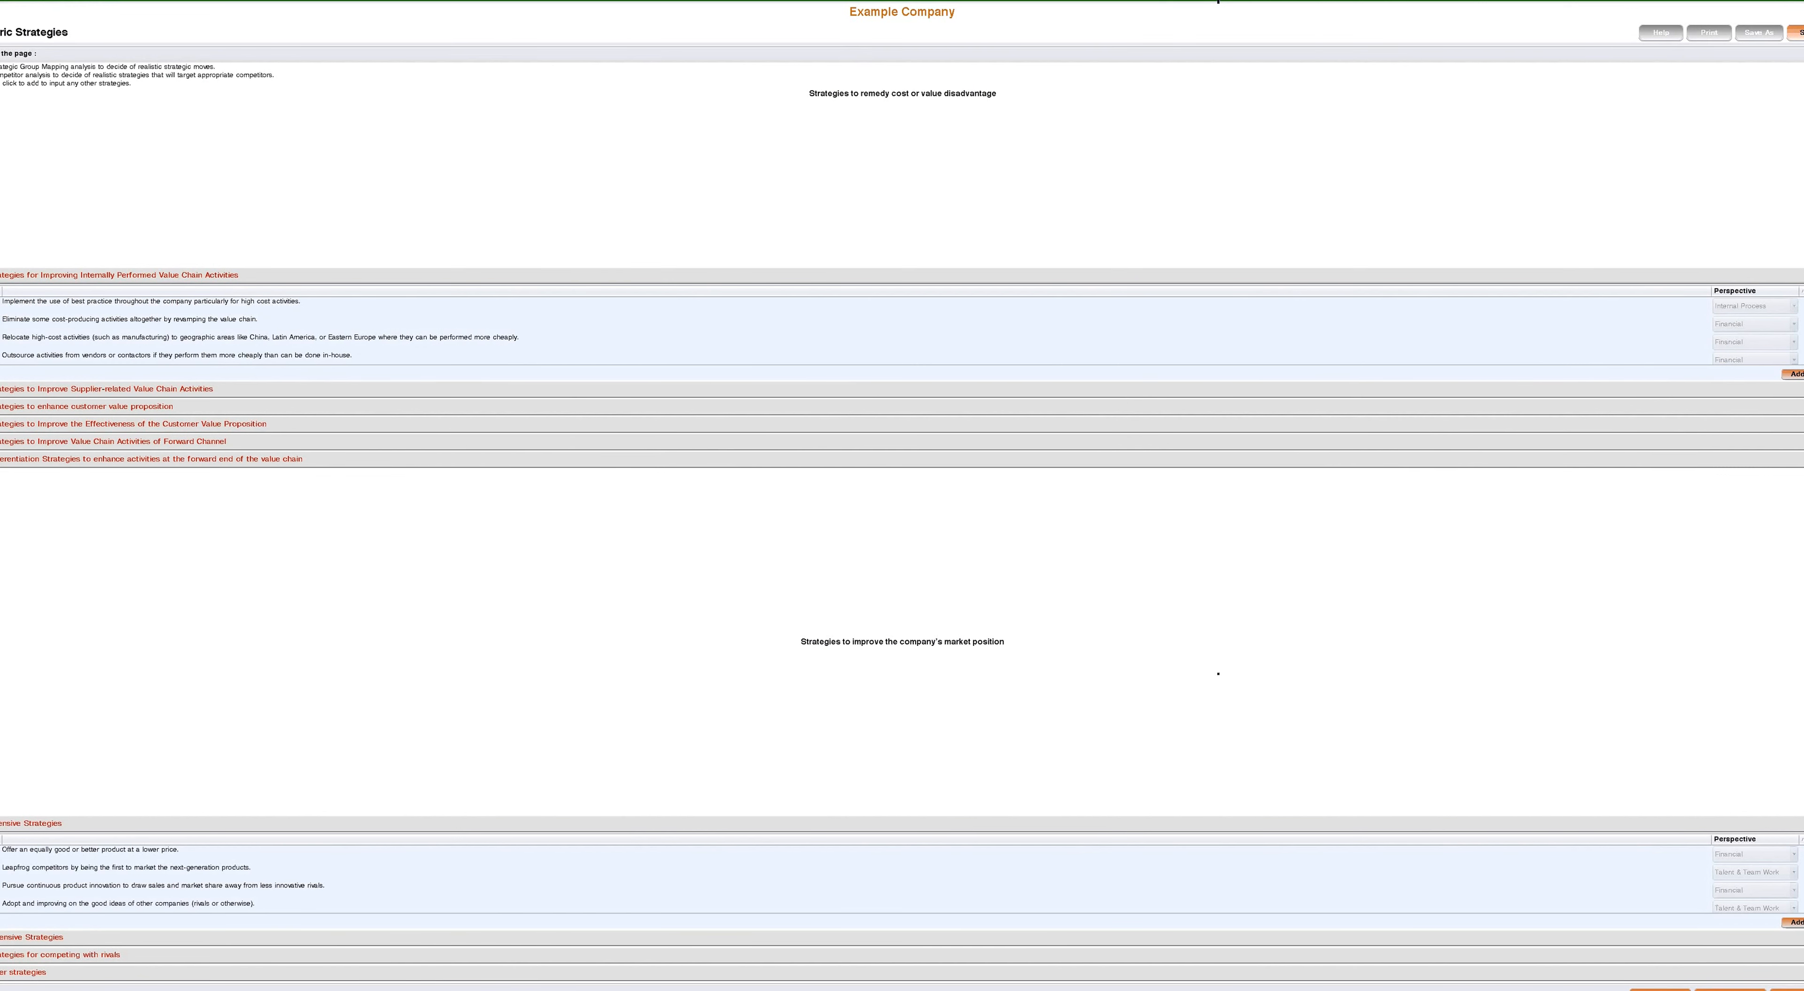
Add the supplier-related value chain strategy "Example - get to know supplier" with the Talent & Team Work perspective.
scroll(803, 336, "down", 1)
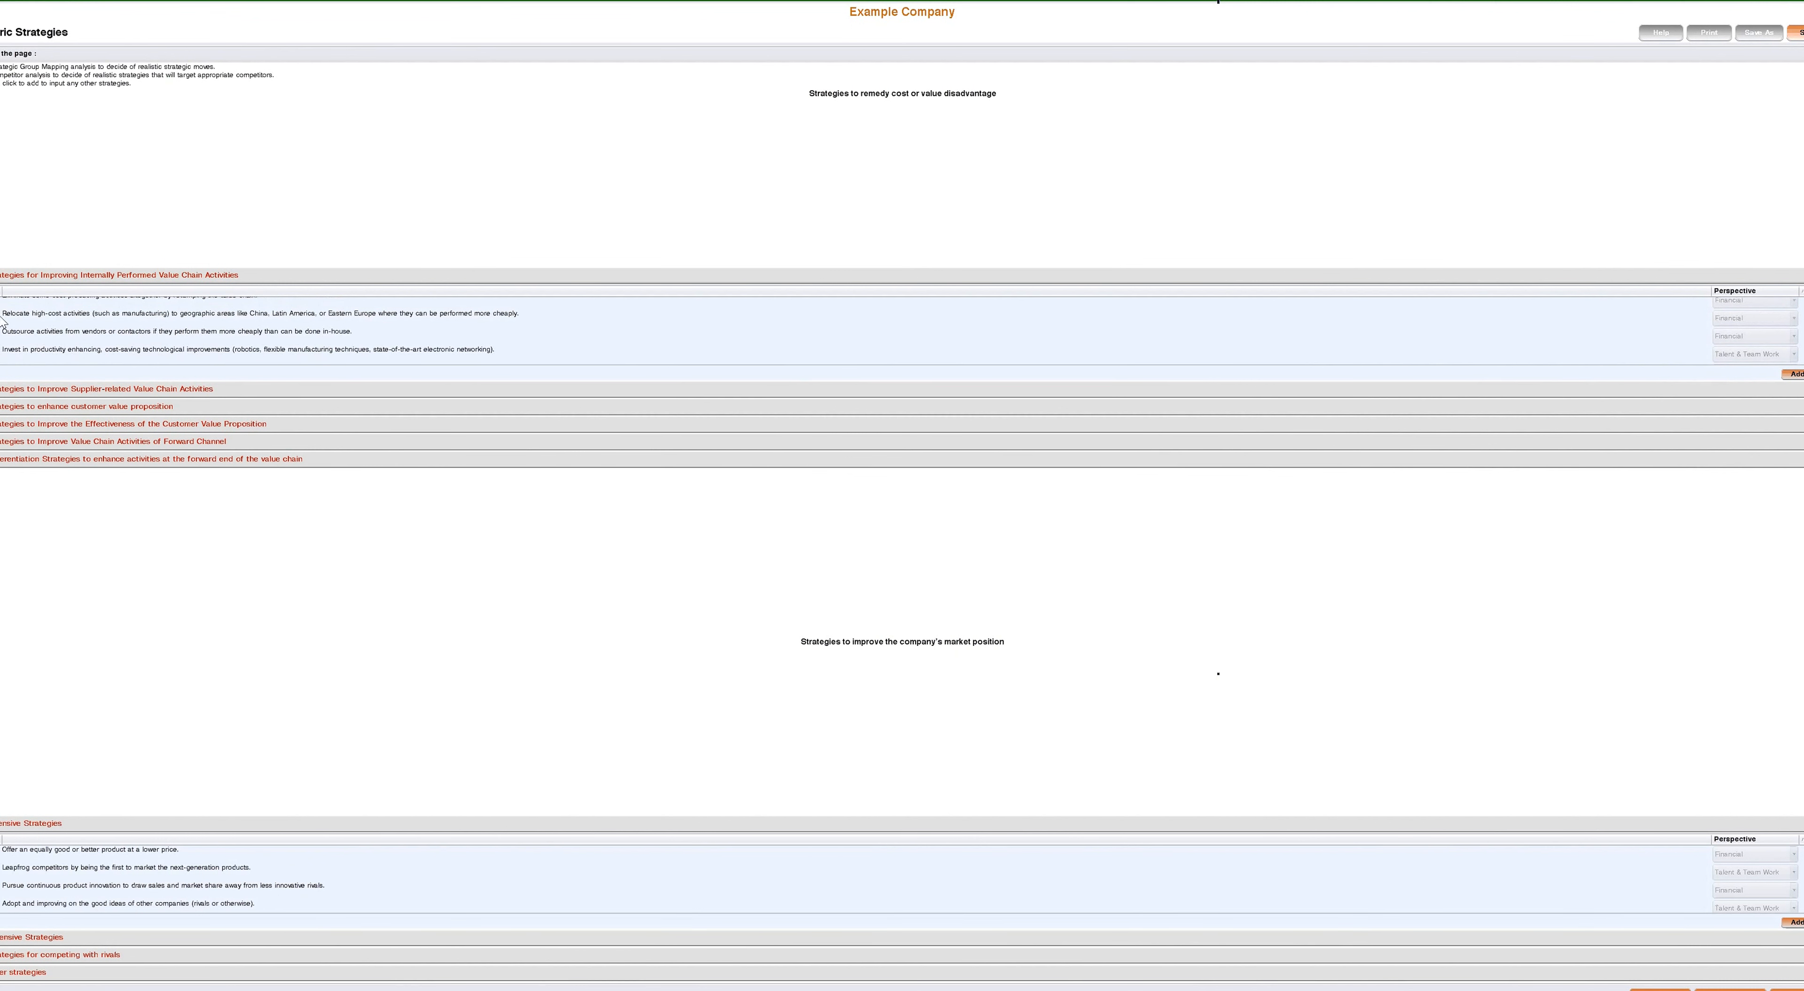
left_click(175, 388)
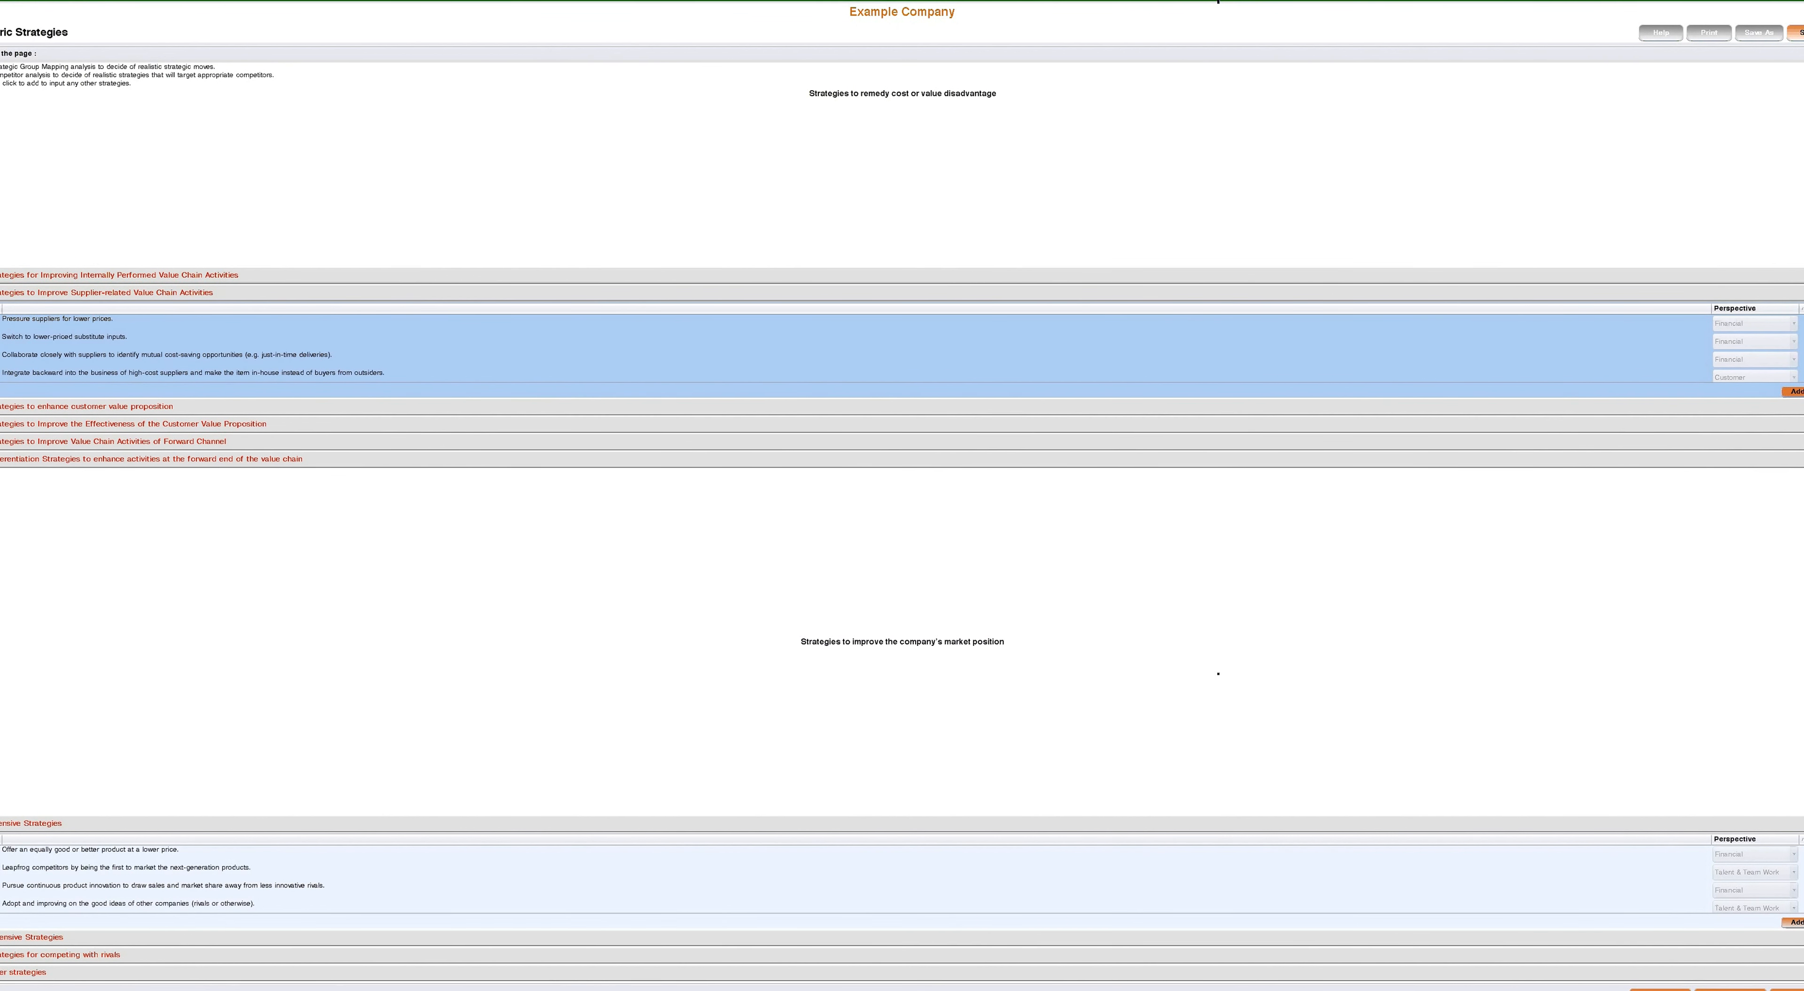
left_click(1791, 391)
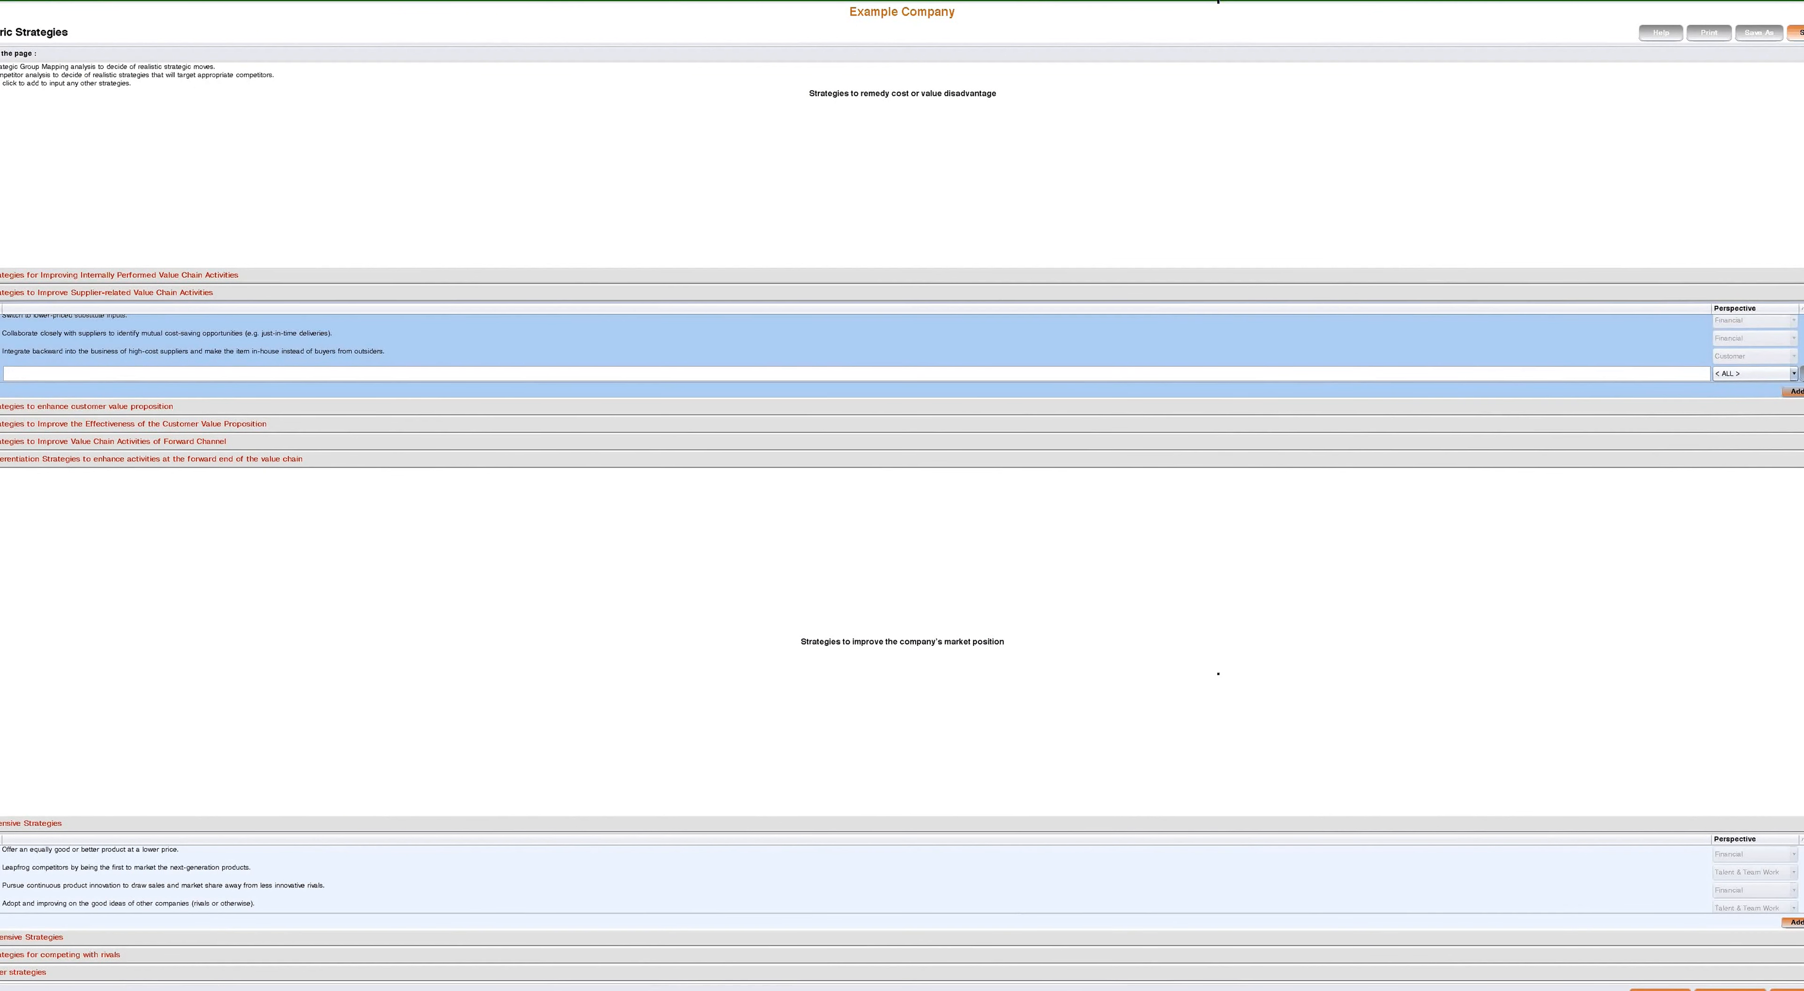
left_click(51, 372)
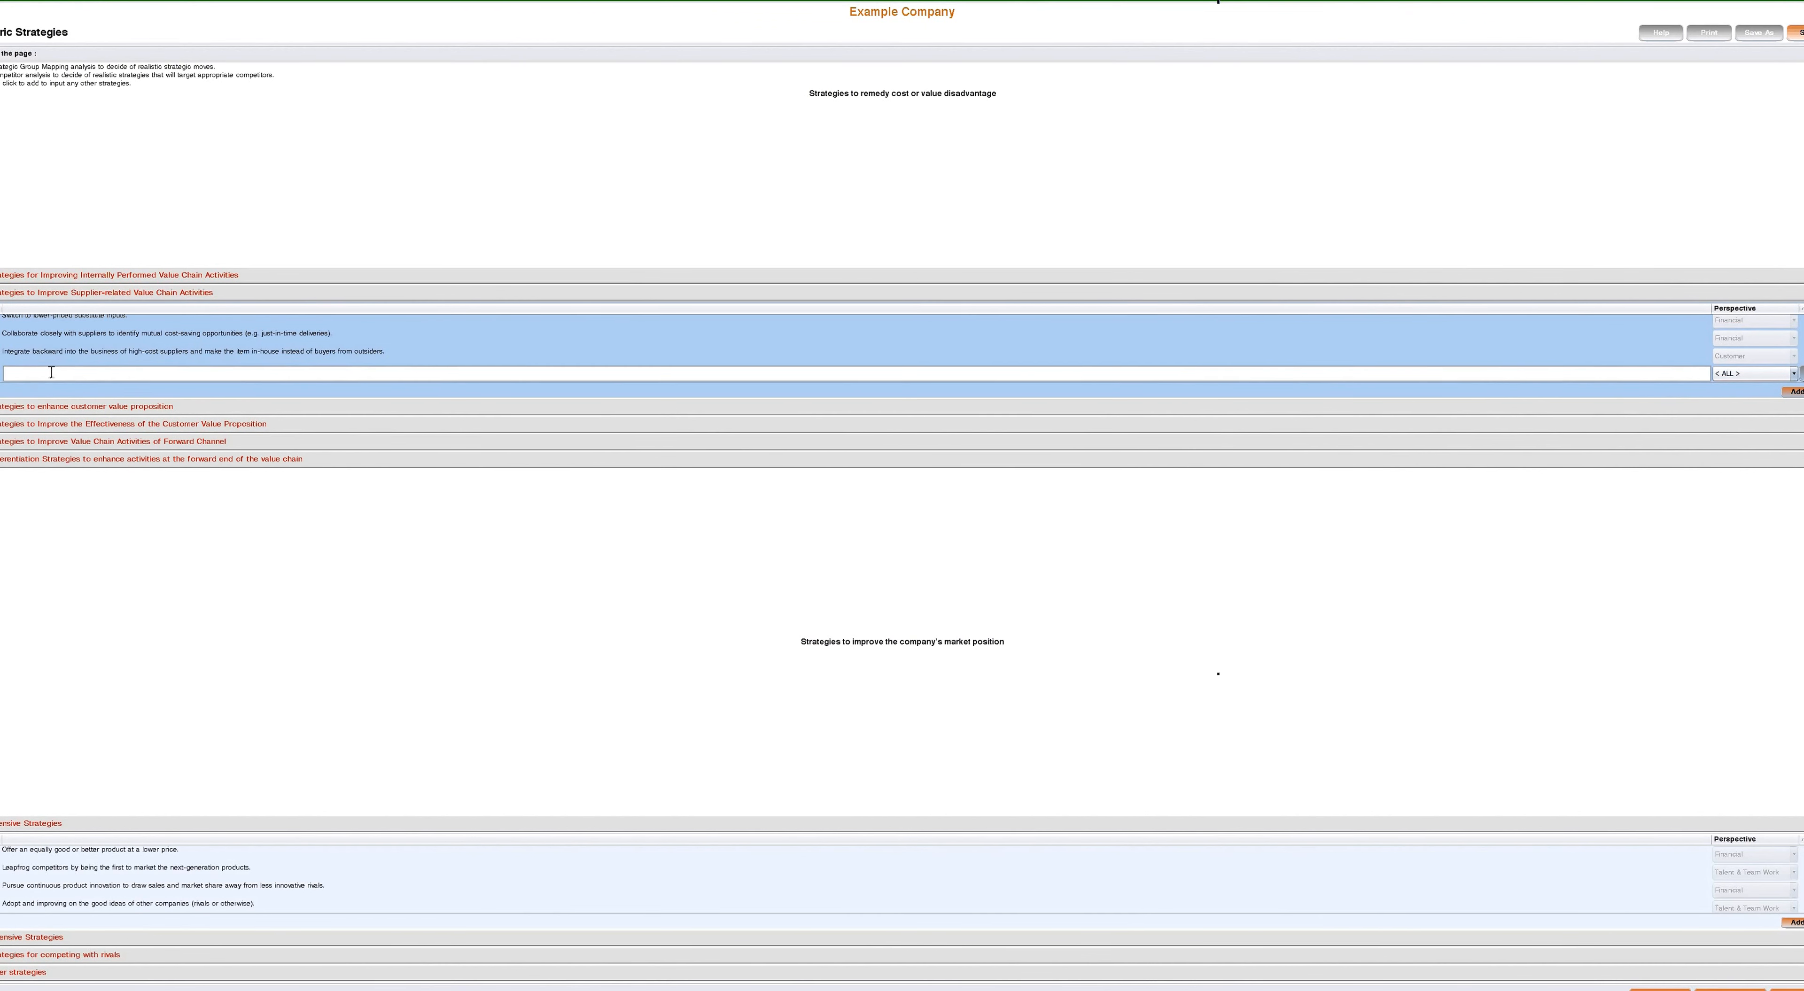
type("Example")
type("- get to know supplier")
left_click(1728, 371)
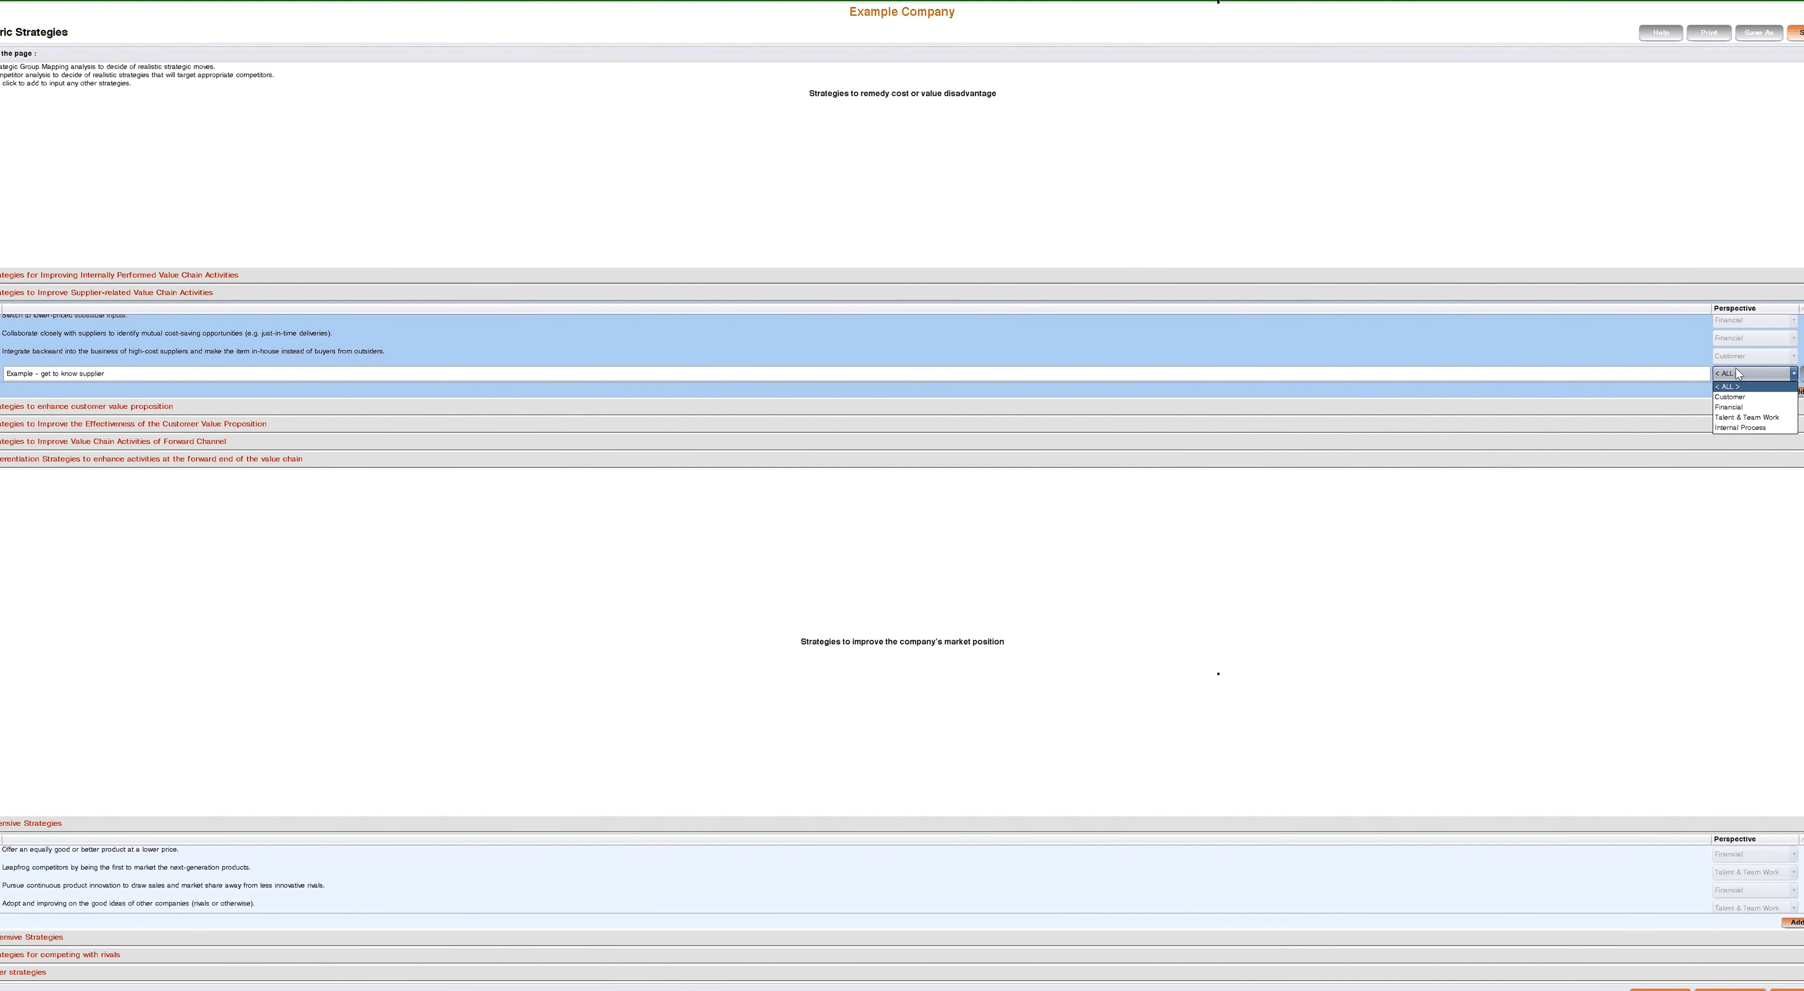
left_click(1746, 417)
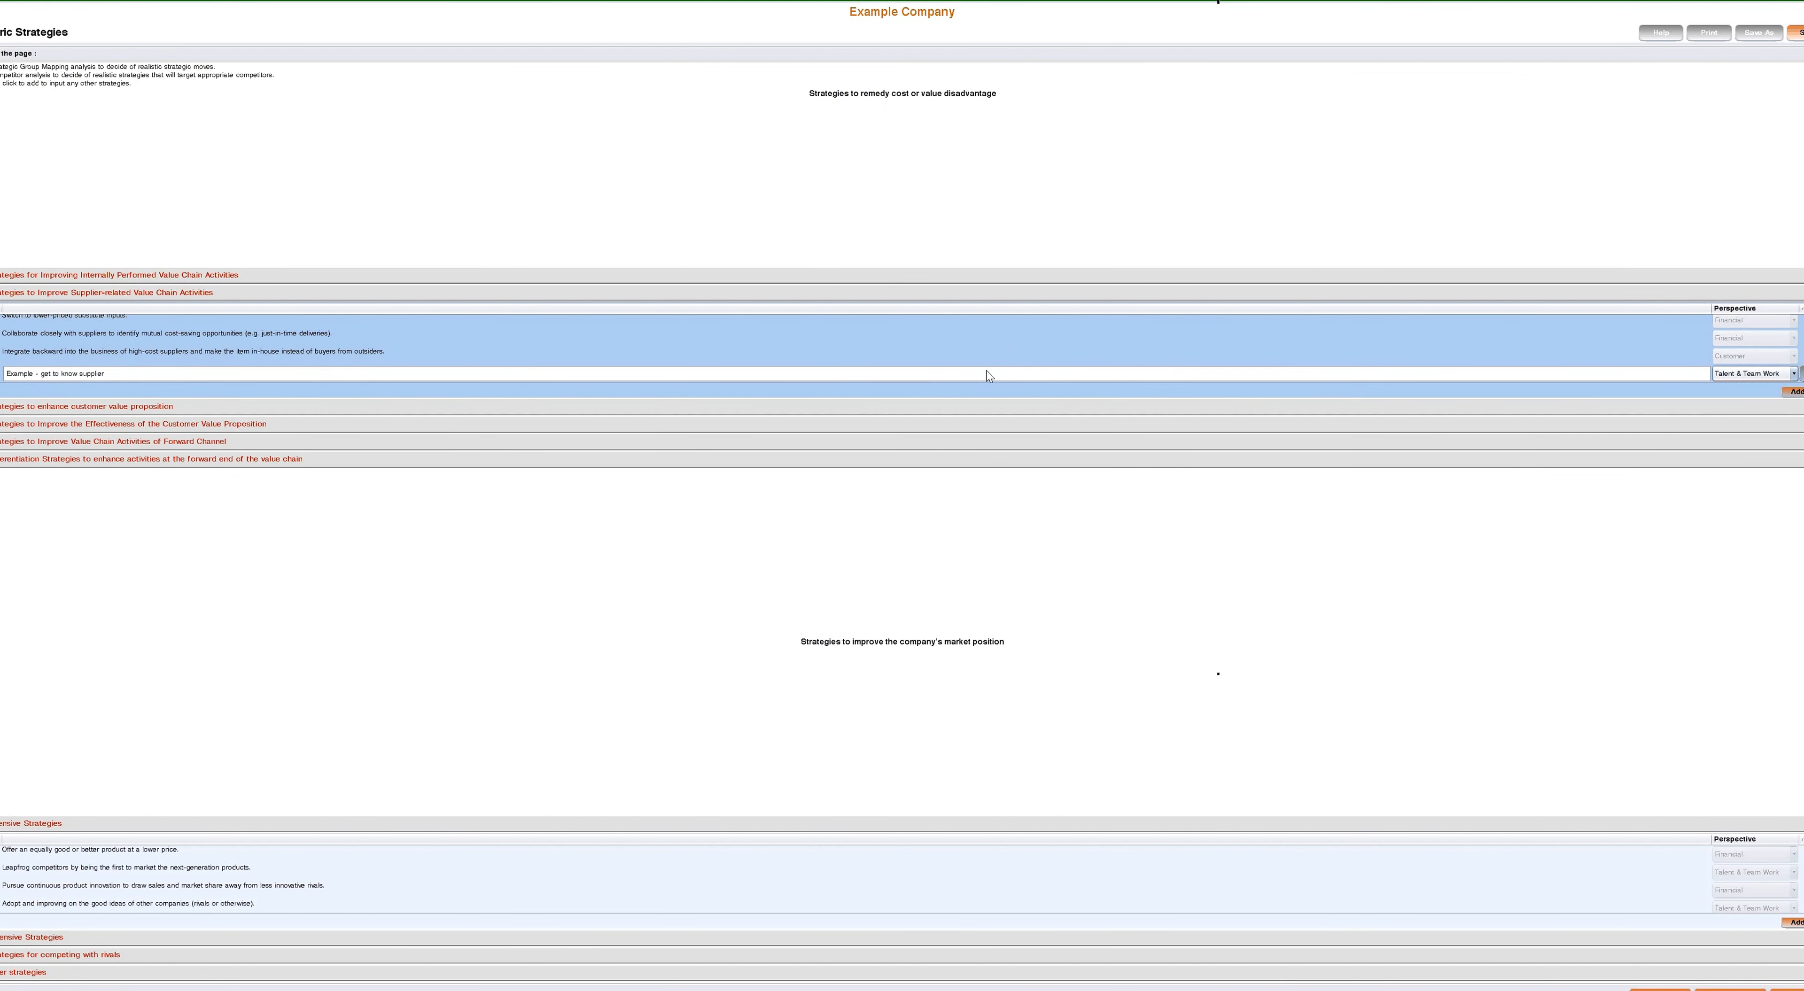
View the differentiation strategies for the forward end of the value chain, the defensive strategies and the strategies for competing with rivals.
left_click(4, 458)
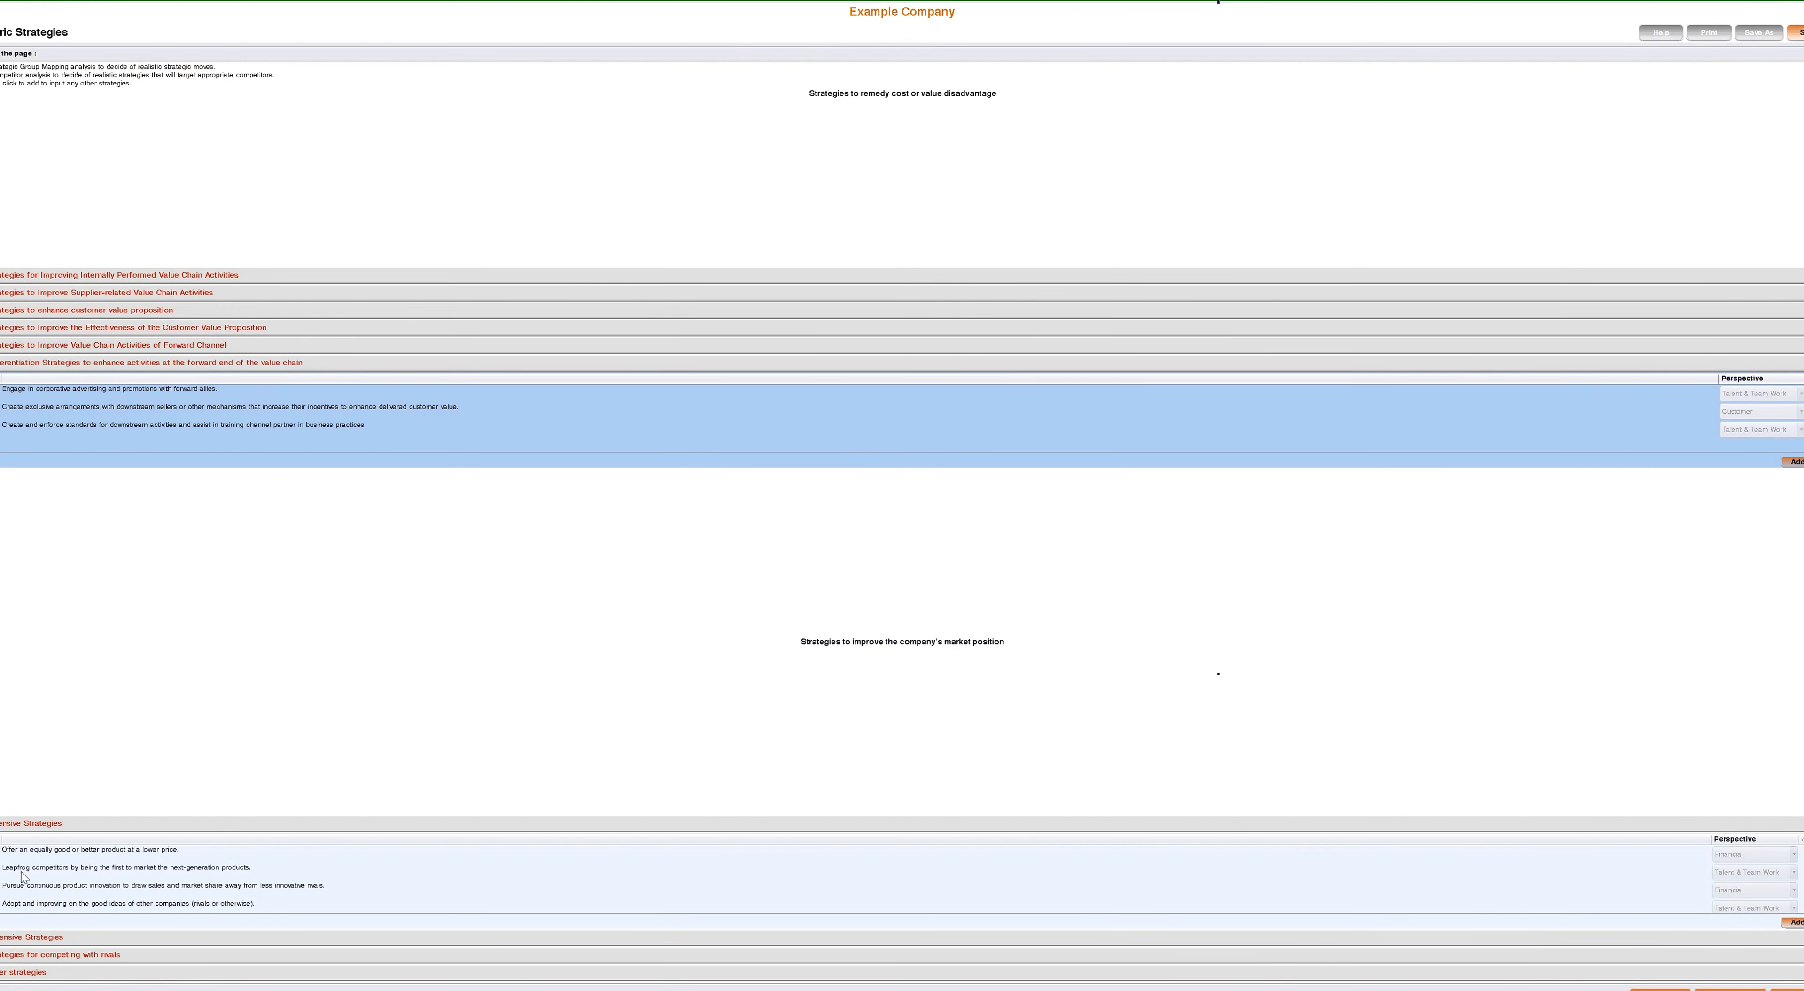
left_click(15, 944)
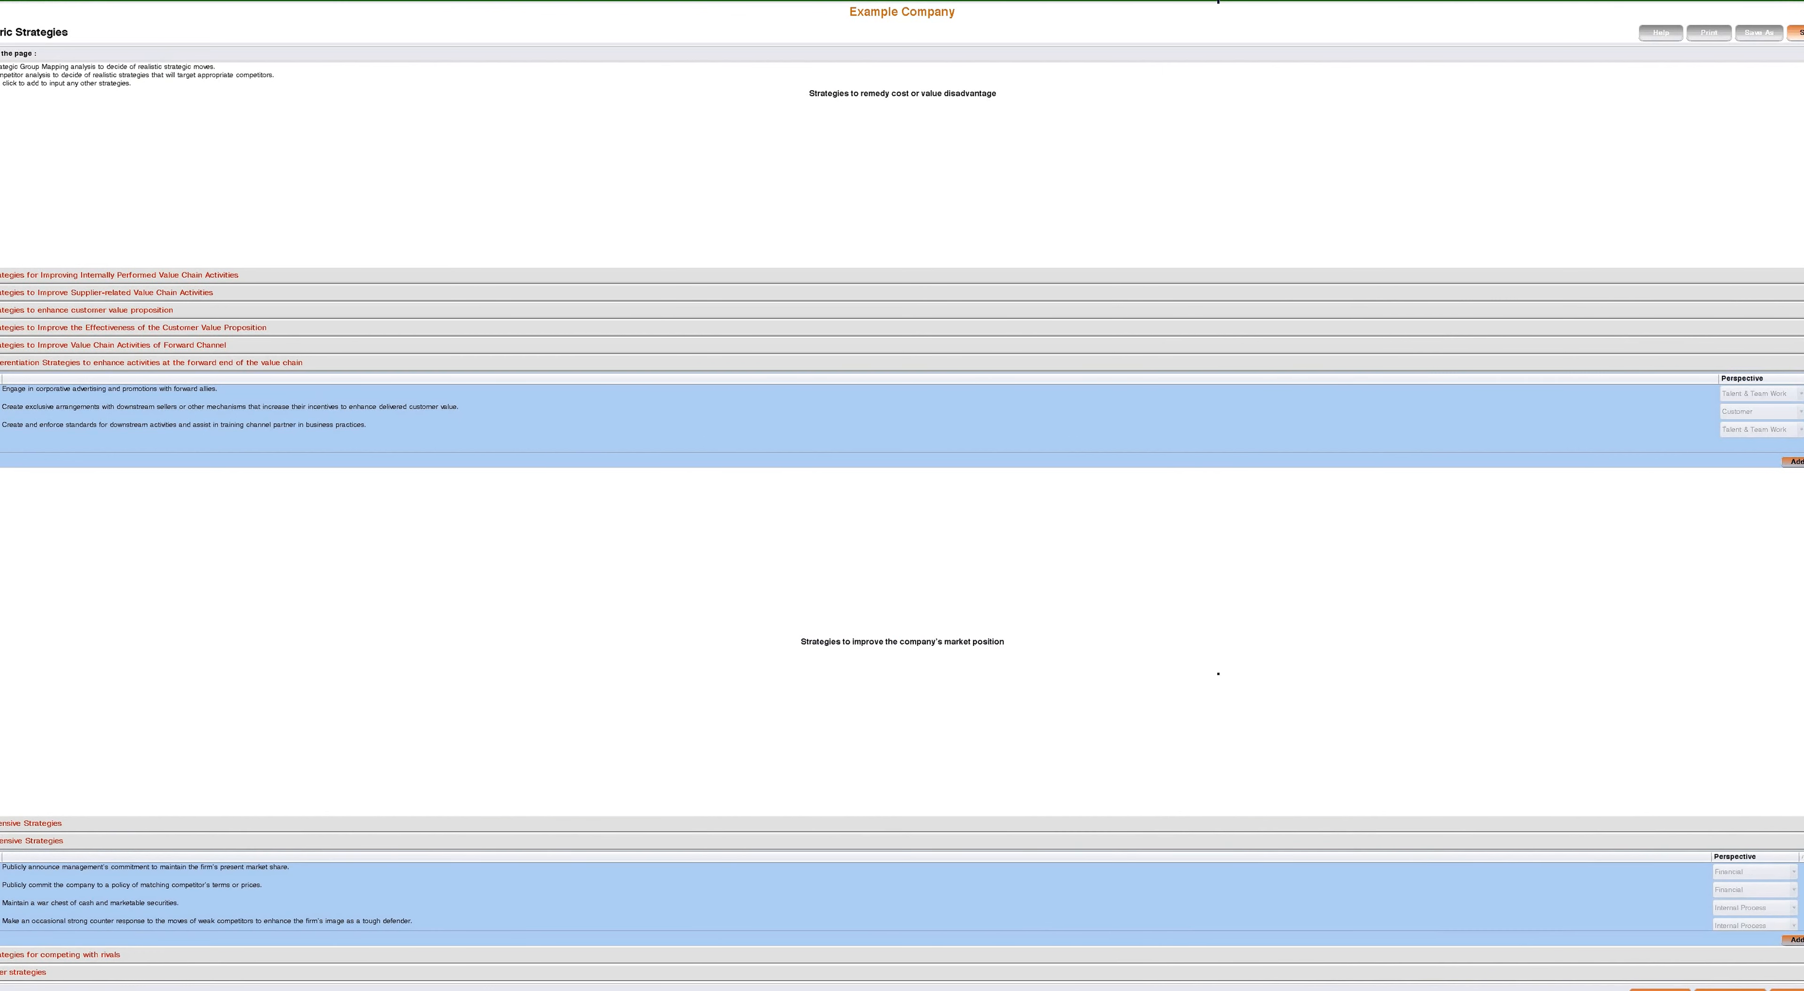
left_click(1, 955)
Add "Example - this is a good strat" under the other strategies with the Internal Process perspective.
left_click(40, 972)
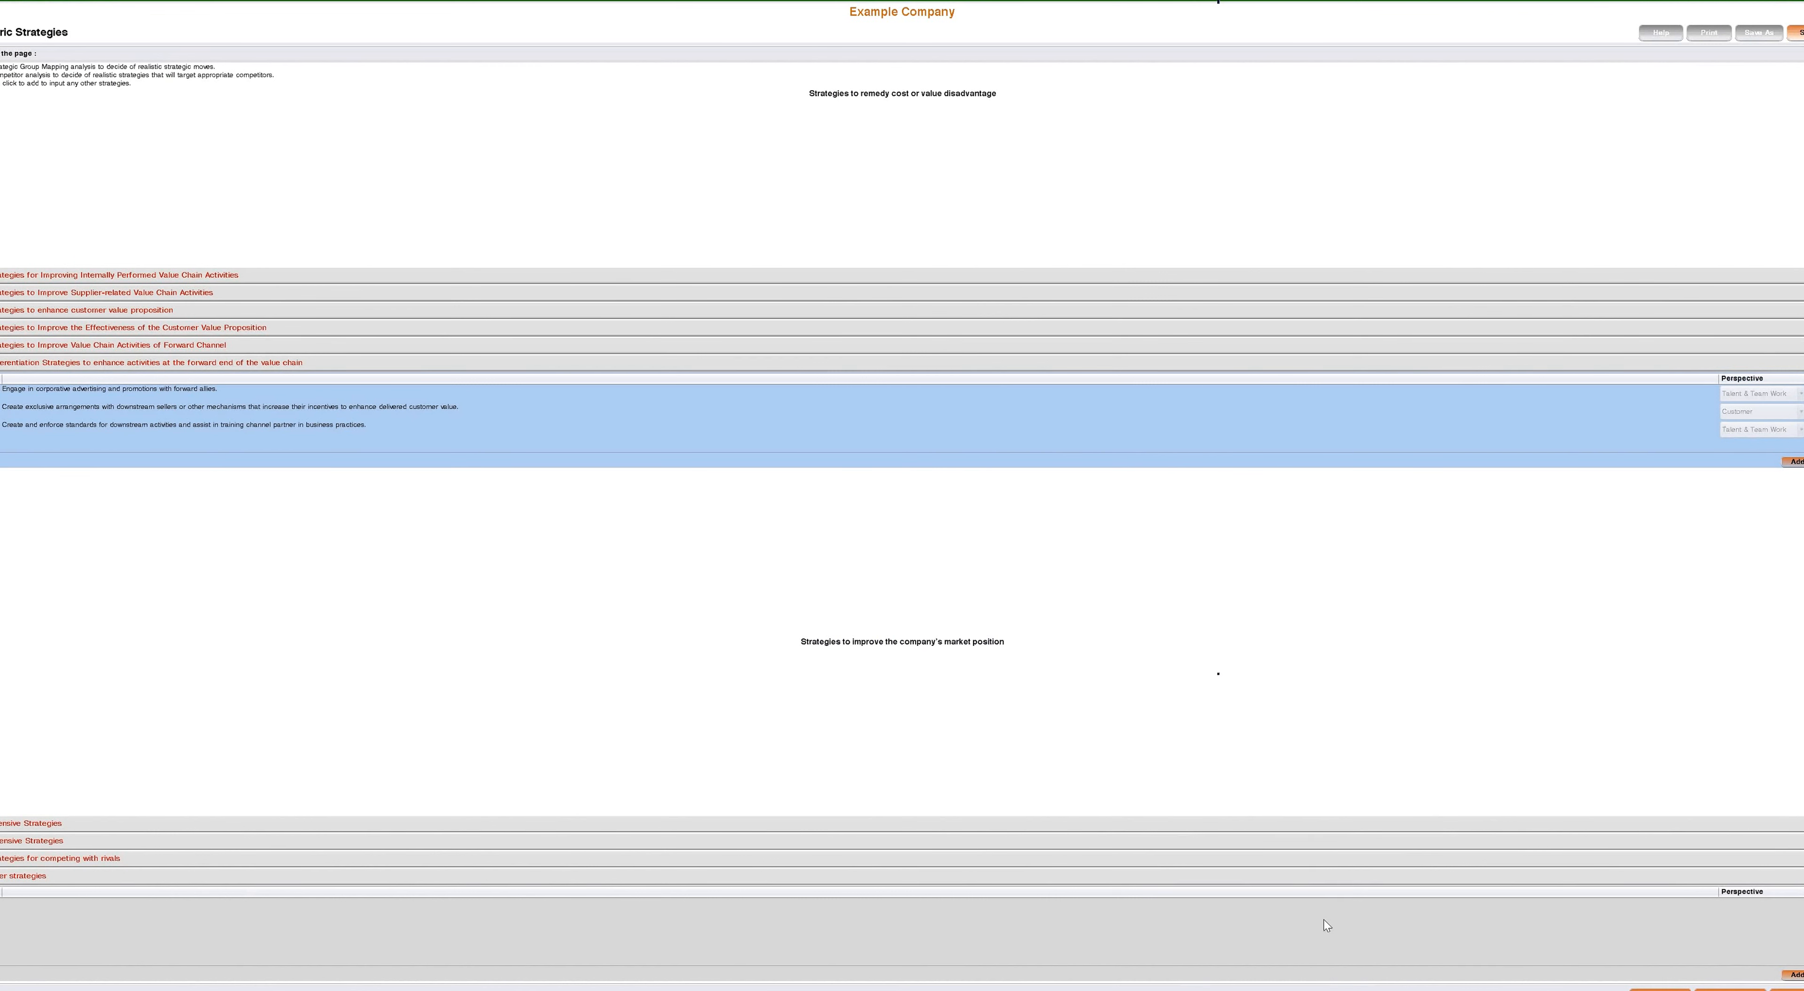
left_click(1792, 975)
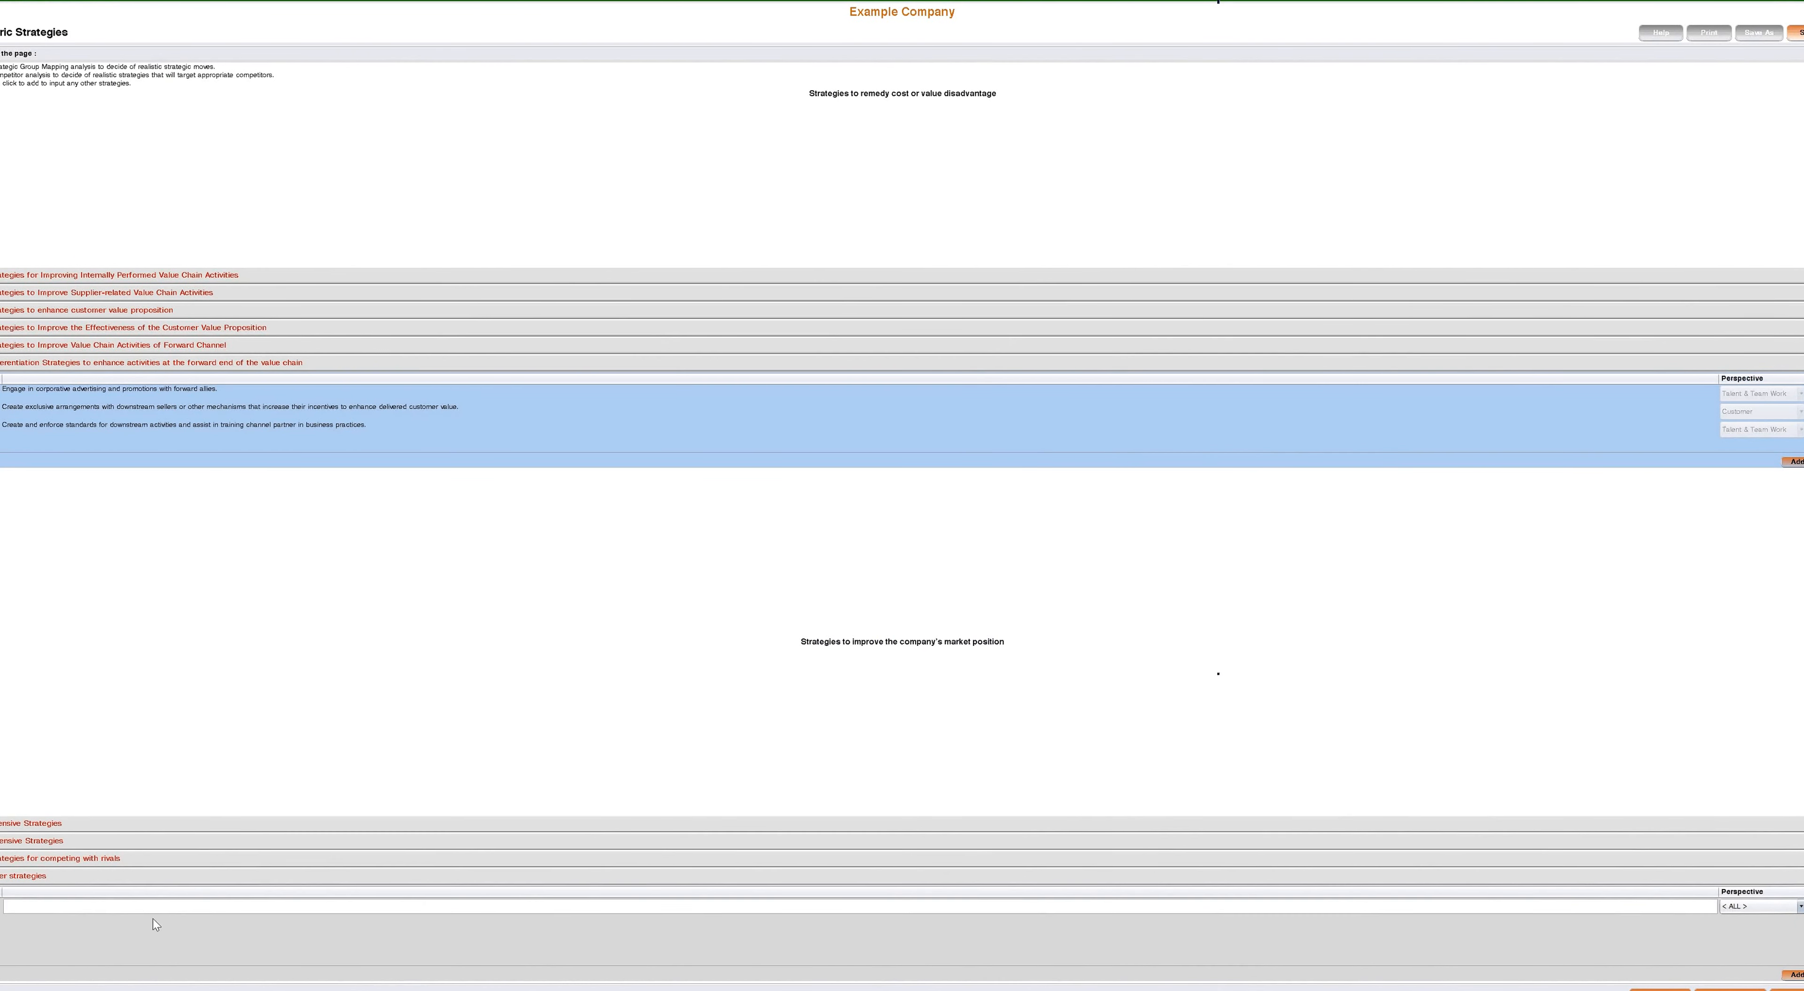
left_click(120, 905)
type("Exa")
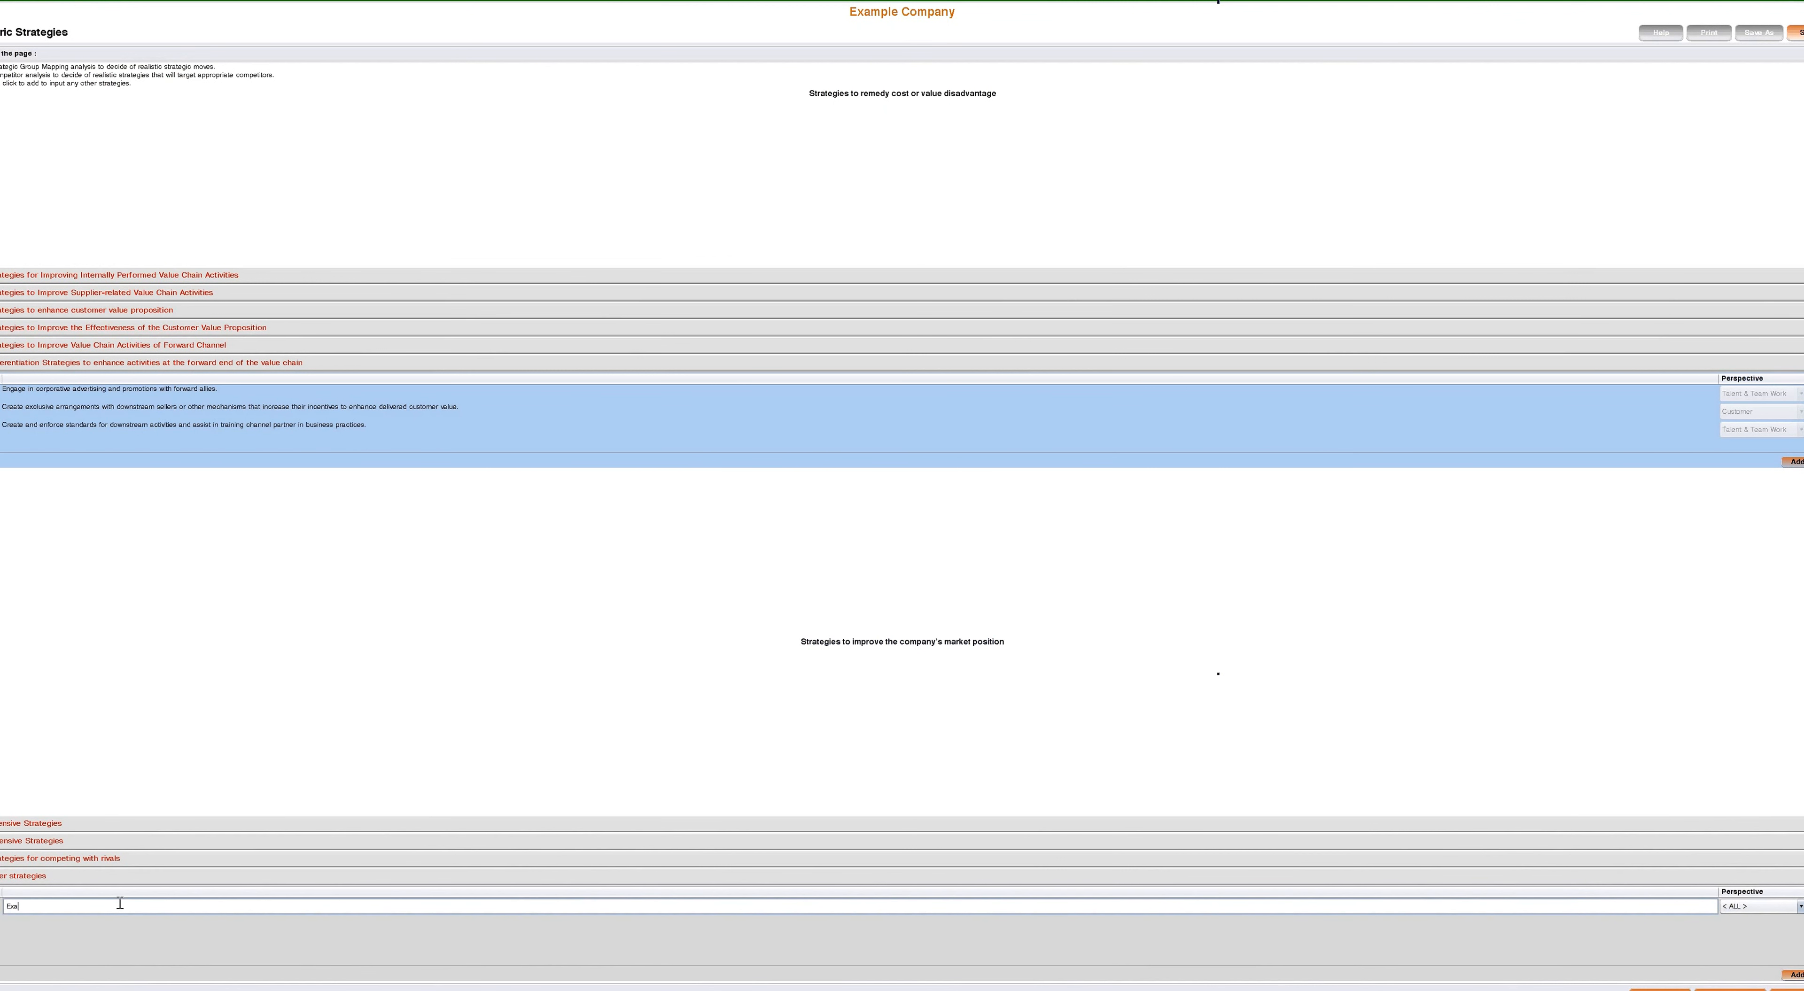
type("mple - this is a go")
type("od strat")
left_click(1753, 907)
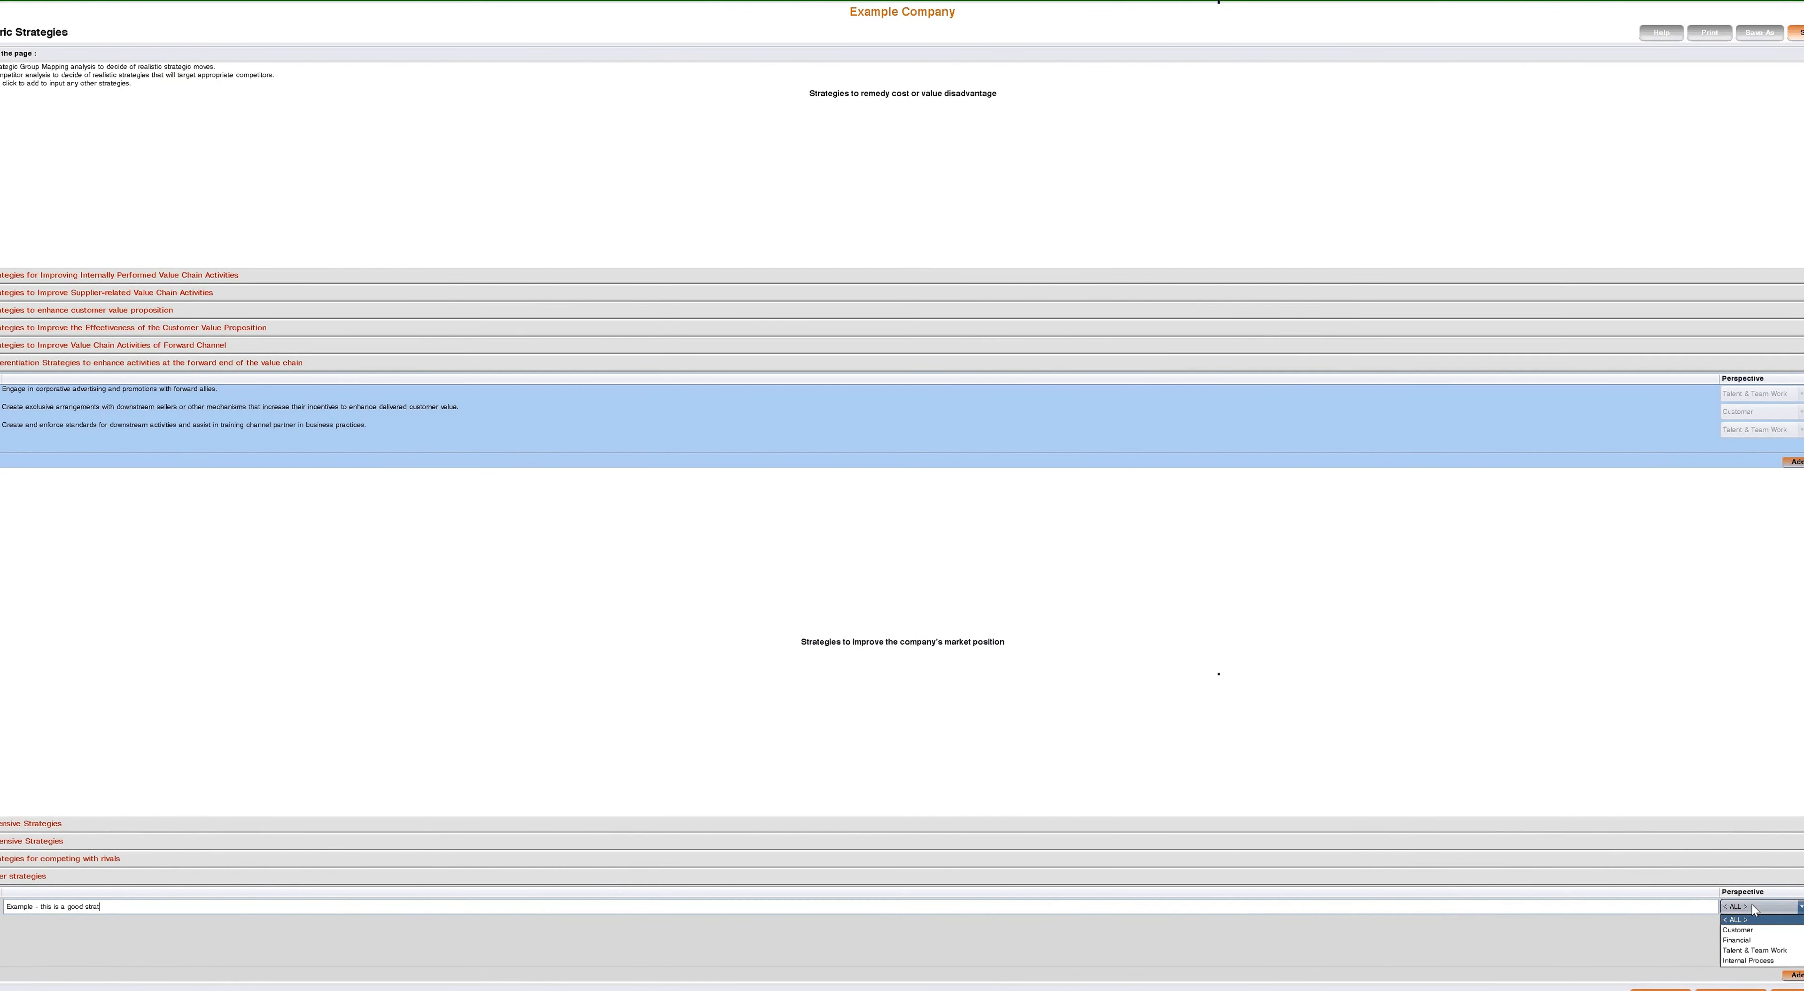
left_click(1738, 963)
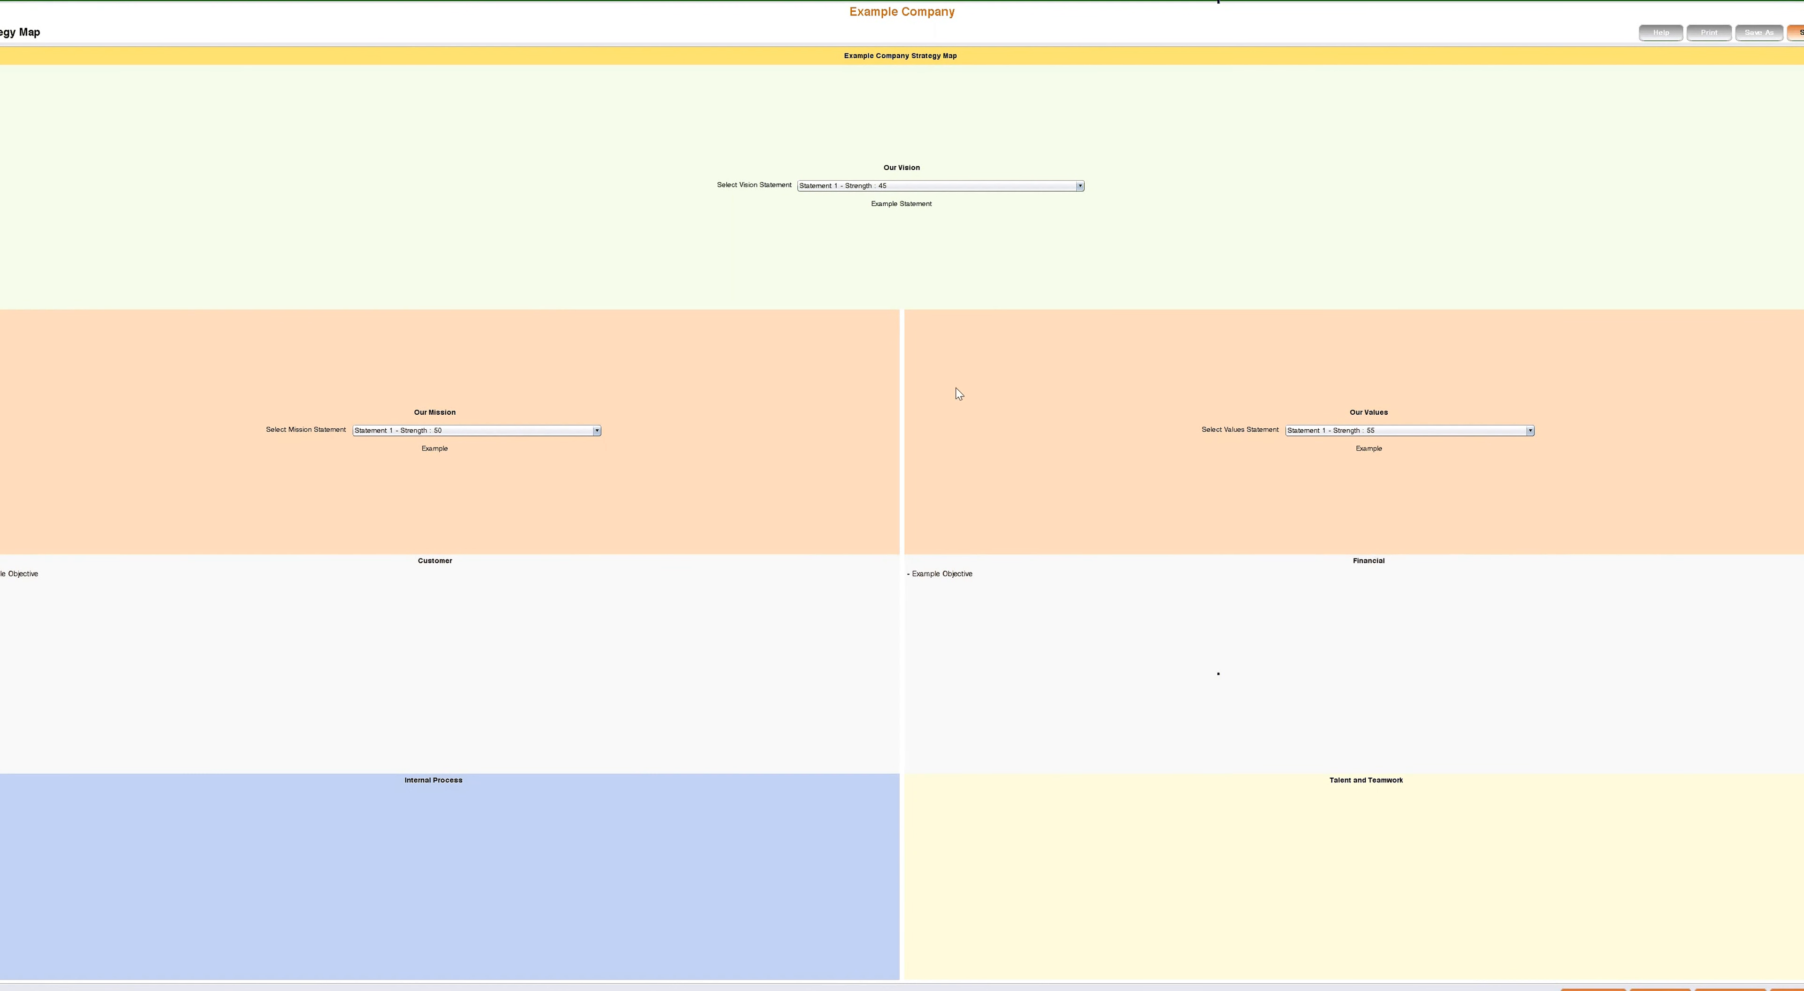
Check the available vision, mission and values statements on the Strategy Map, keeping Statement 1 for each.
left_click(908, 186)
left_click(931, 194)
left_click(919, 185)
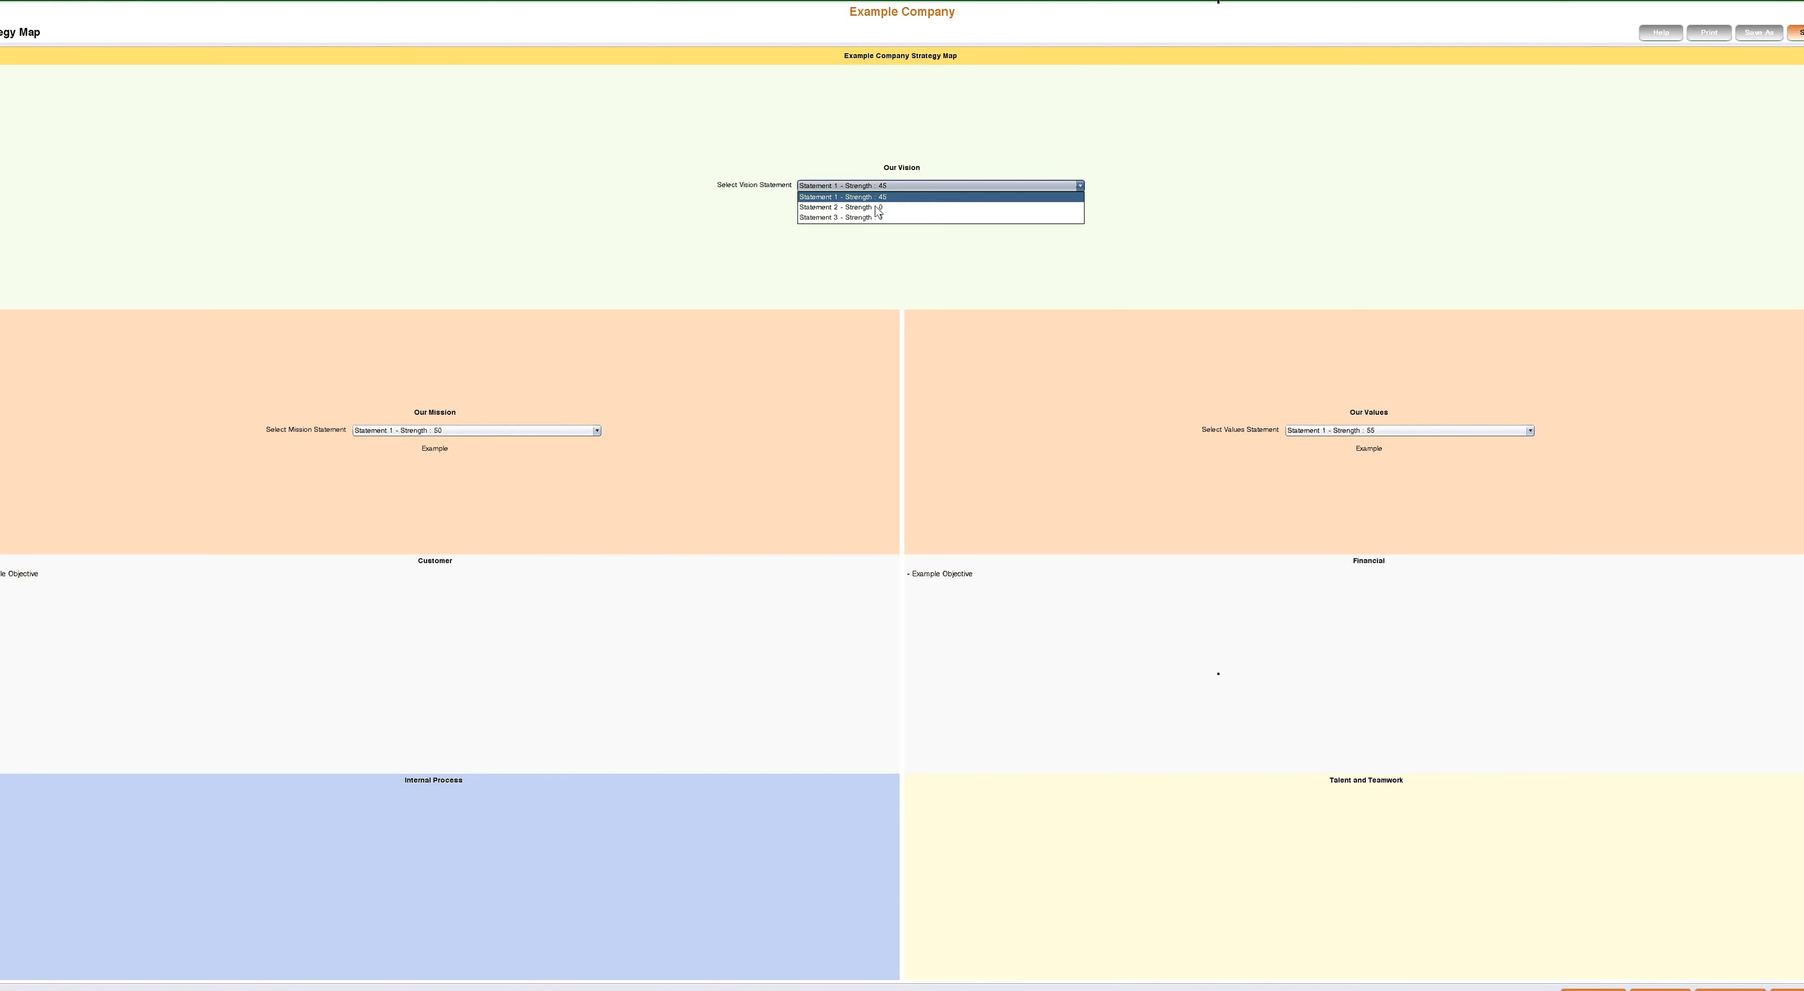
left_click(724, 256)
left_click(468, 430)
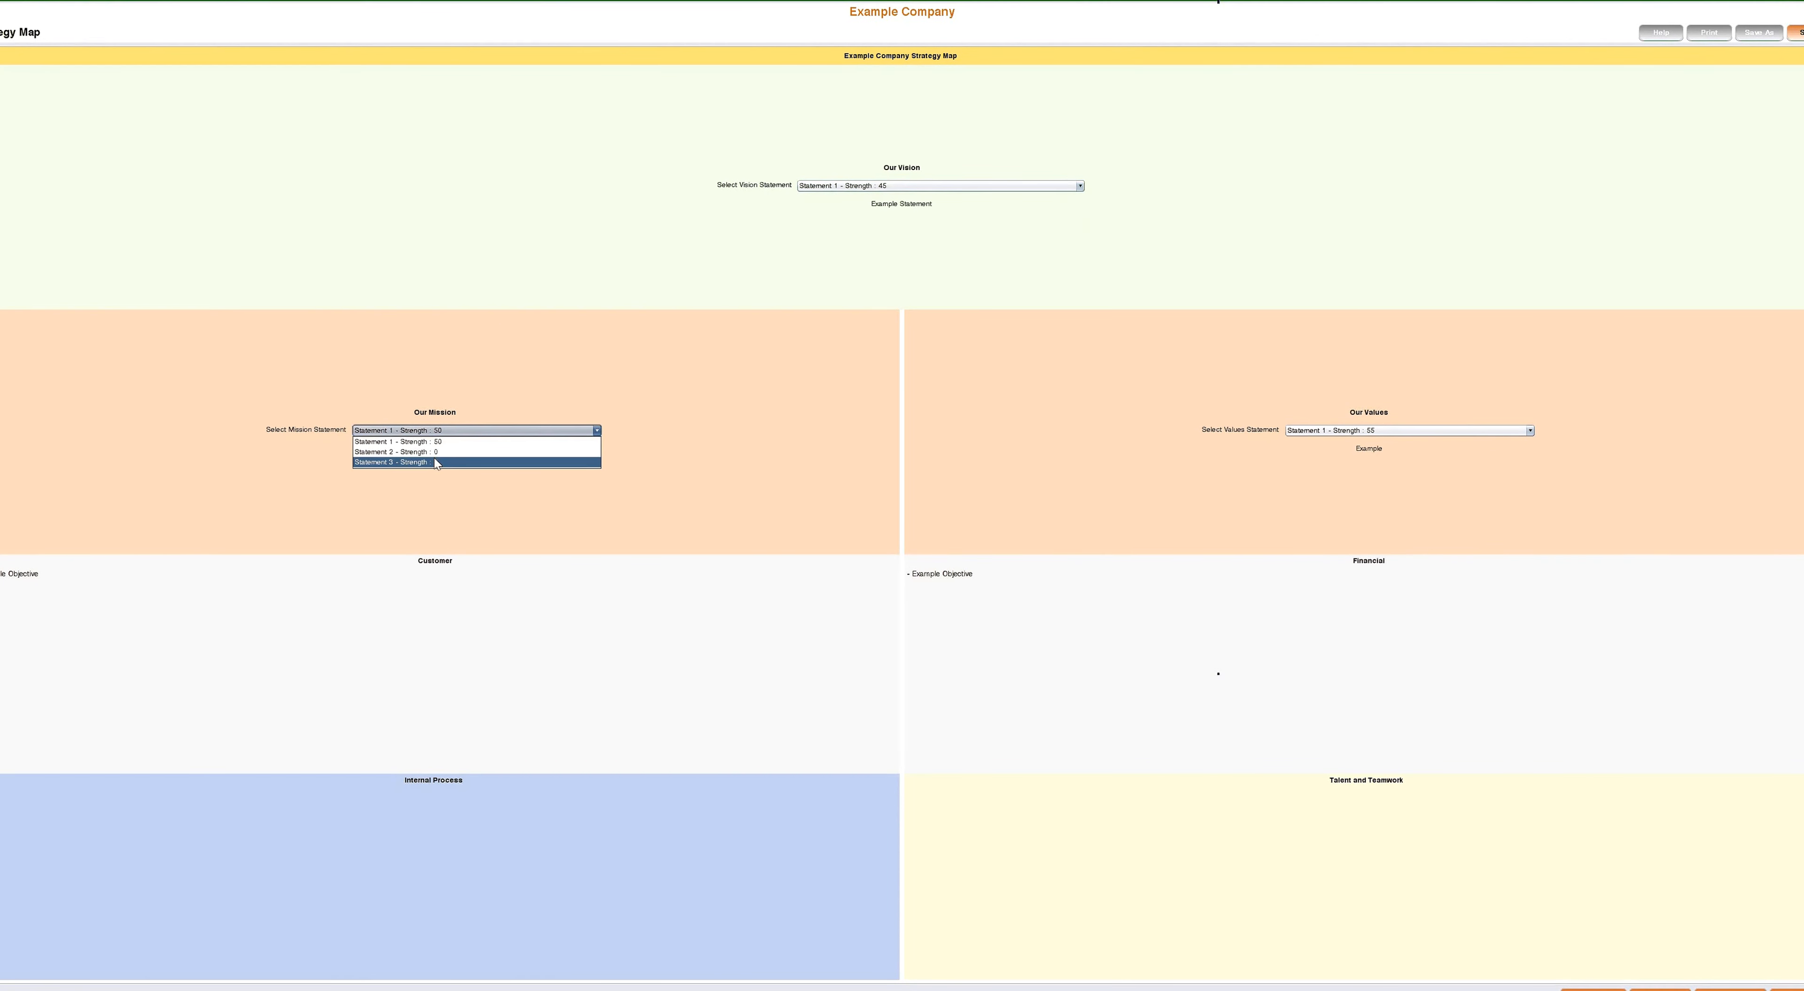
left_click(1414, 431)
left_click(1045, 399)
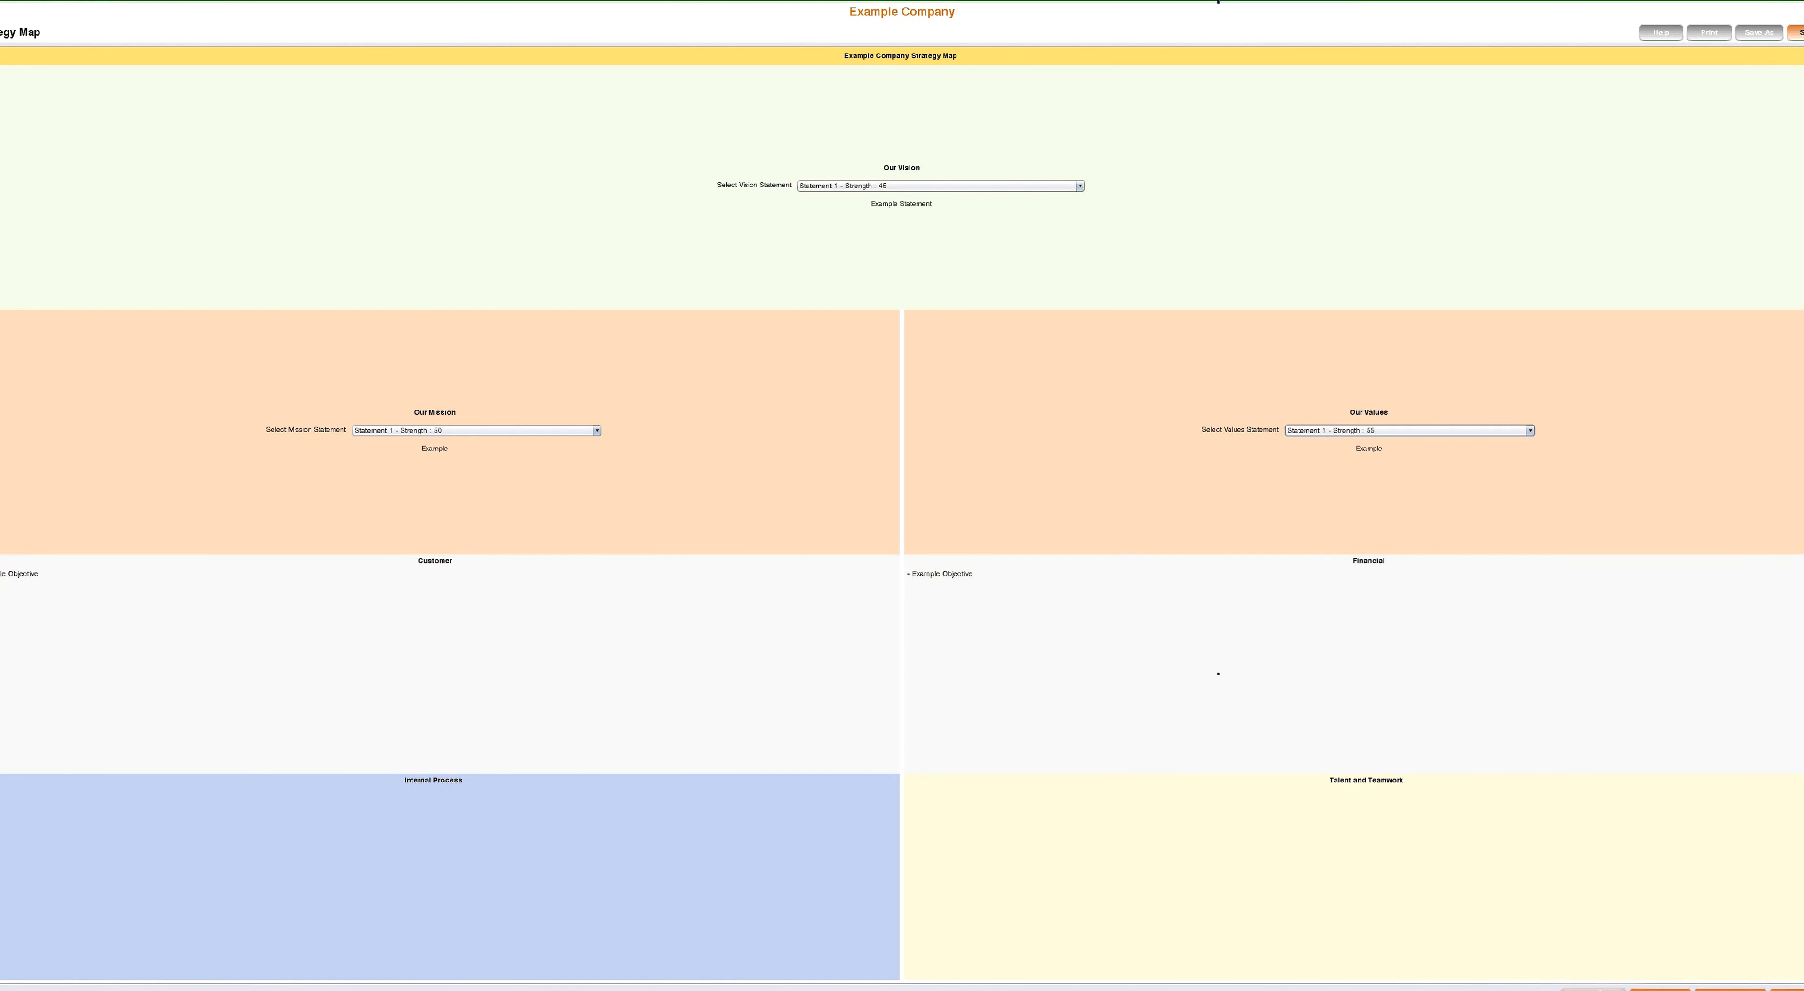
left_click(1598, 988)
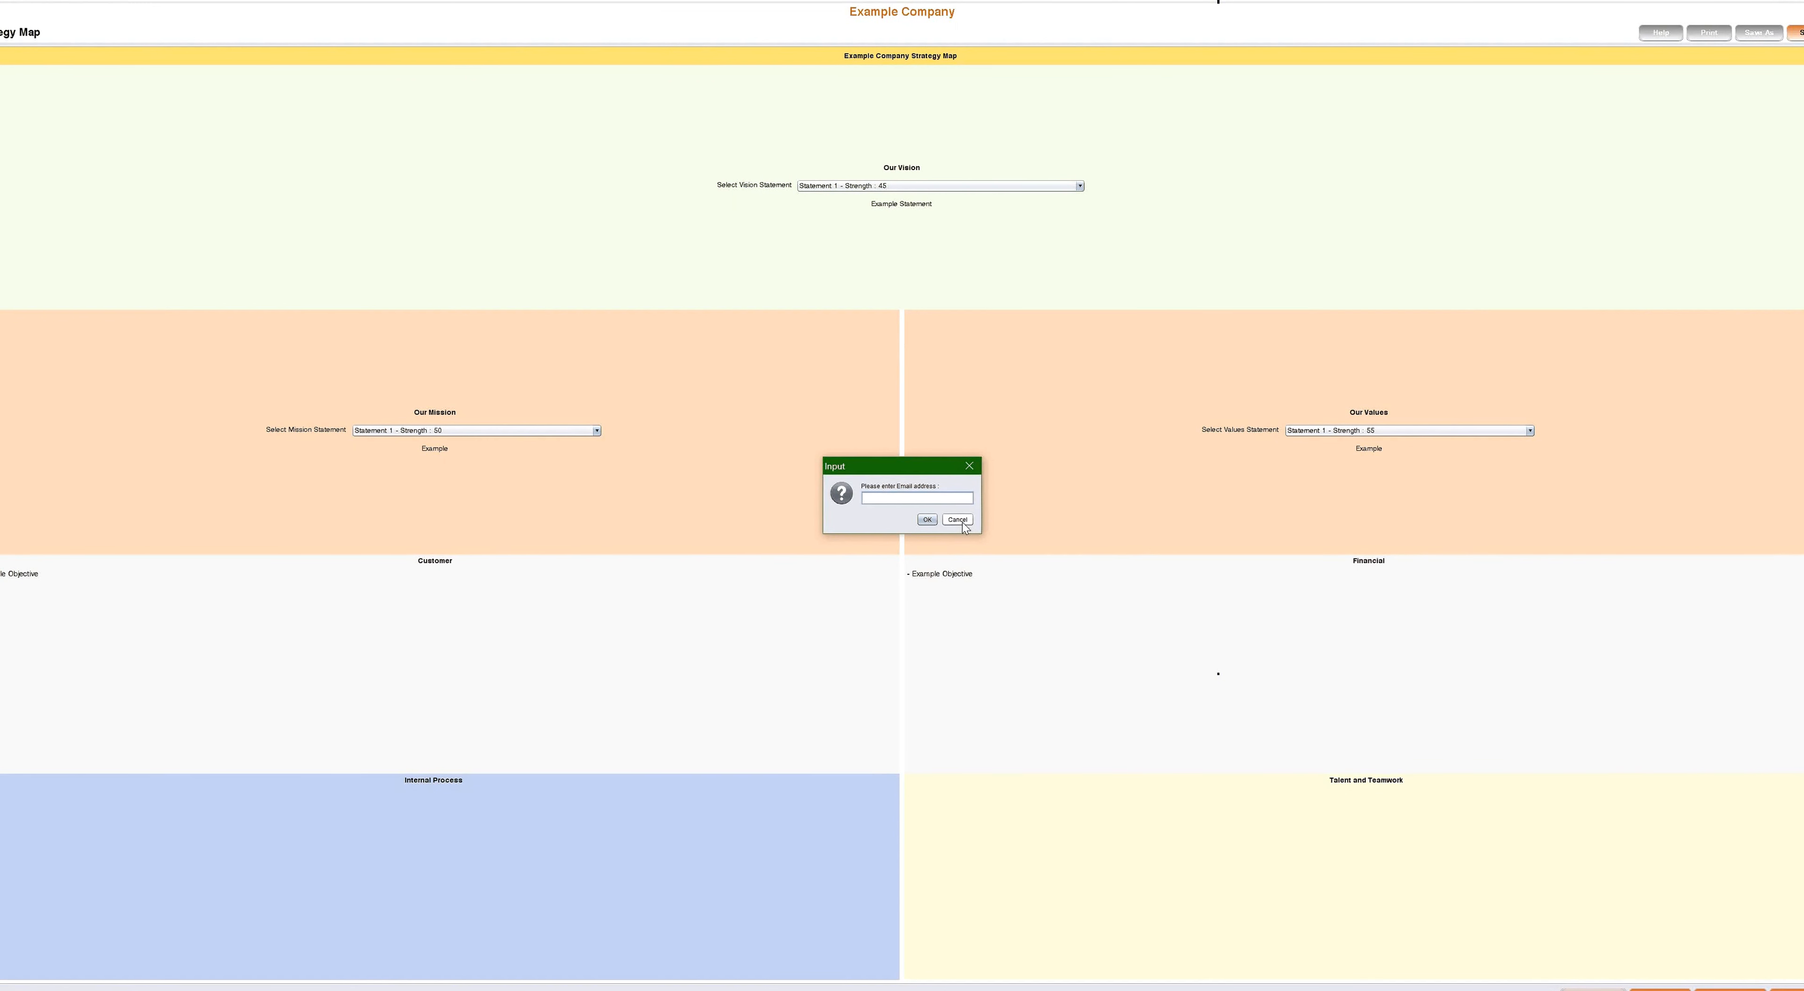
left_click(963, 501)
left_click(953, 522)
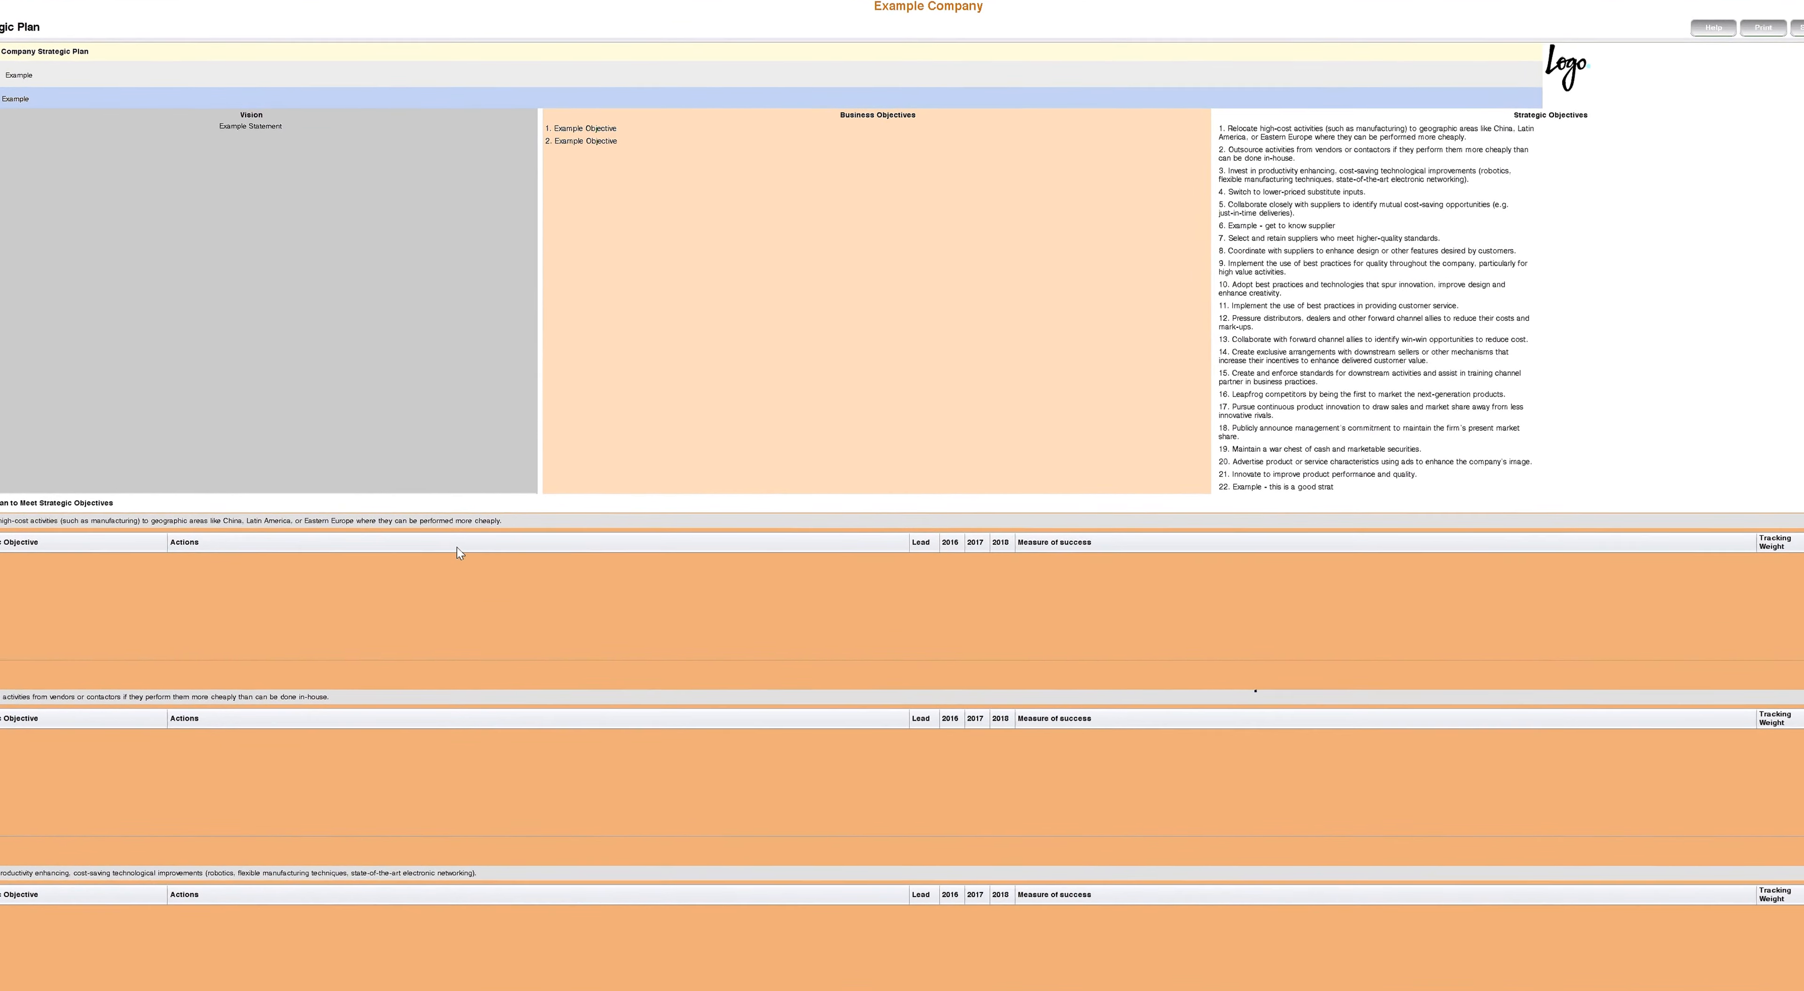
Look through the action plan tables for meeting the strategic objectives in the Strategic Plan.
scroll(462, 553, "down", 3)
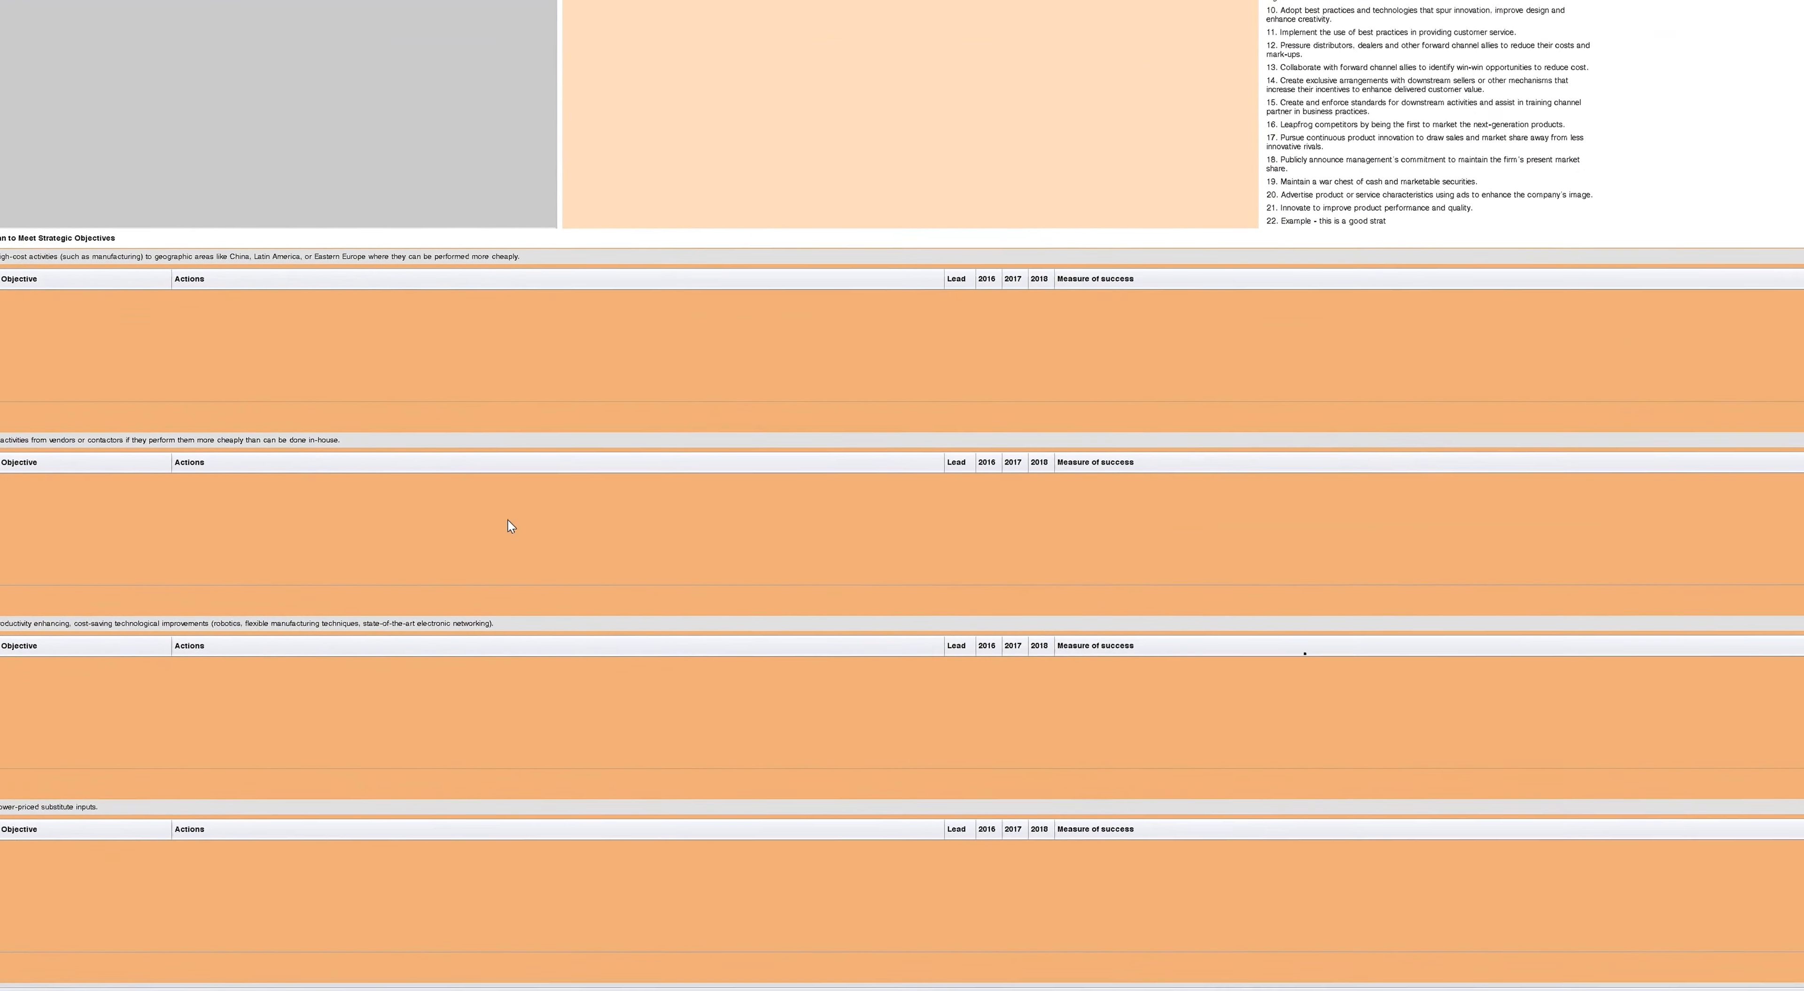
scroll(515, 499, "down", 3)
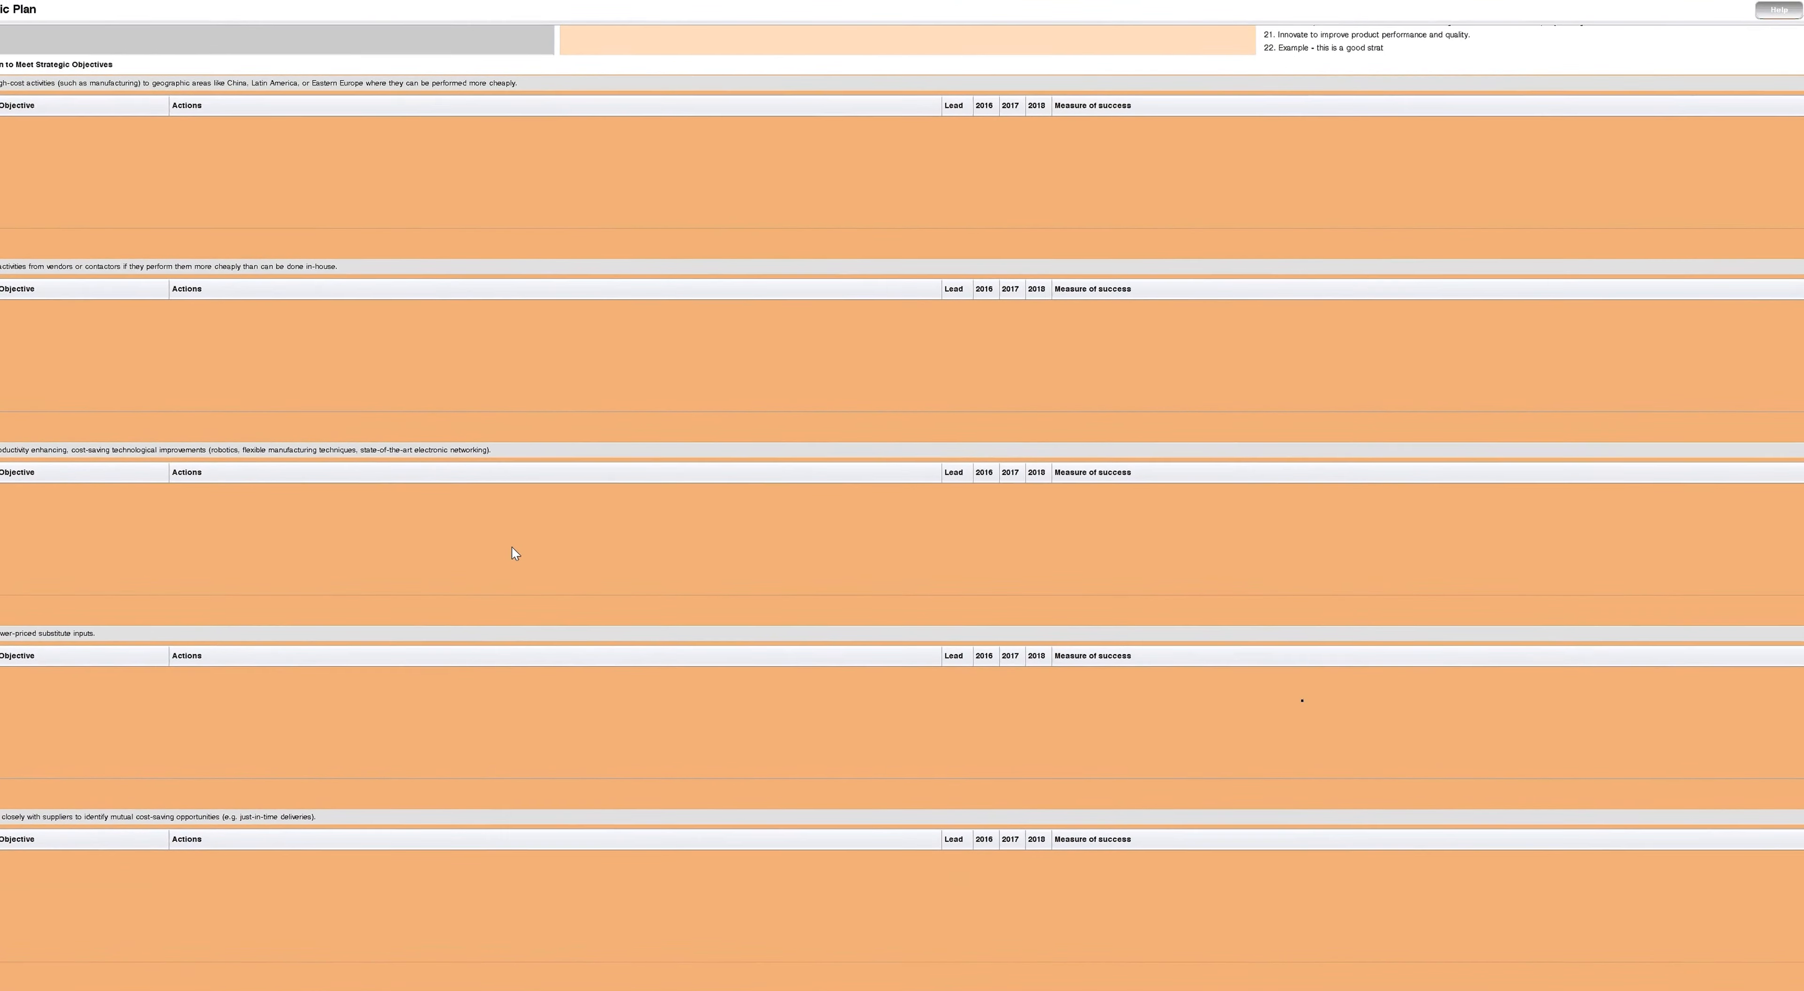
Add two blank action rows under the strategic objective on relocating high-cost activities to cheaper geographic areas.
scroll(512, 558, "up", 5)
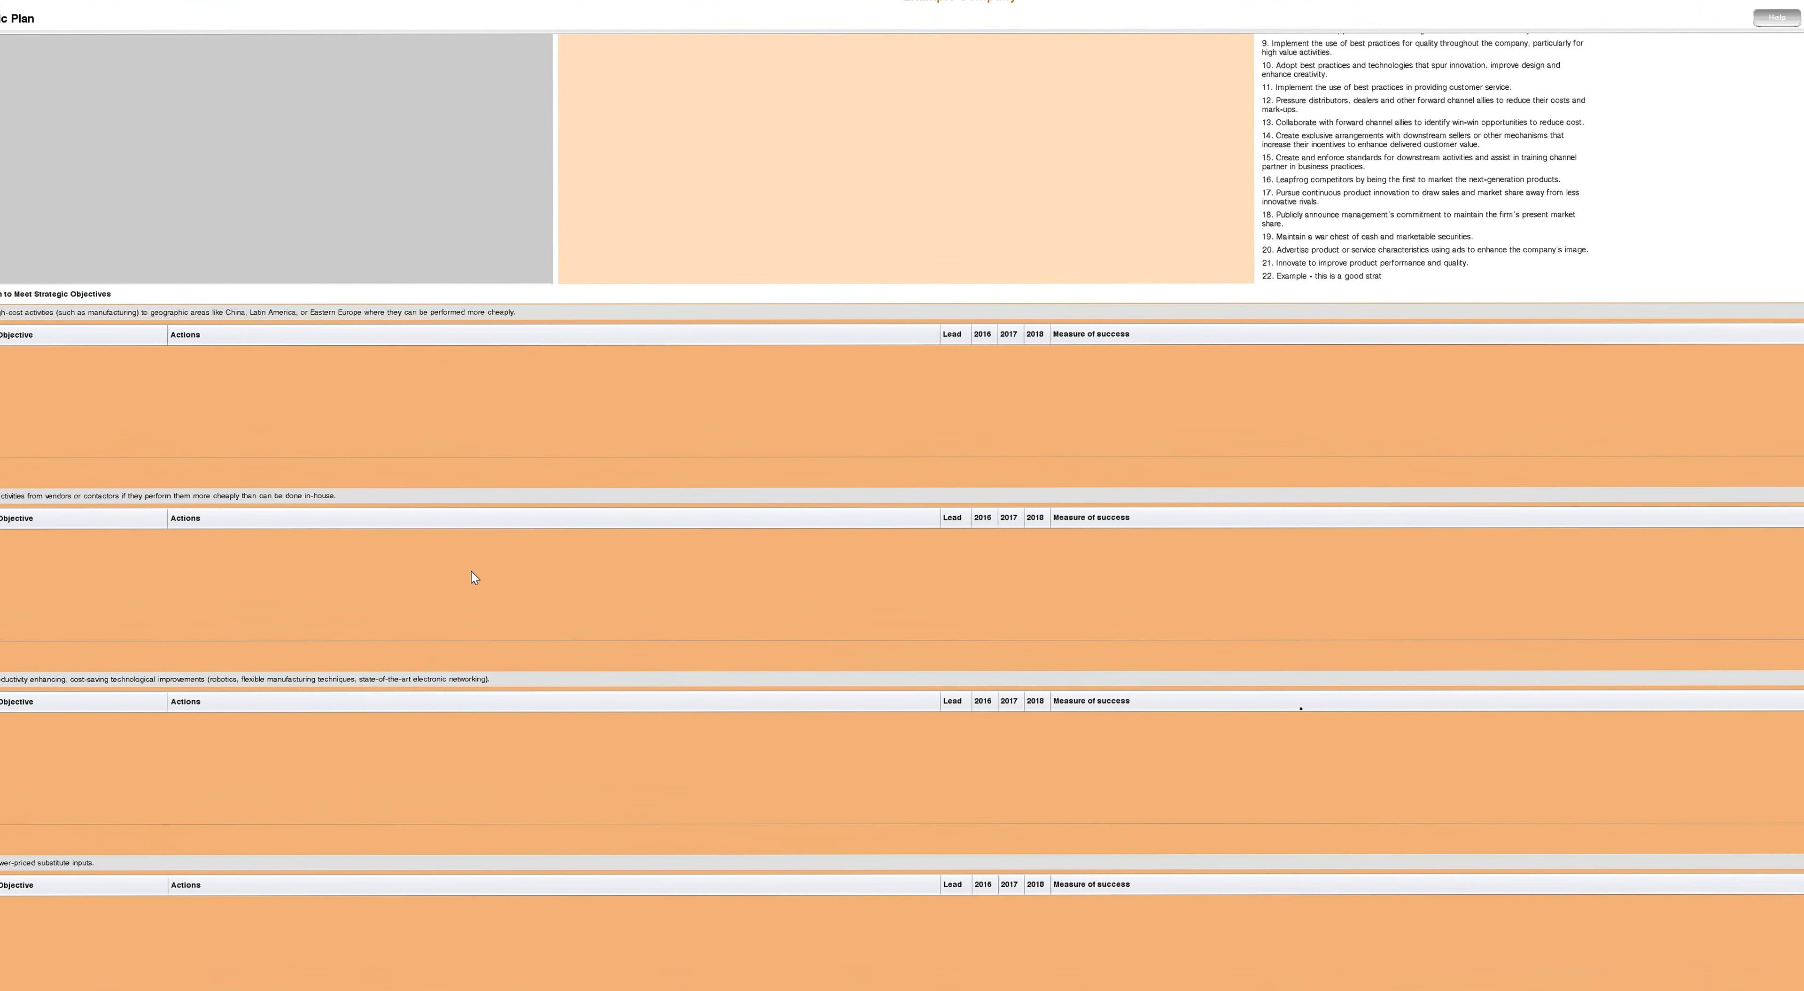
scroll(481, 516, "up", 2)
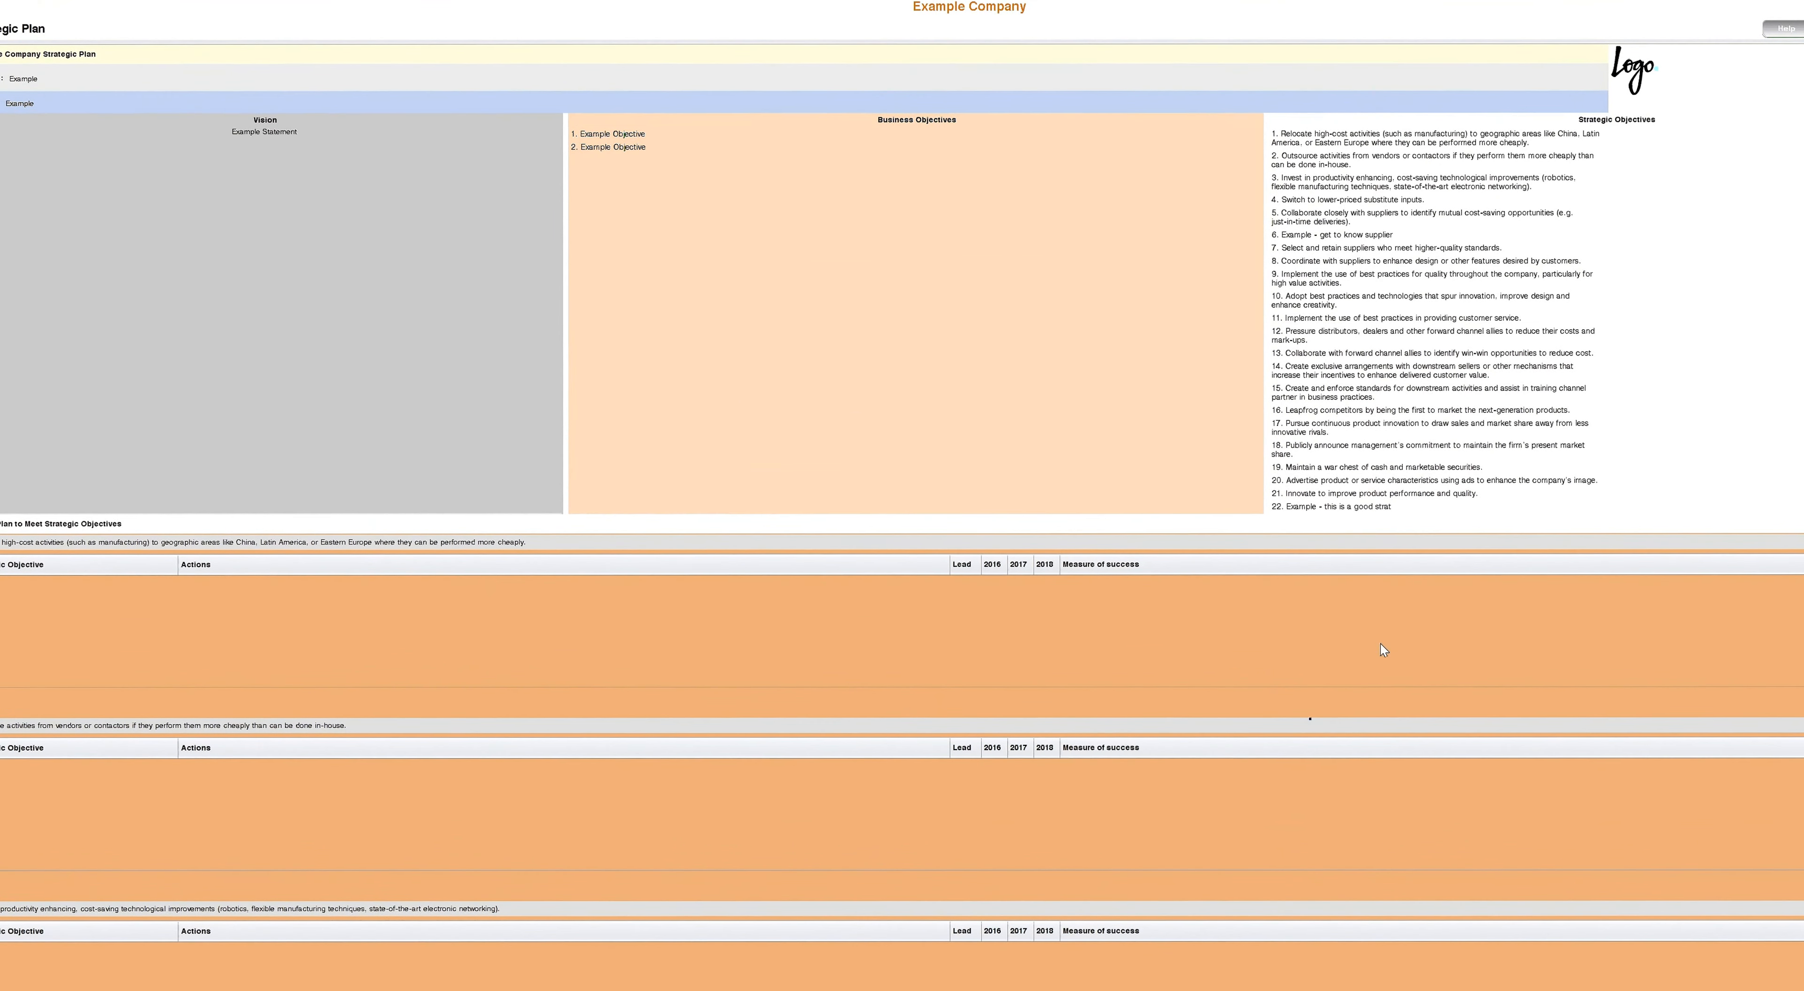
left_click(1796, 695)
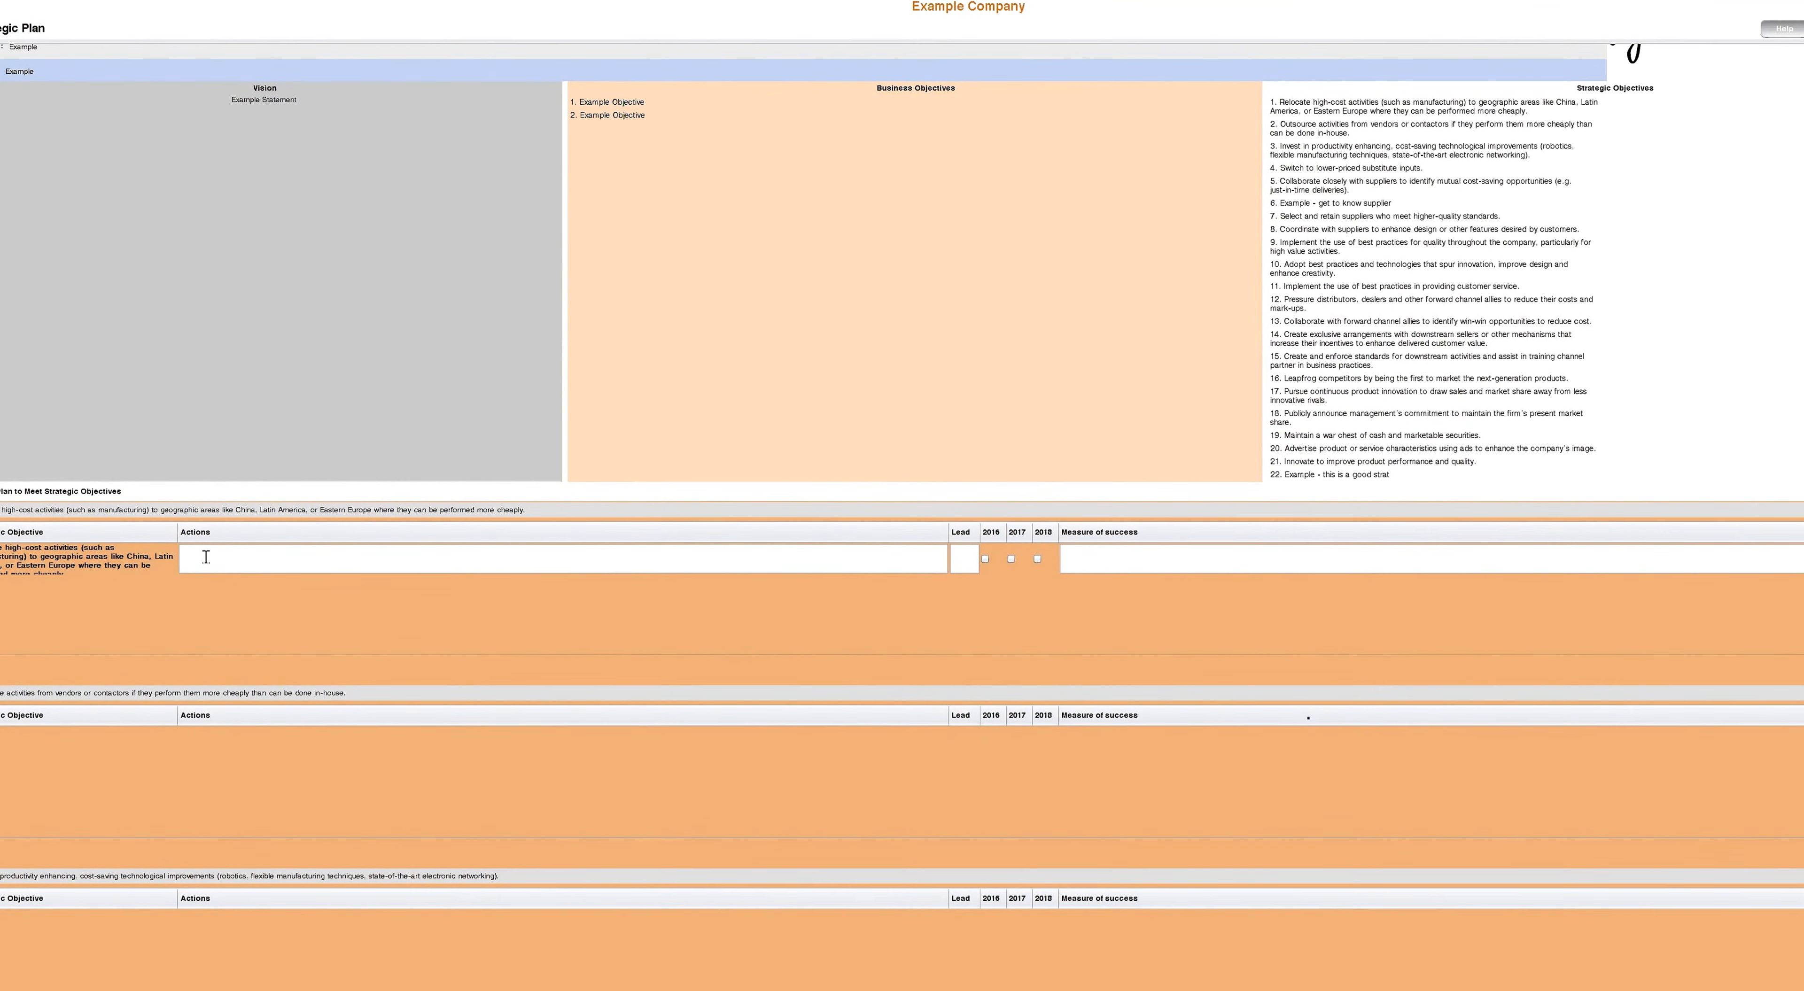
left_click(1799, 665)
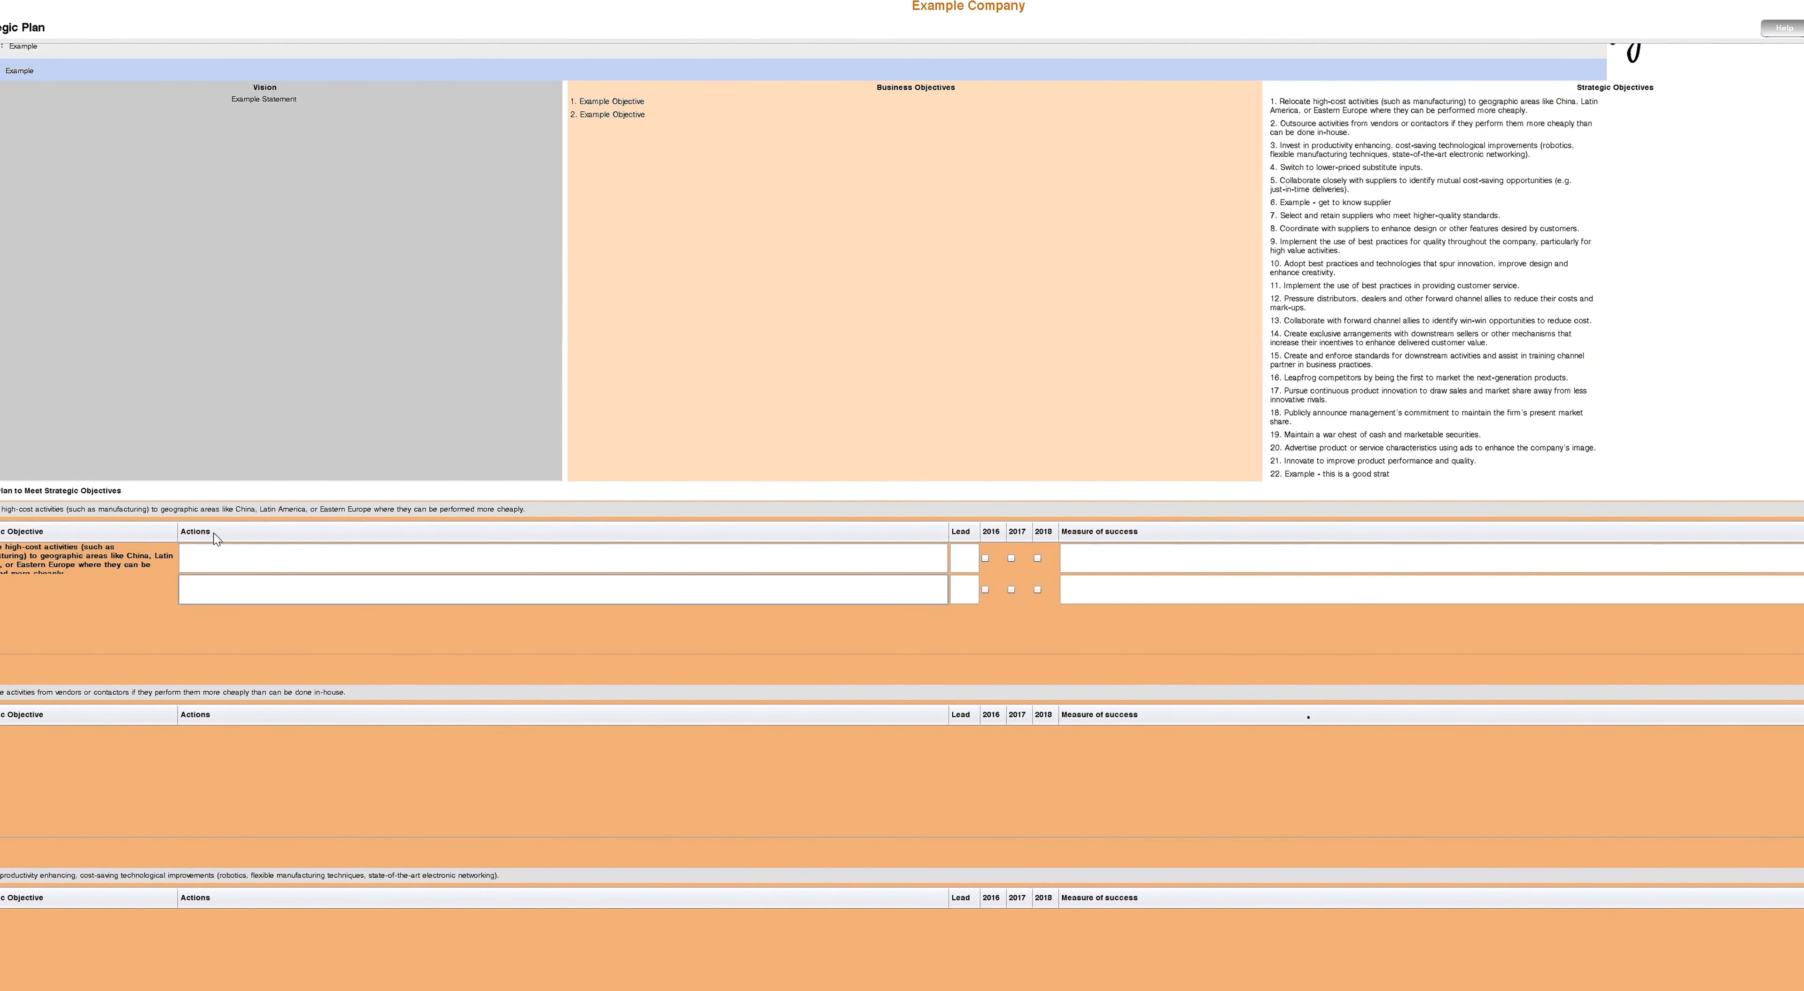
Fill in the first action as "Example Plan" with the lead's initials, year 2016 and the success measure "How well did it work?".
left_click(224, 550)
type("example ")
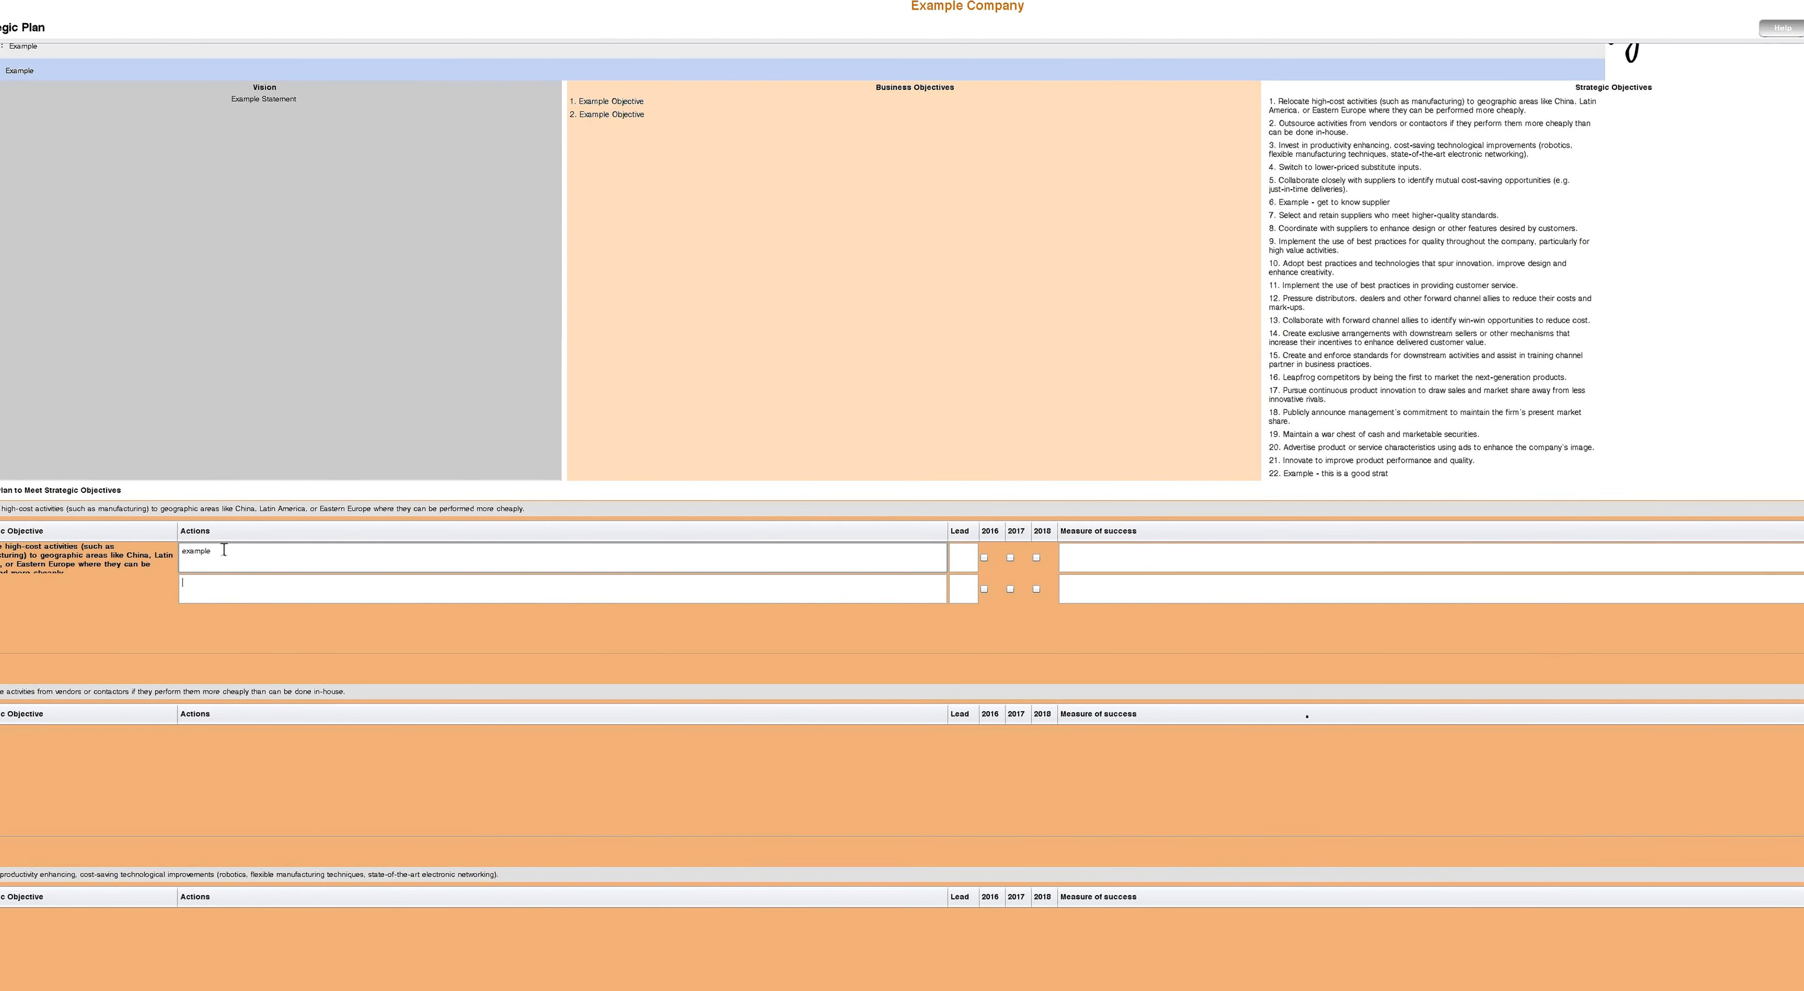
type("Plan")
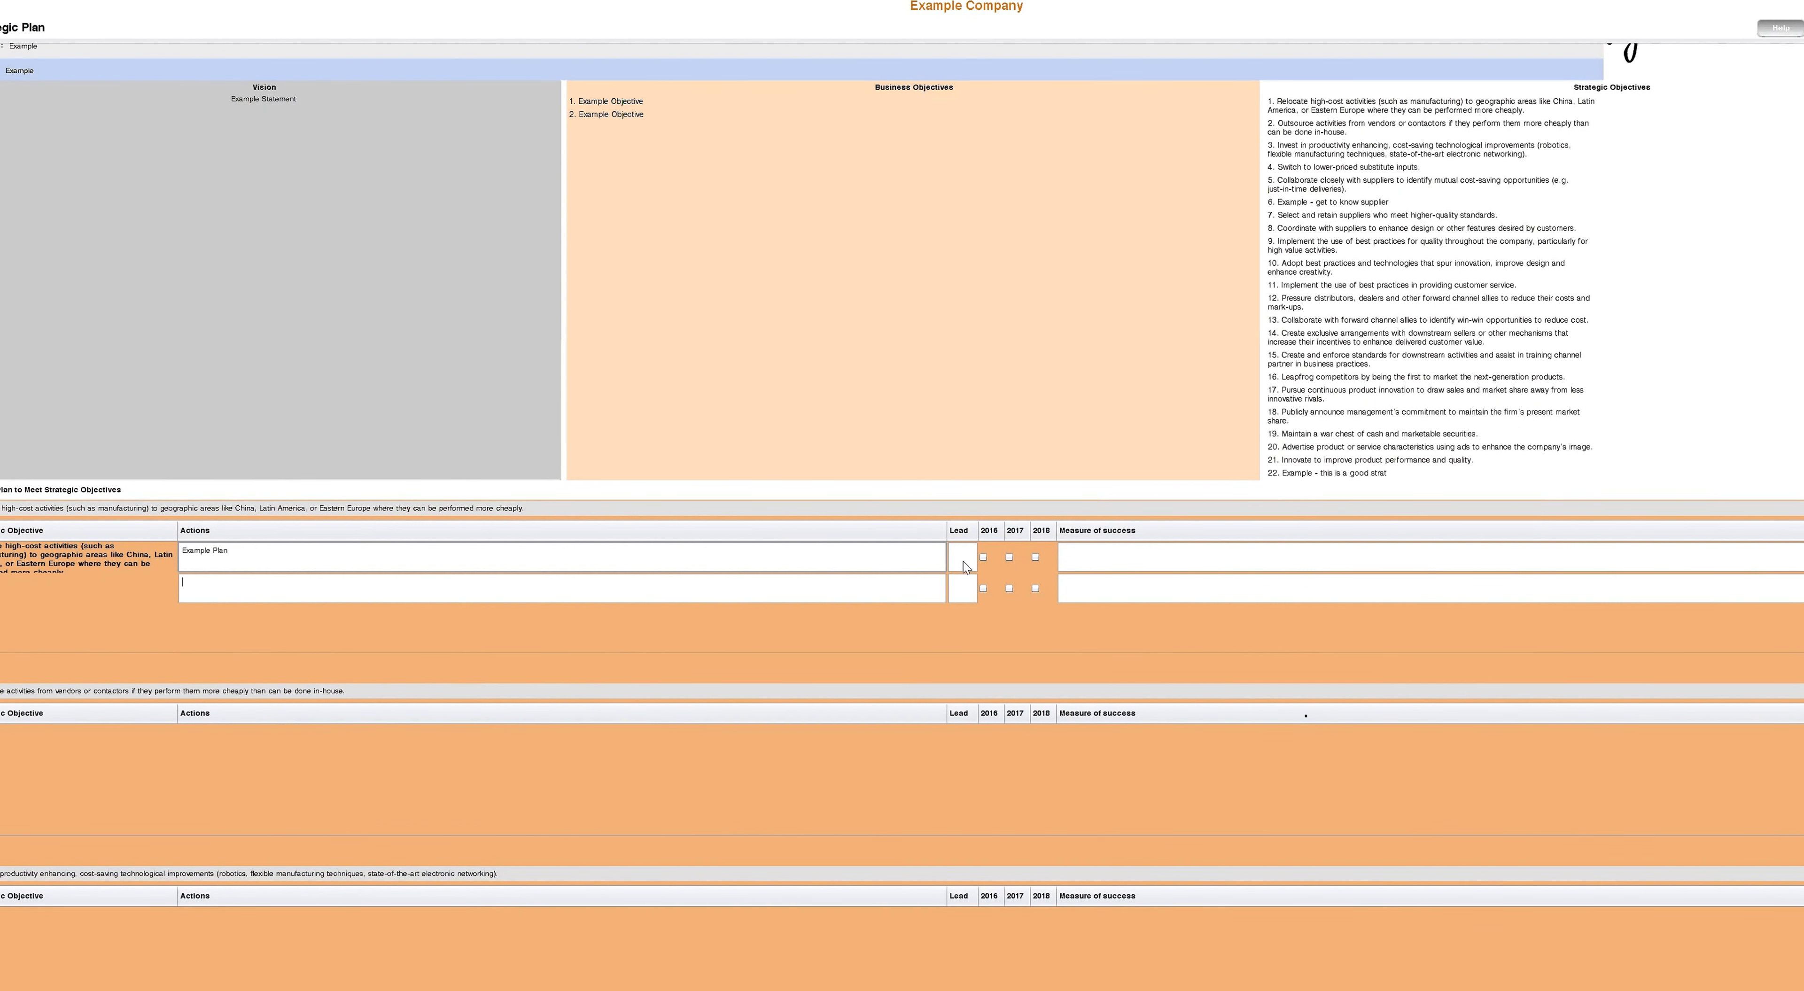
left_click(963, 560)
type("JM")
left_click(984, 557)
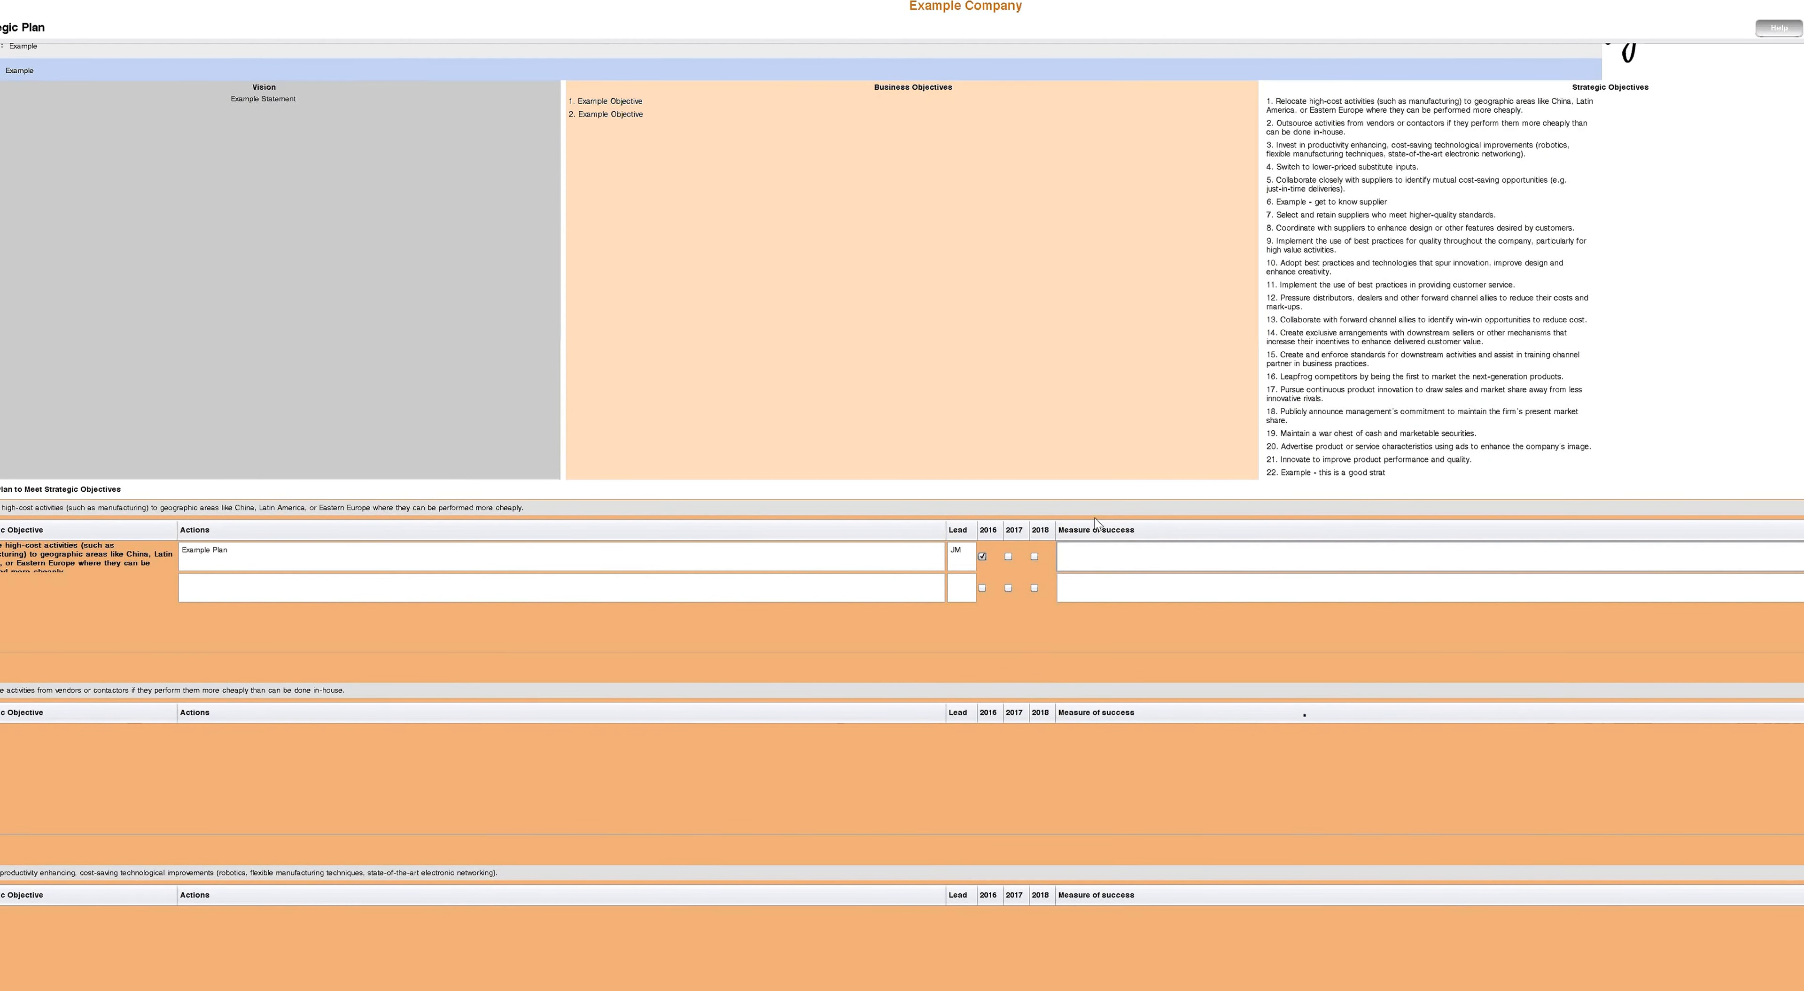
type("How well did it work?")
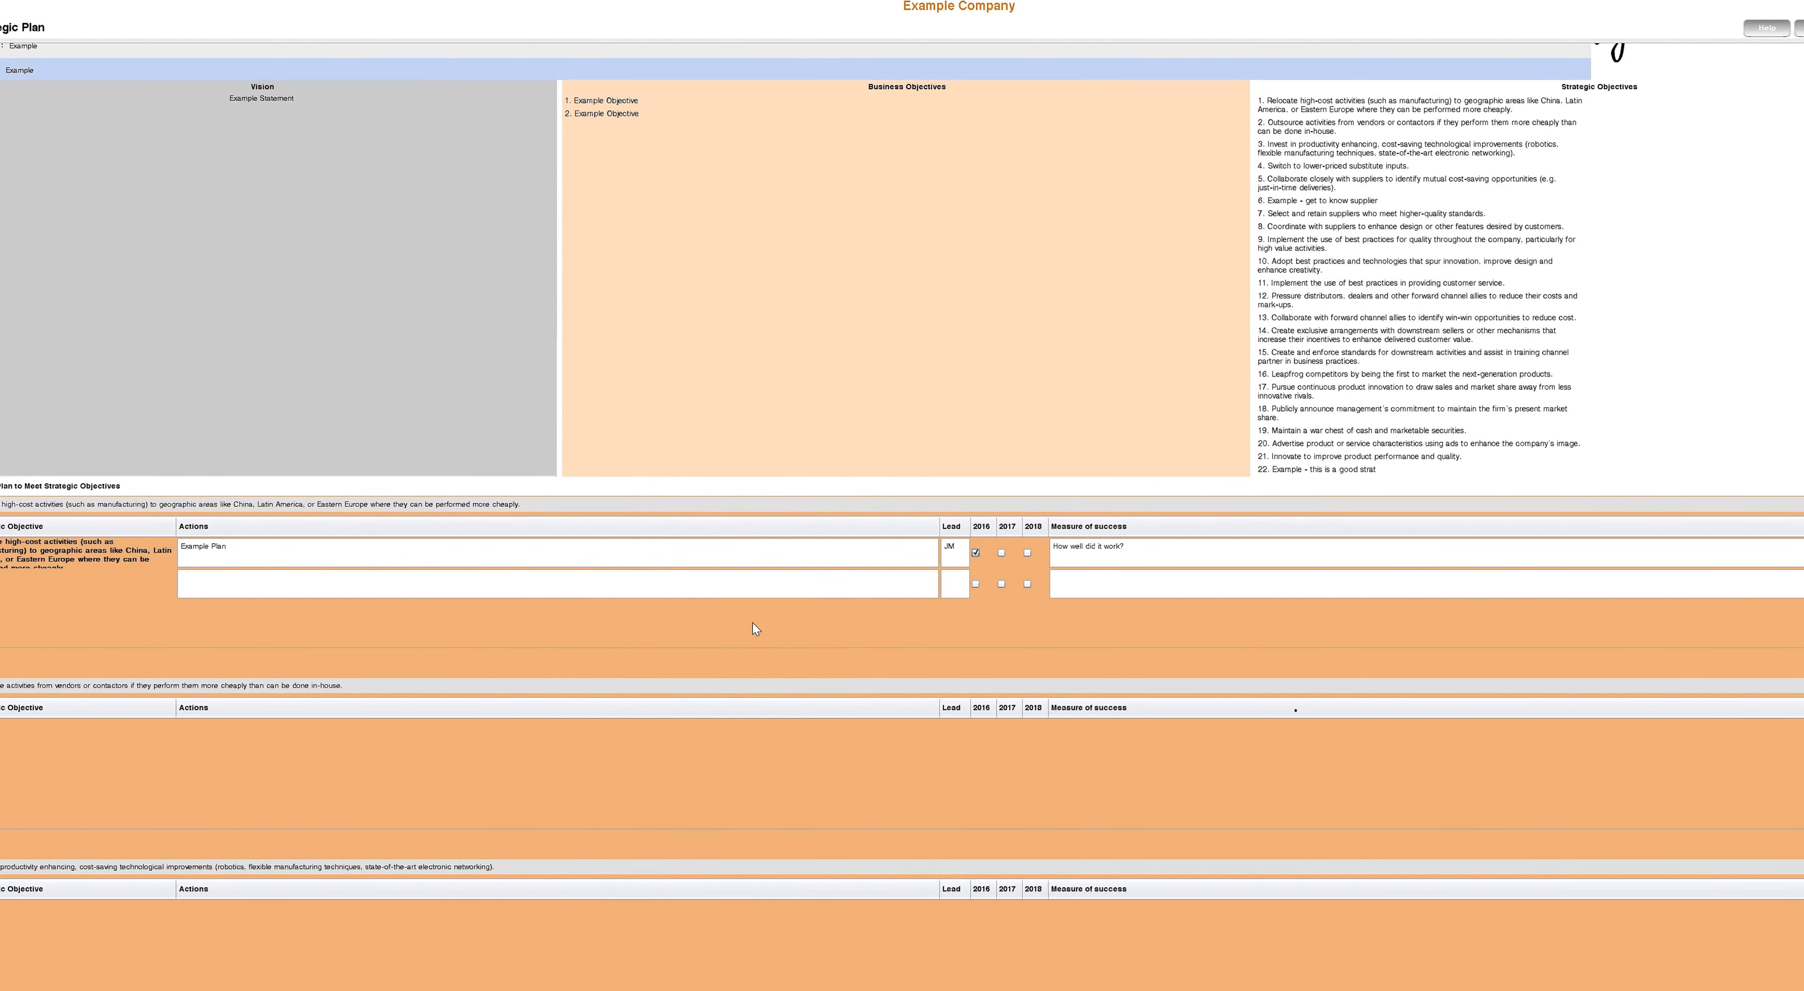
Fill in the second action as "Example Plan 2" with year 2018 and the success measure "Did it make us money?".
left_click(281, 583)
type("Ex")
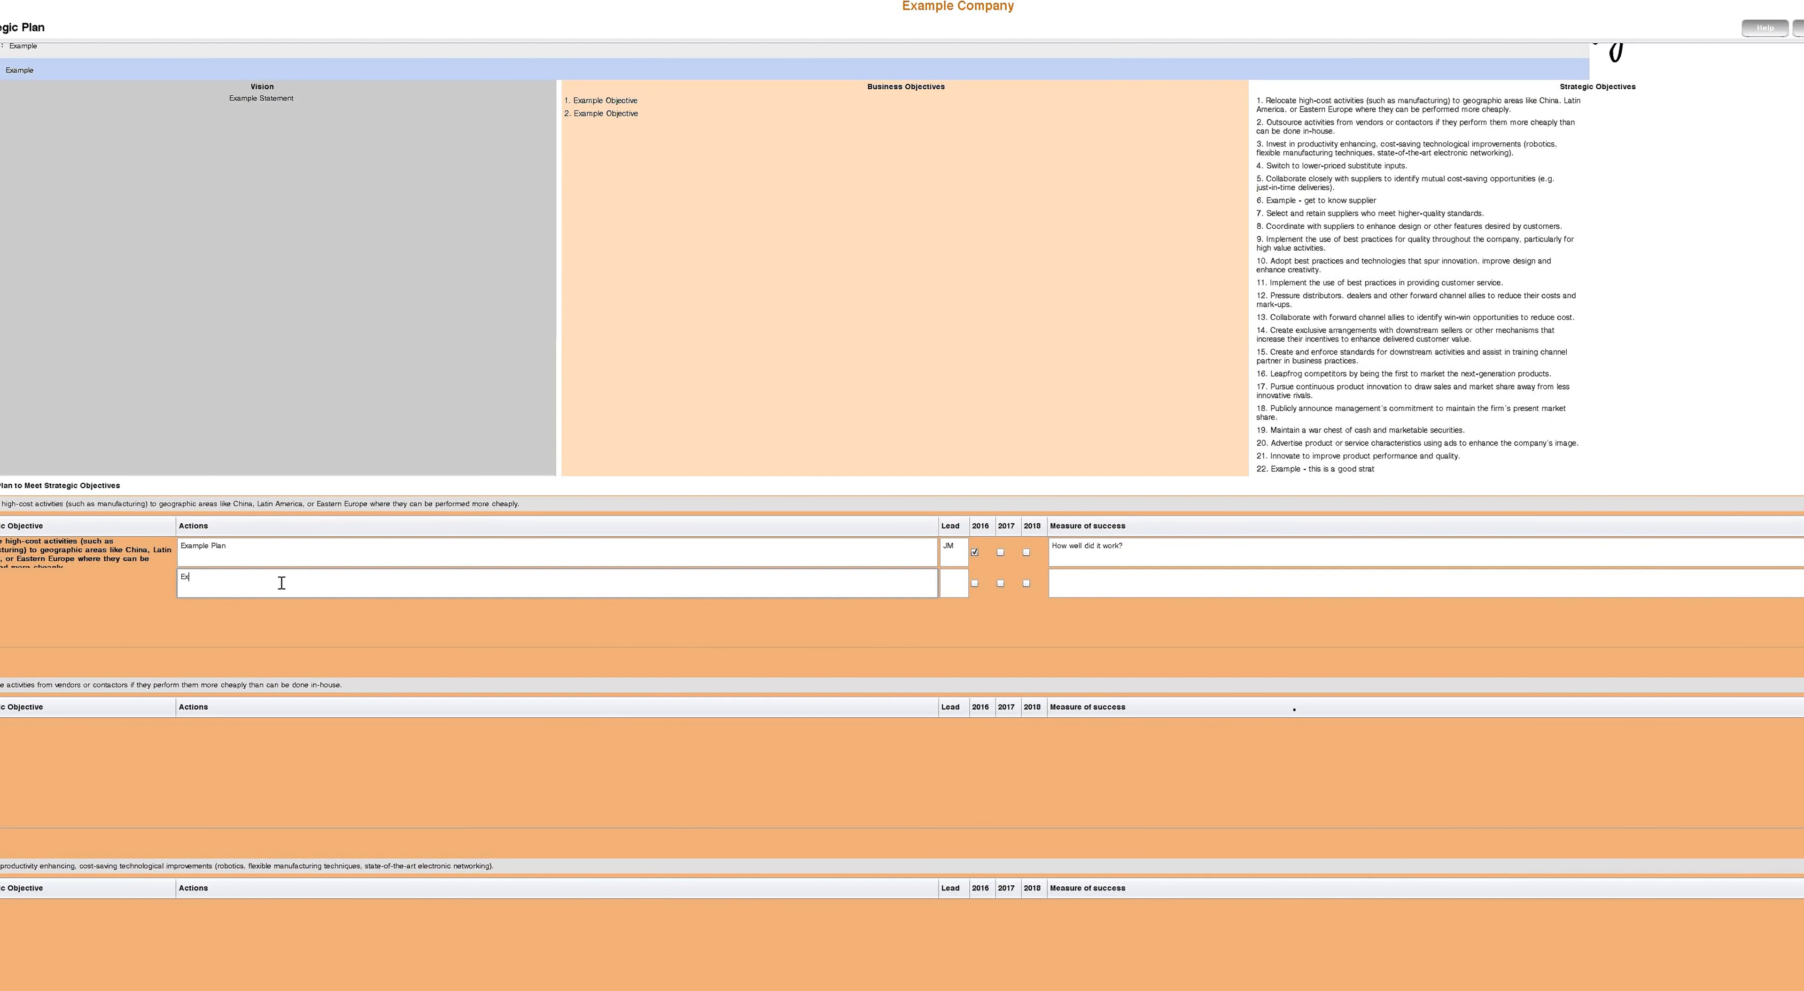
type("ample Plan 2")
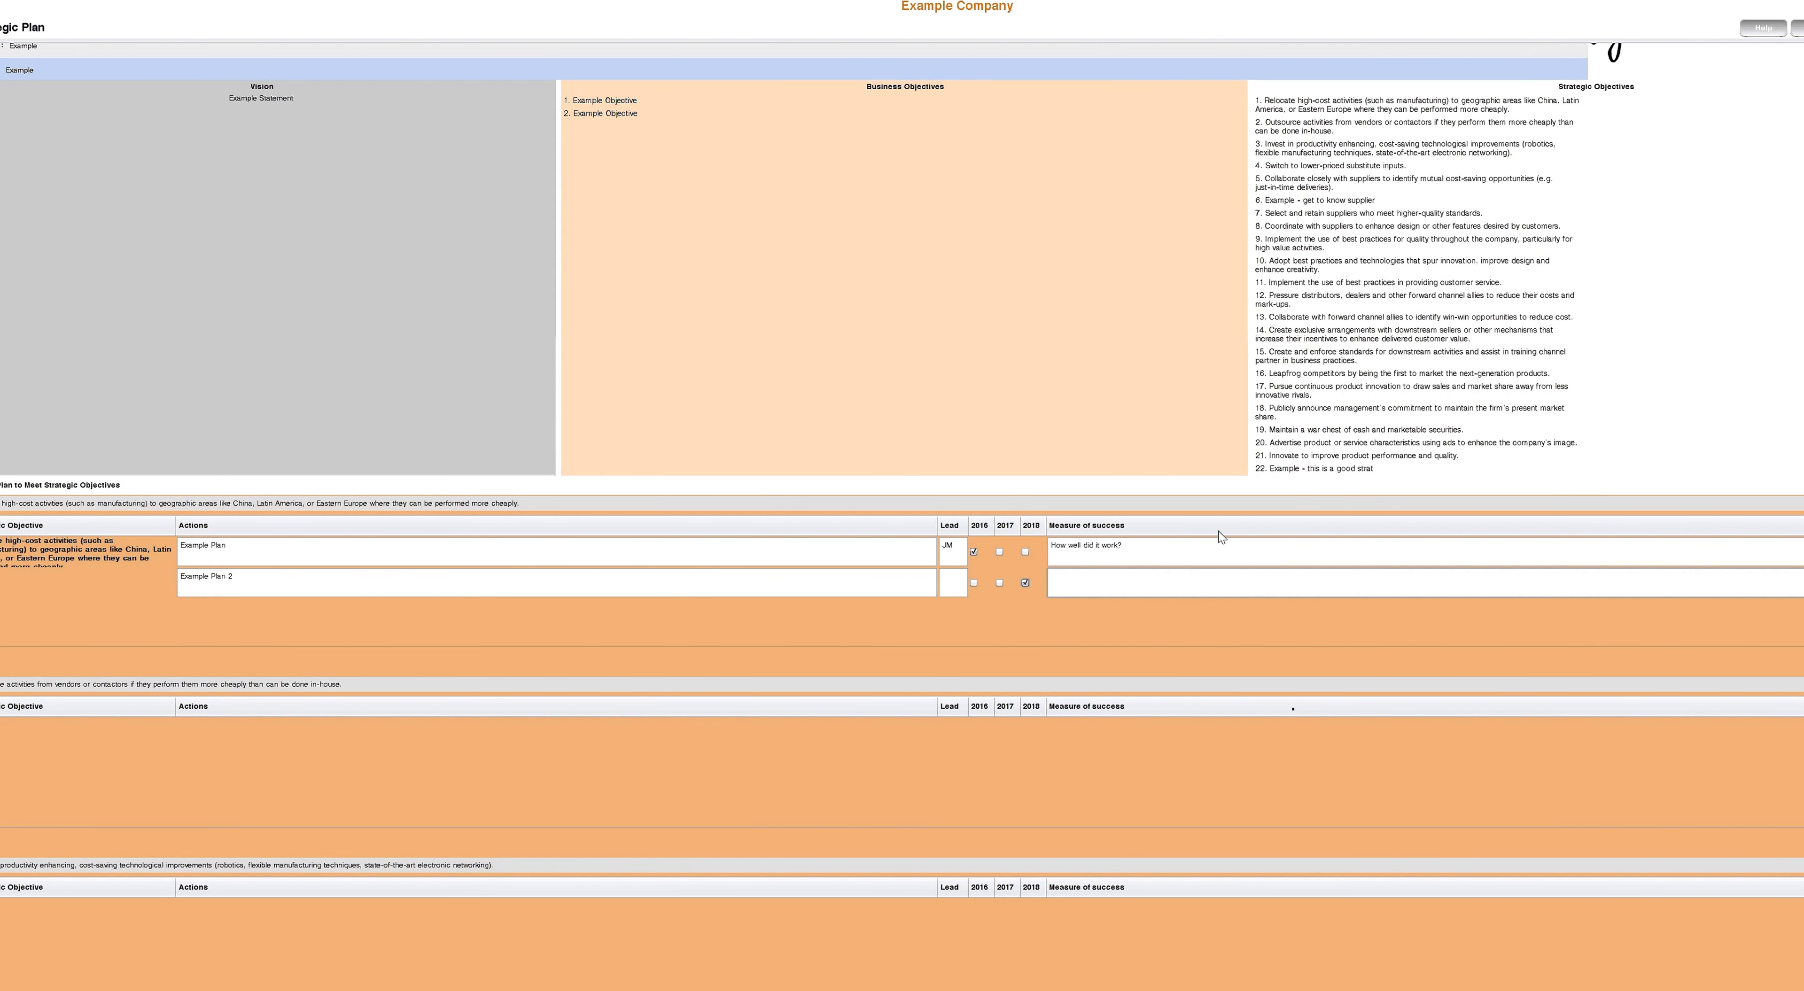
type("d")
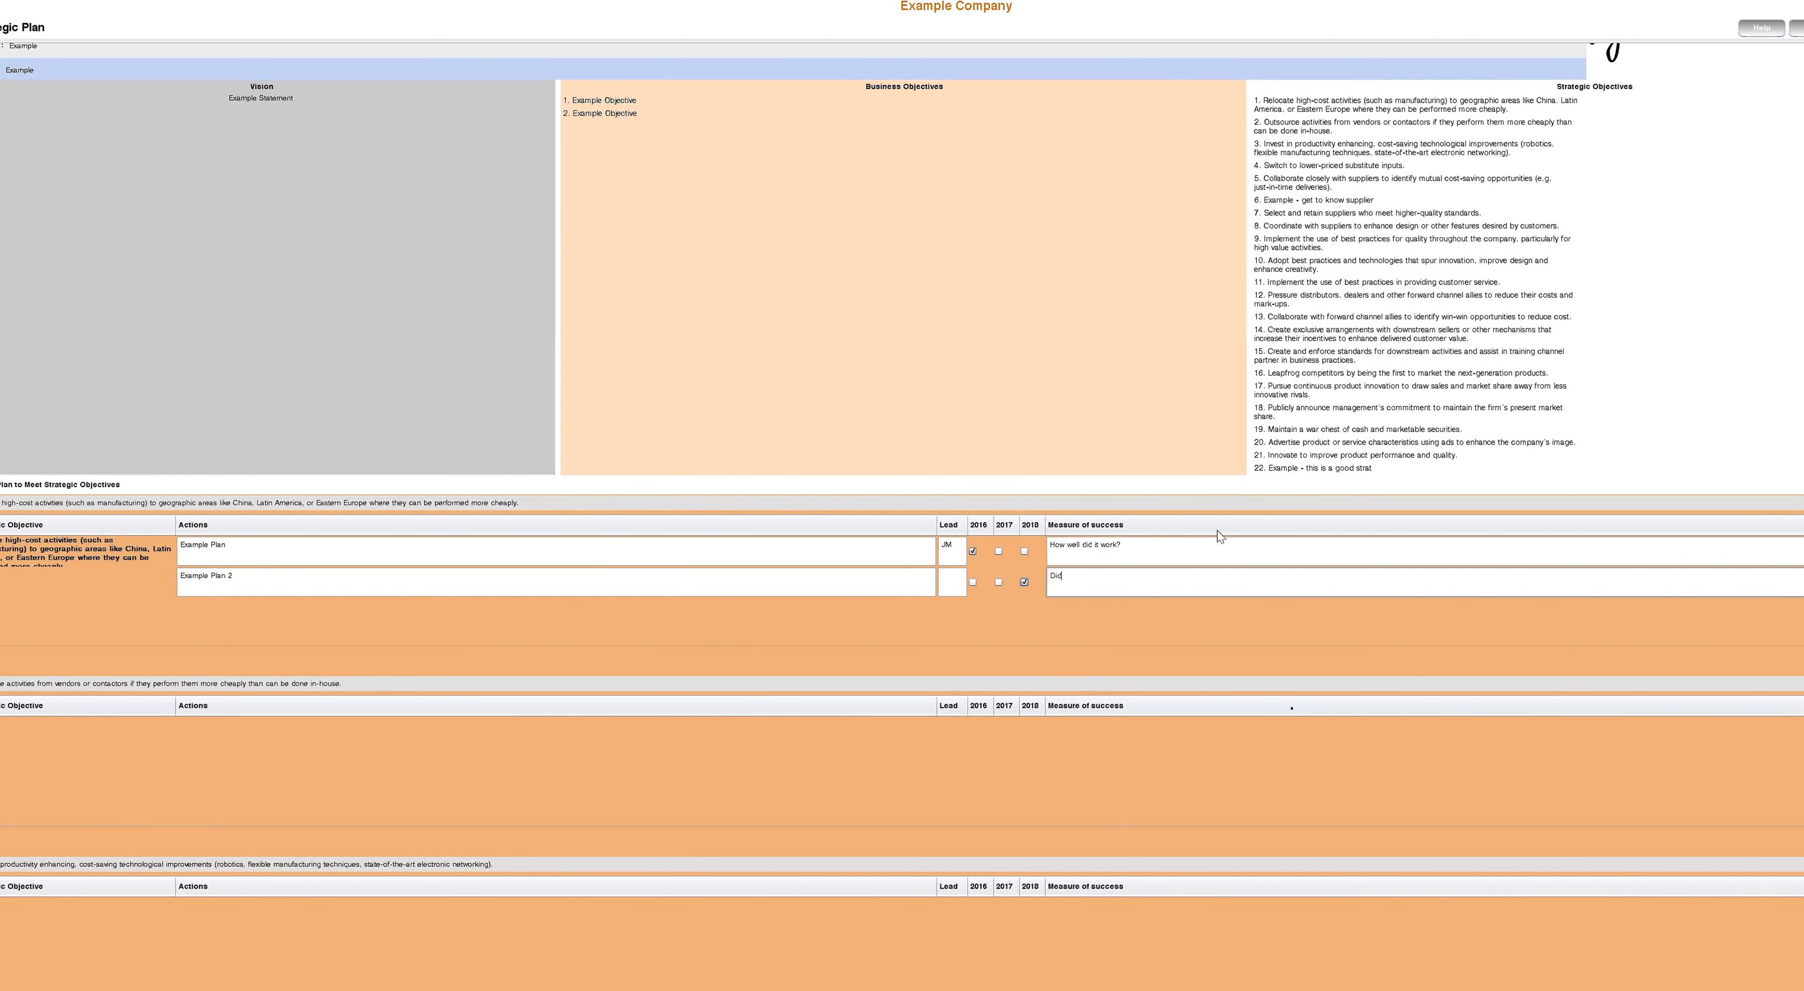
type("id it make us money?")
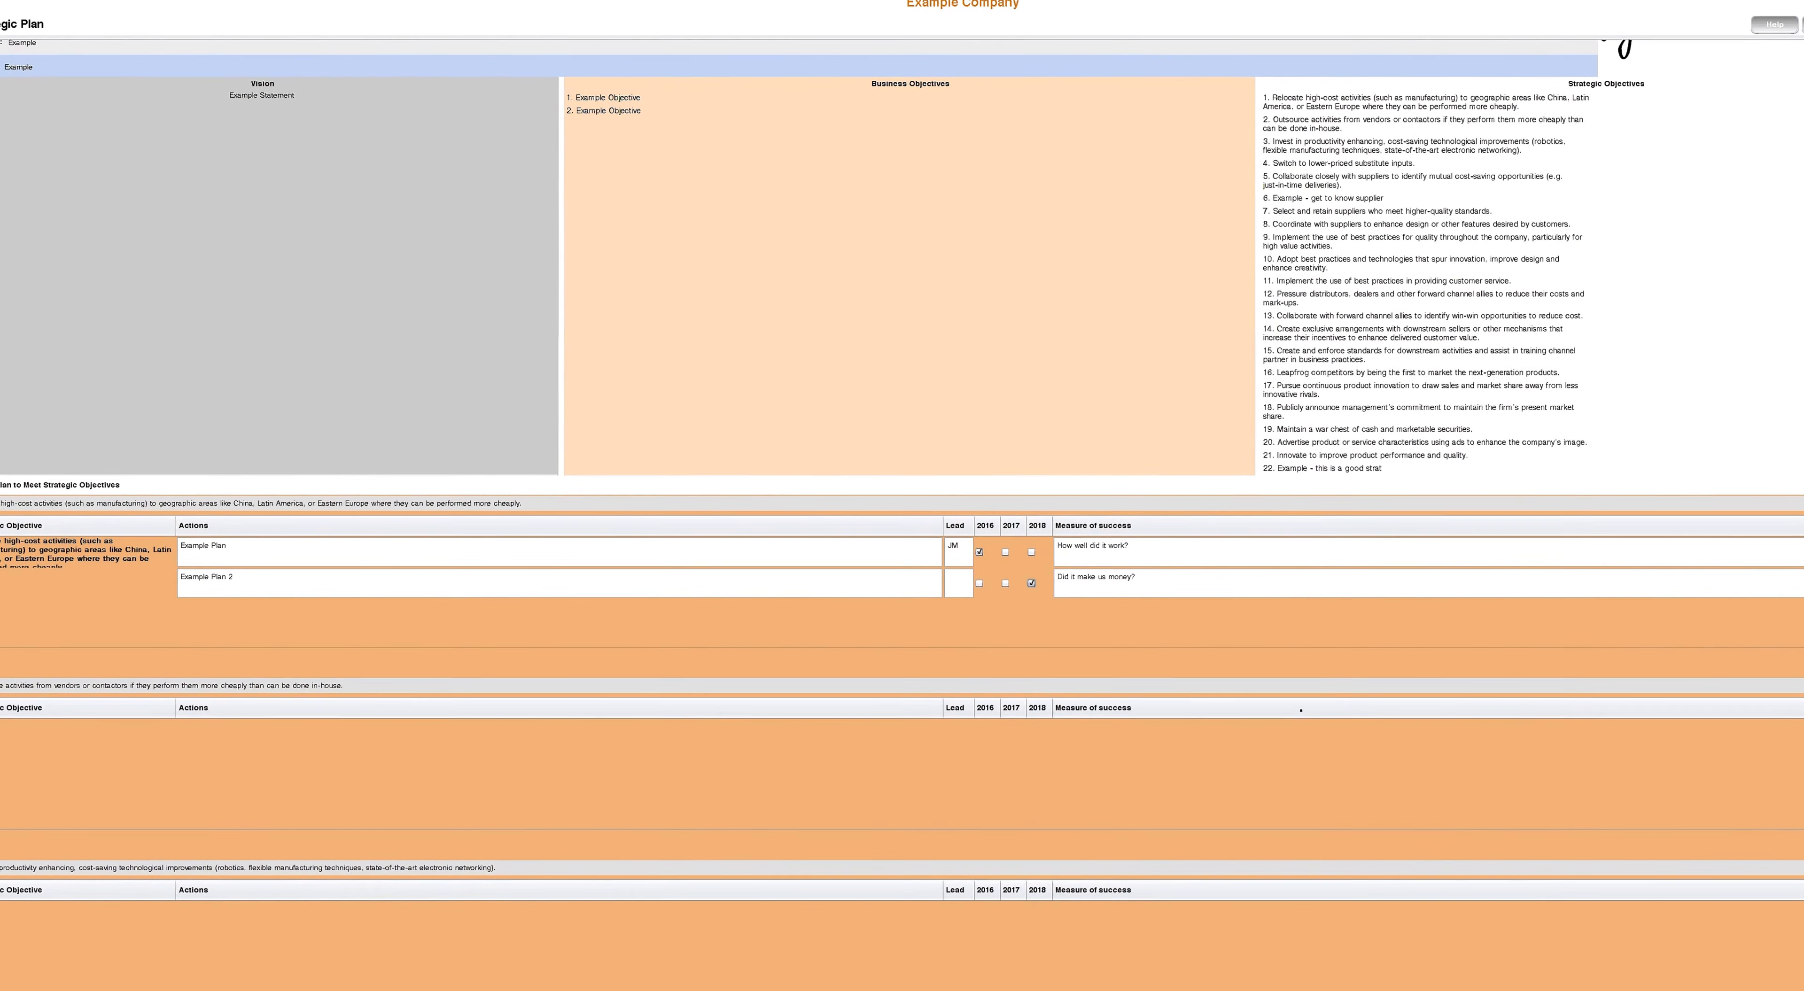
Add a blank action row under the strategic objective on outsourcing activities, and delete that row again.
scroll(1004, 695, "down", 5)
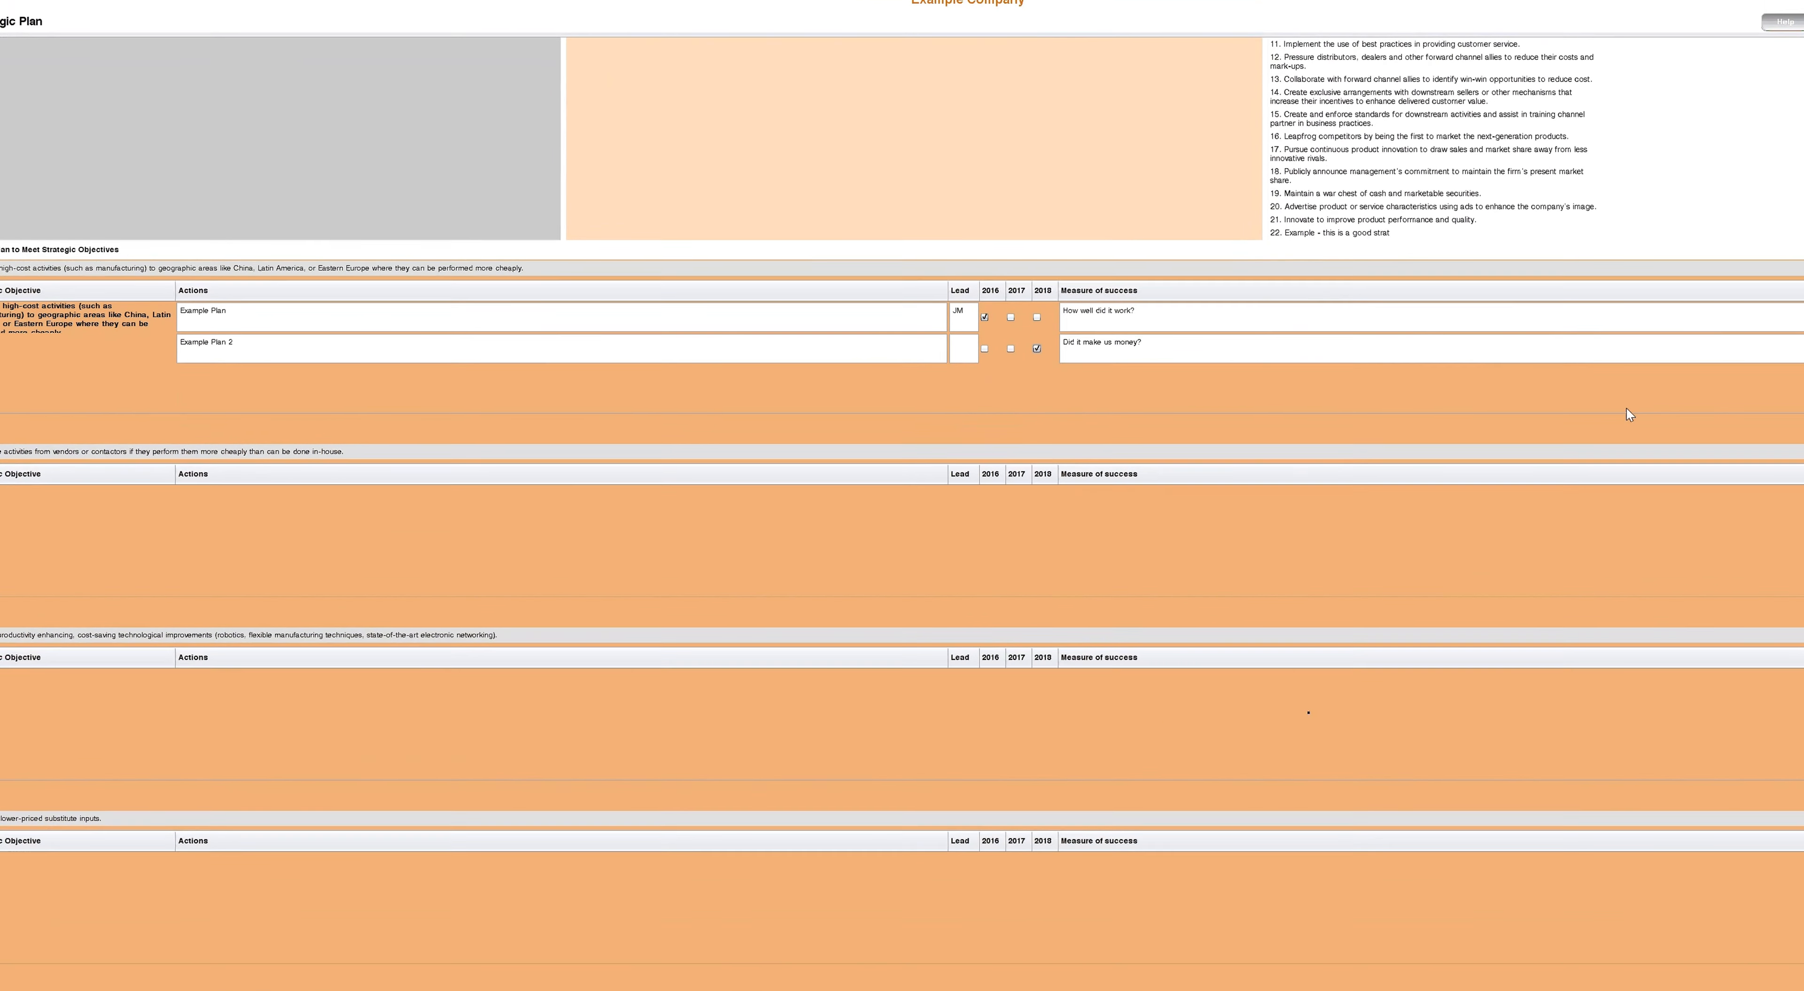
left_click(1799, 610)
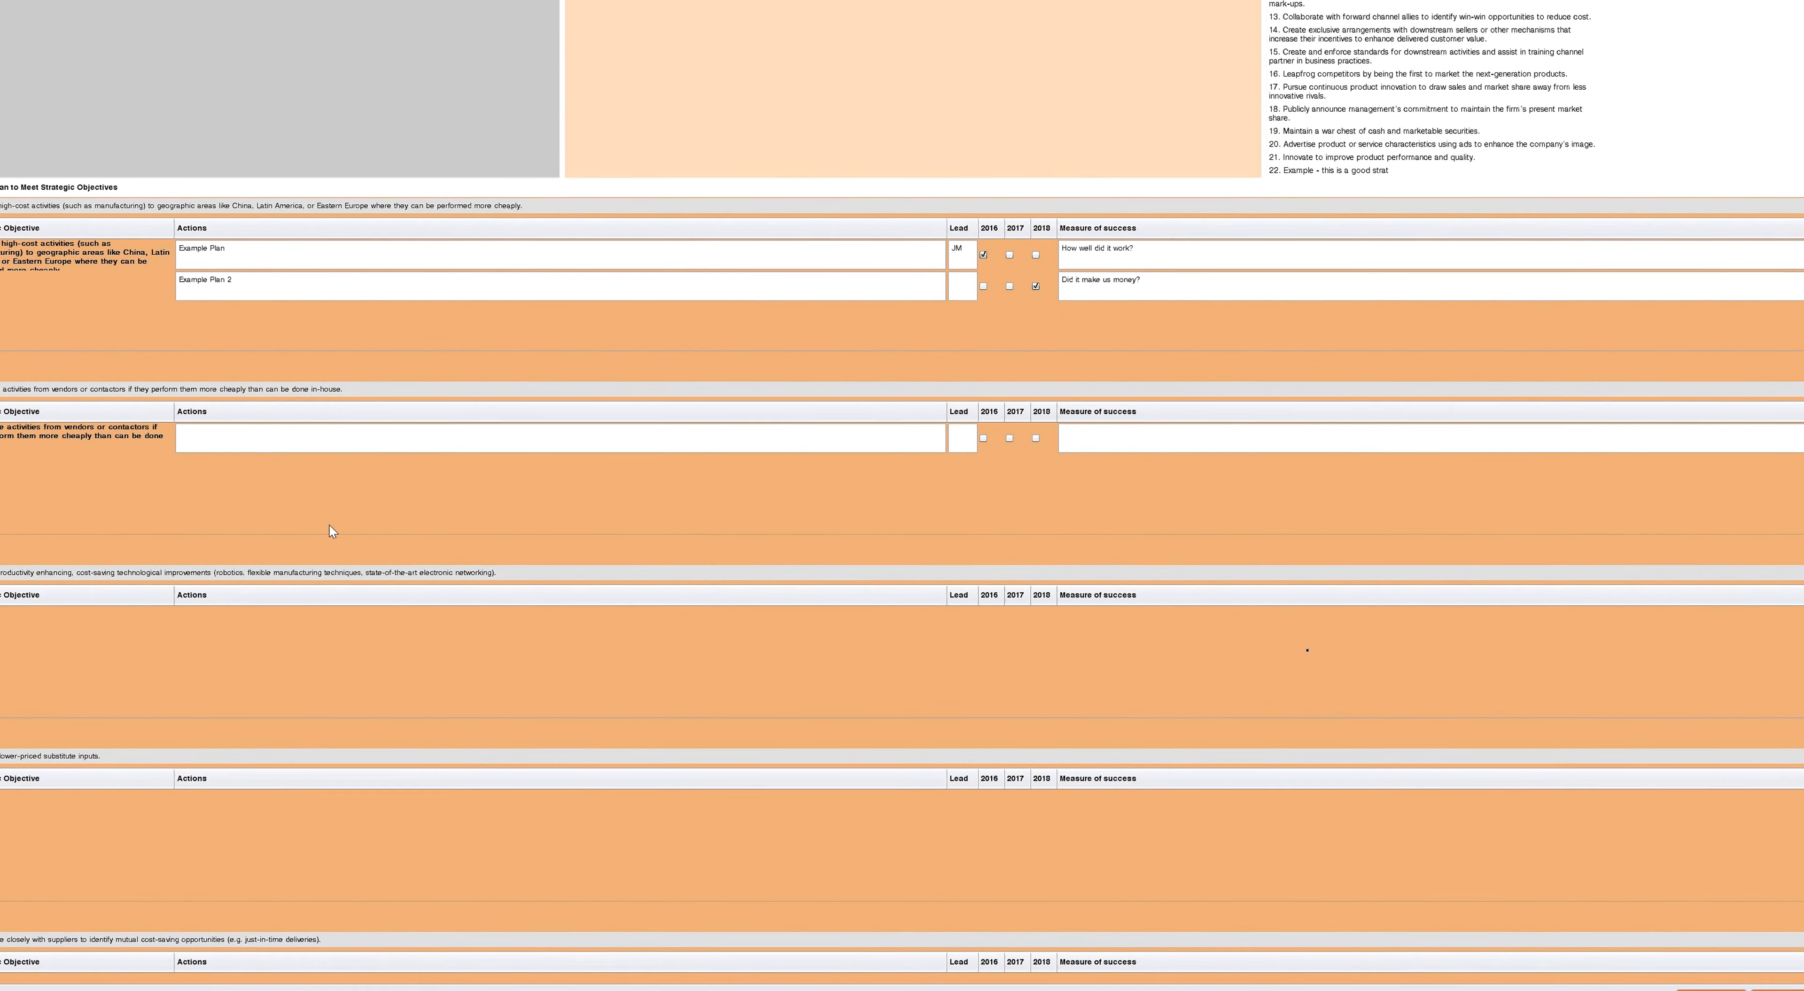
left_click(1799, 549)
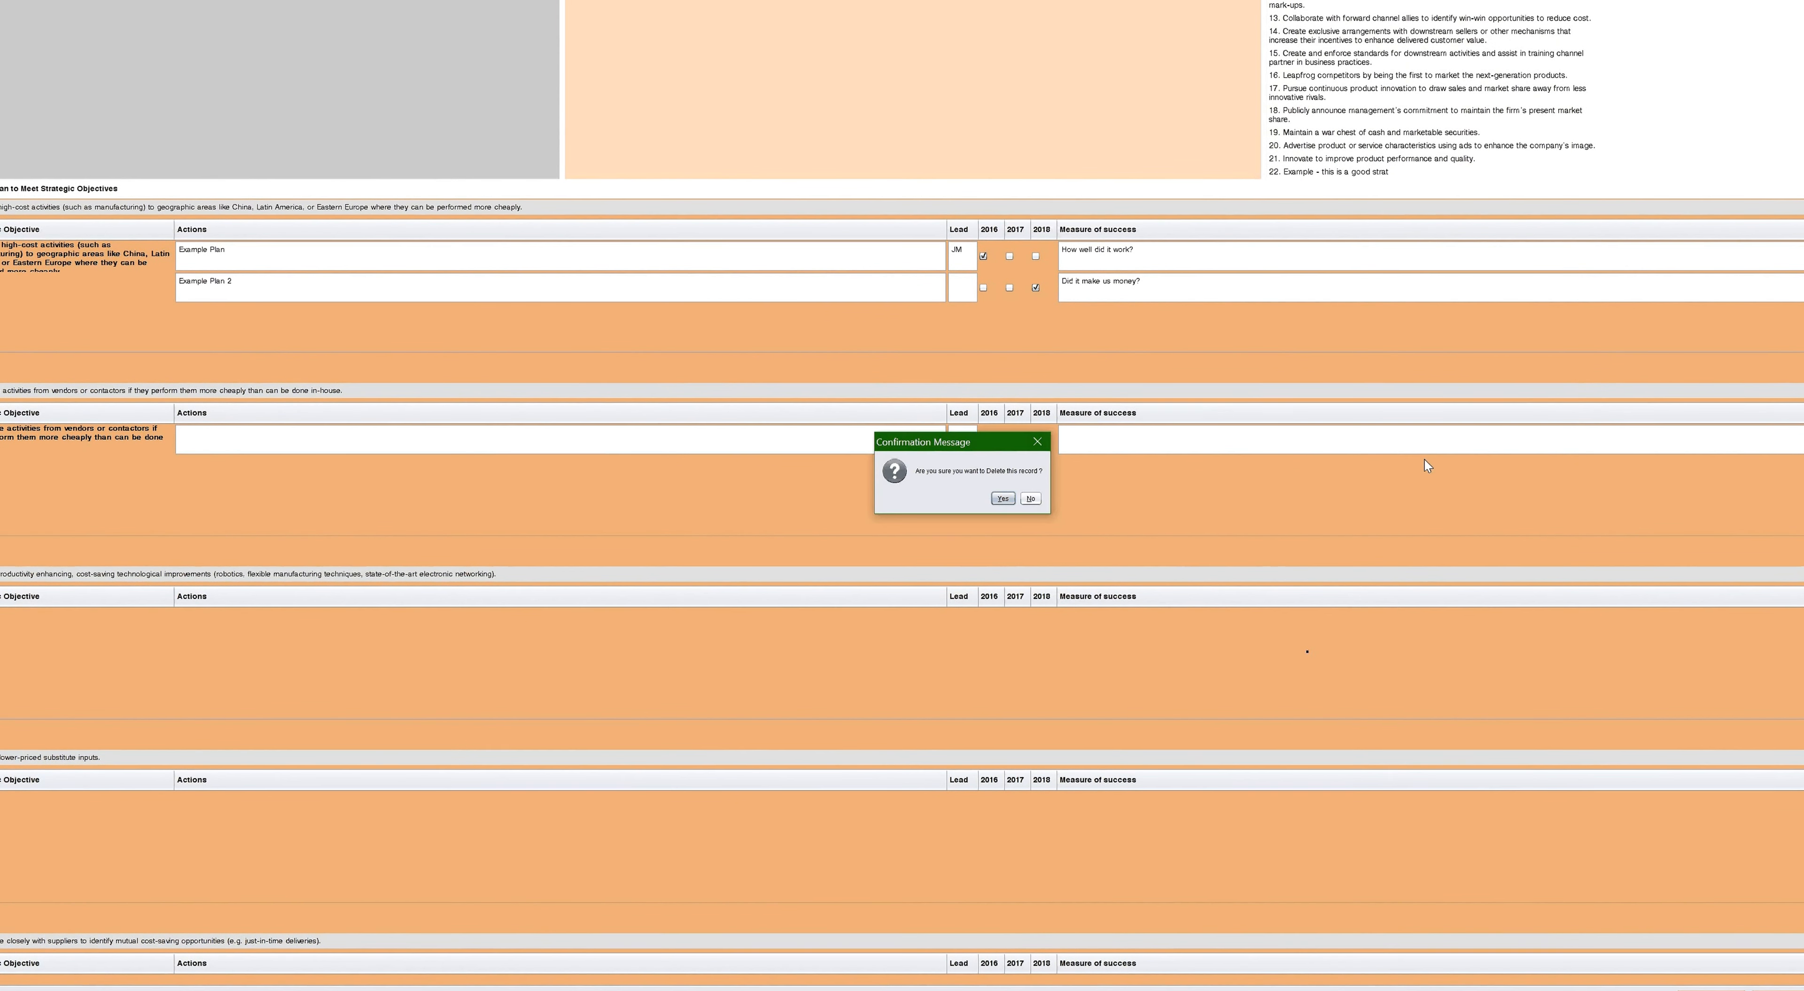
left_click(1002, 497)
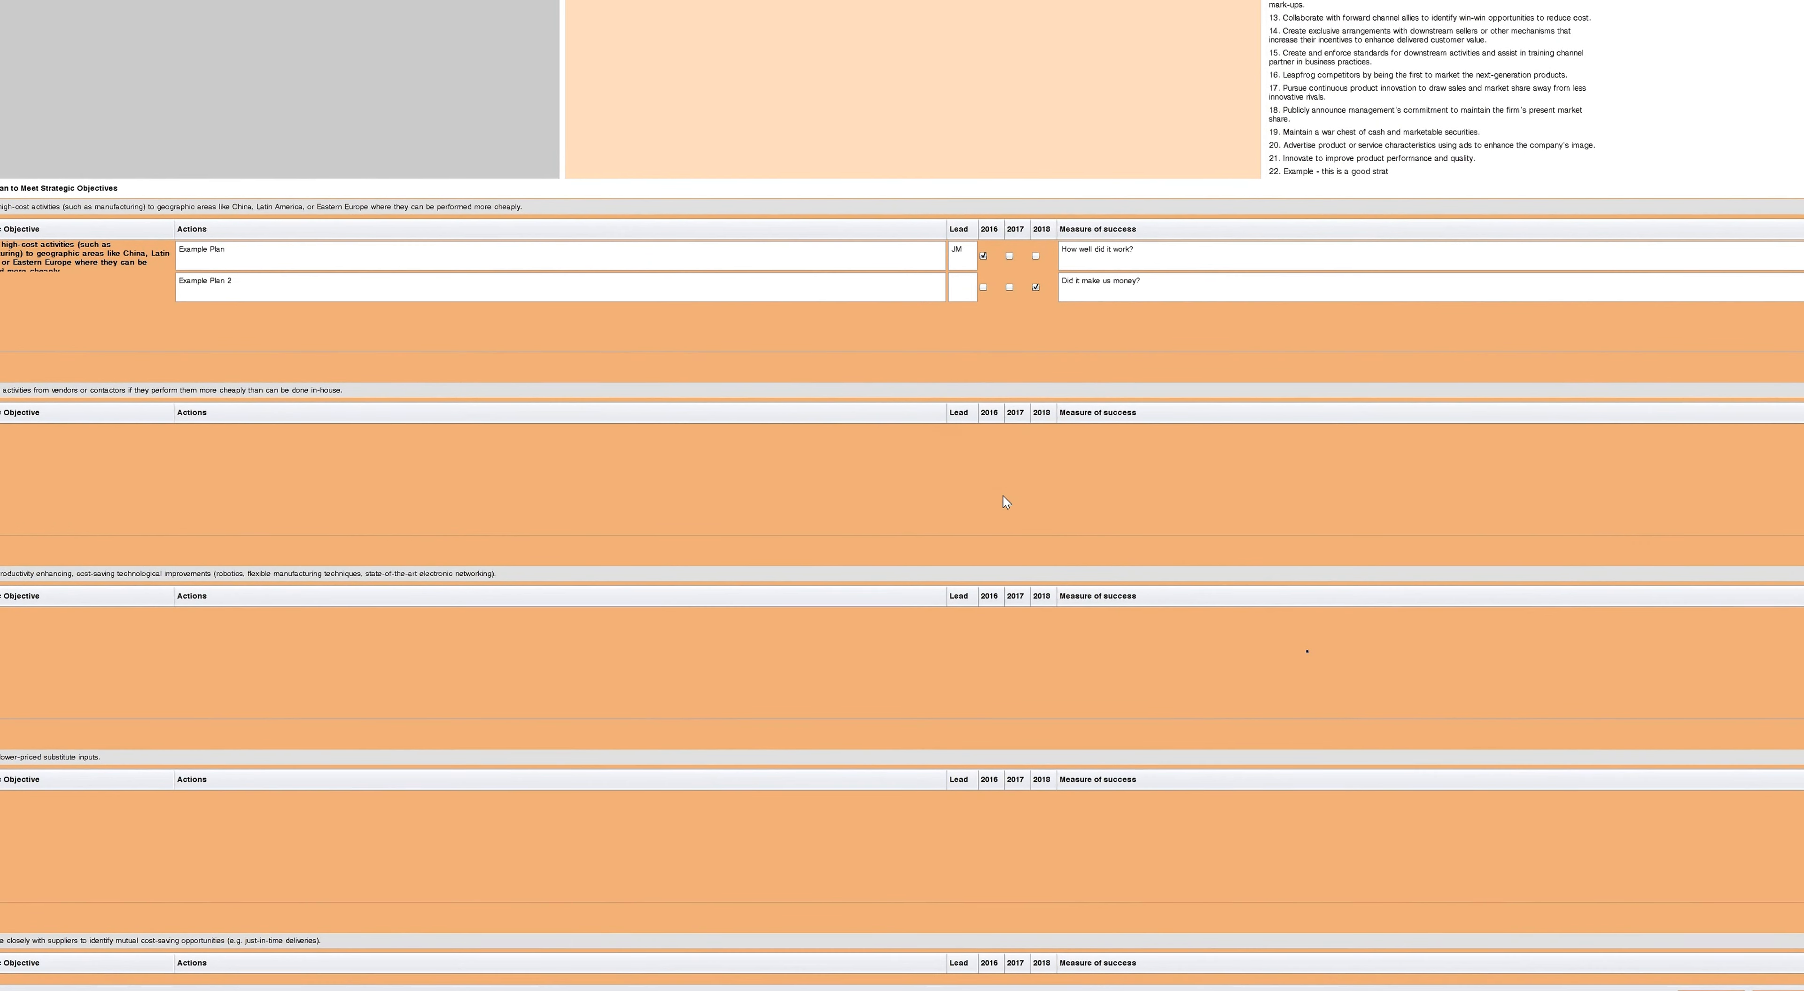
Look through the action plan tables for the remaining strategic objectives in the Strategic Plan.
scroll(1116, 592, "down", 5)
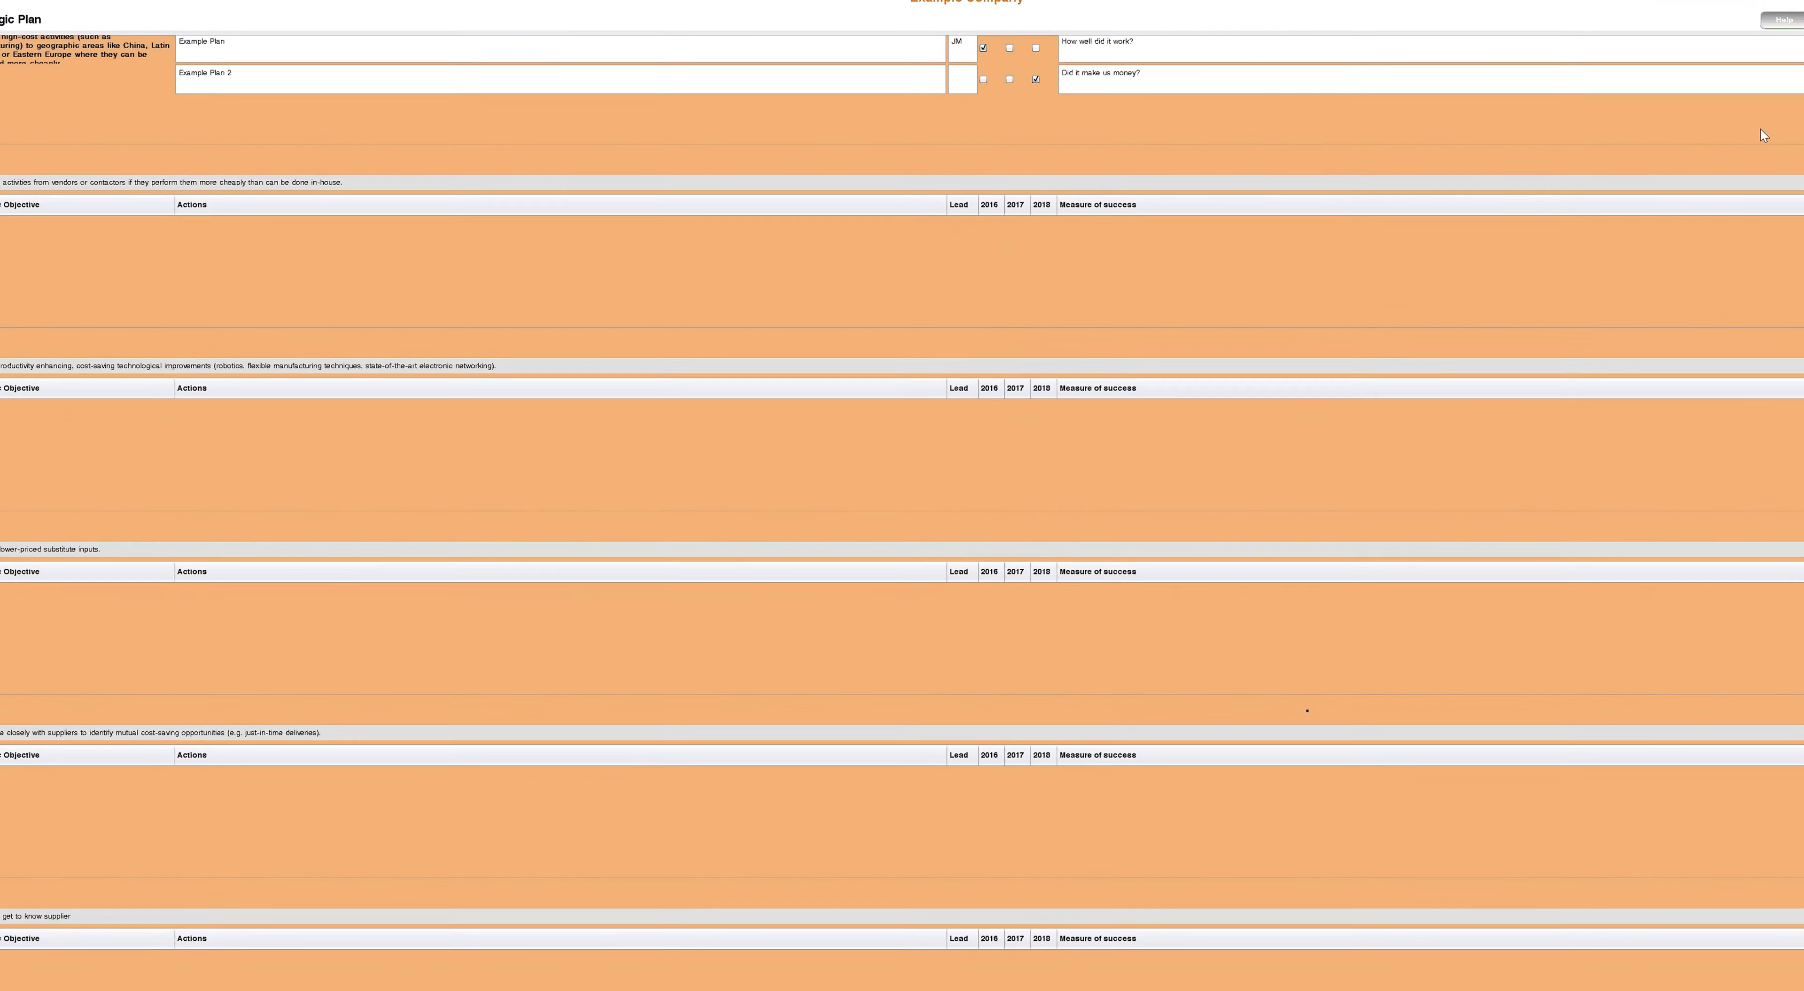
scroll(1629, 492, "down", 10)
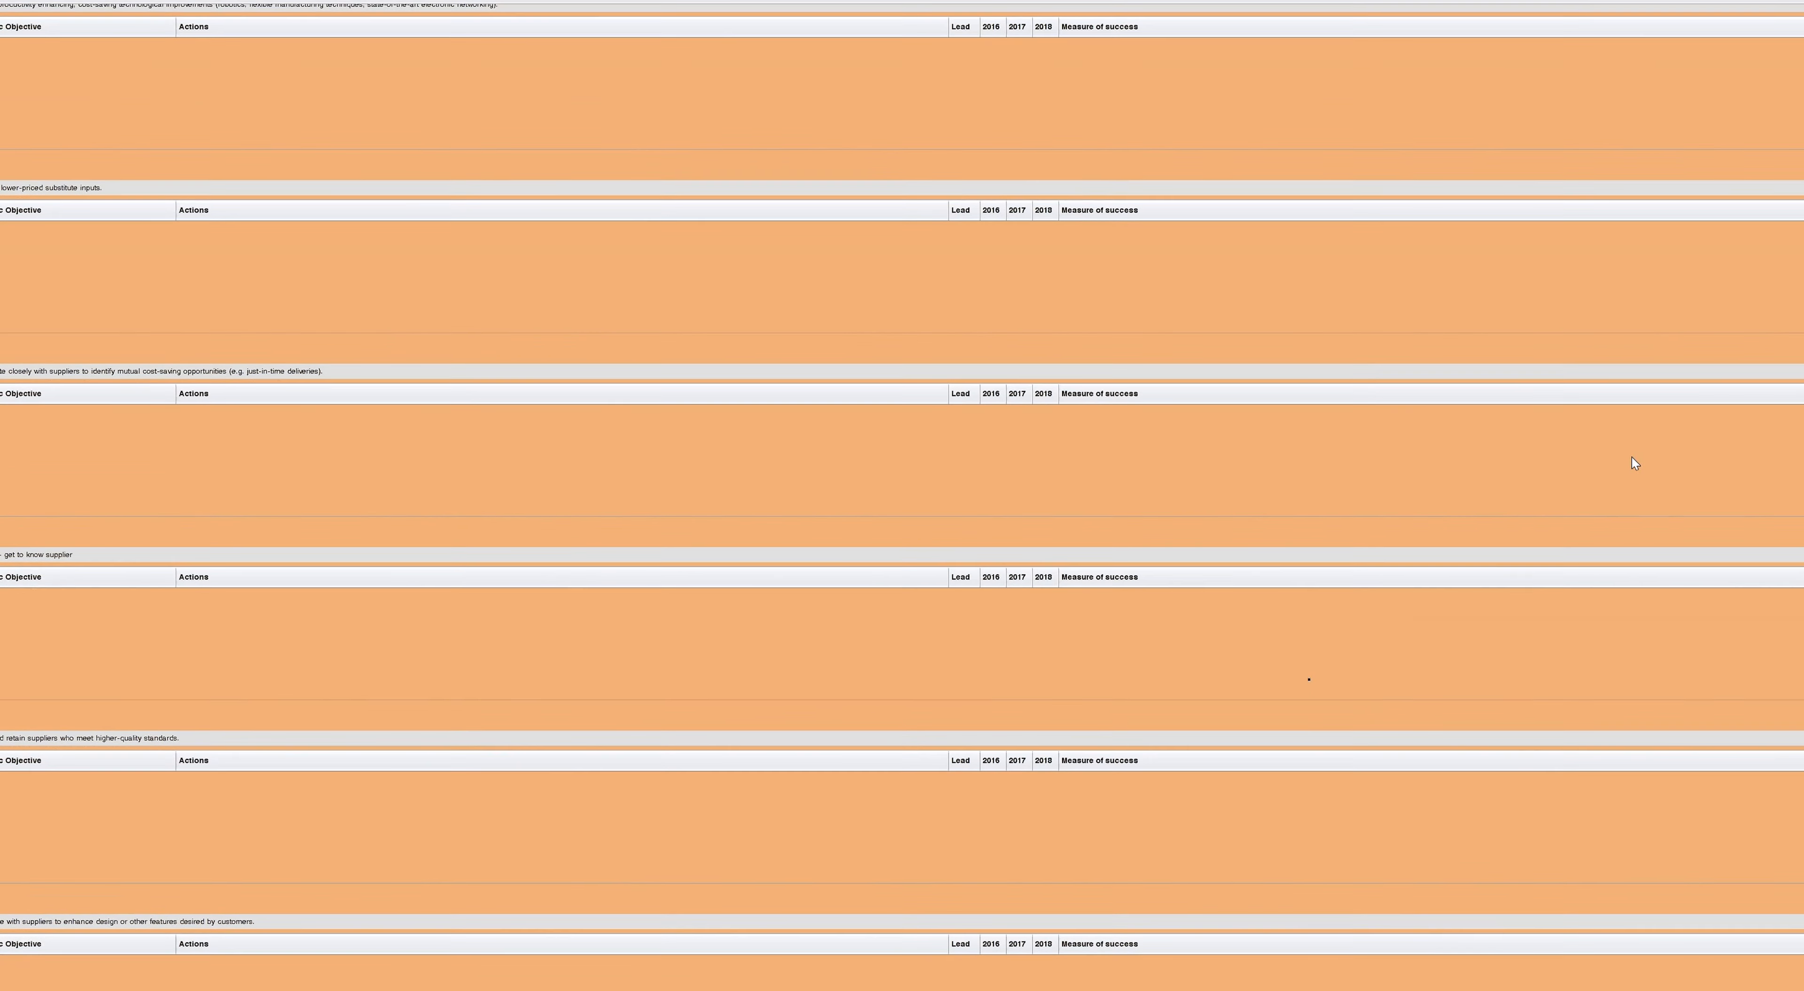
scroll(1625, 485, "down", 10)
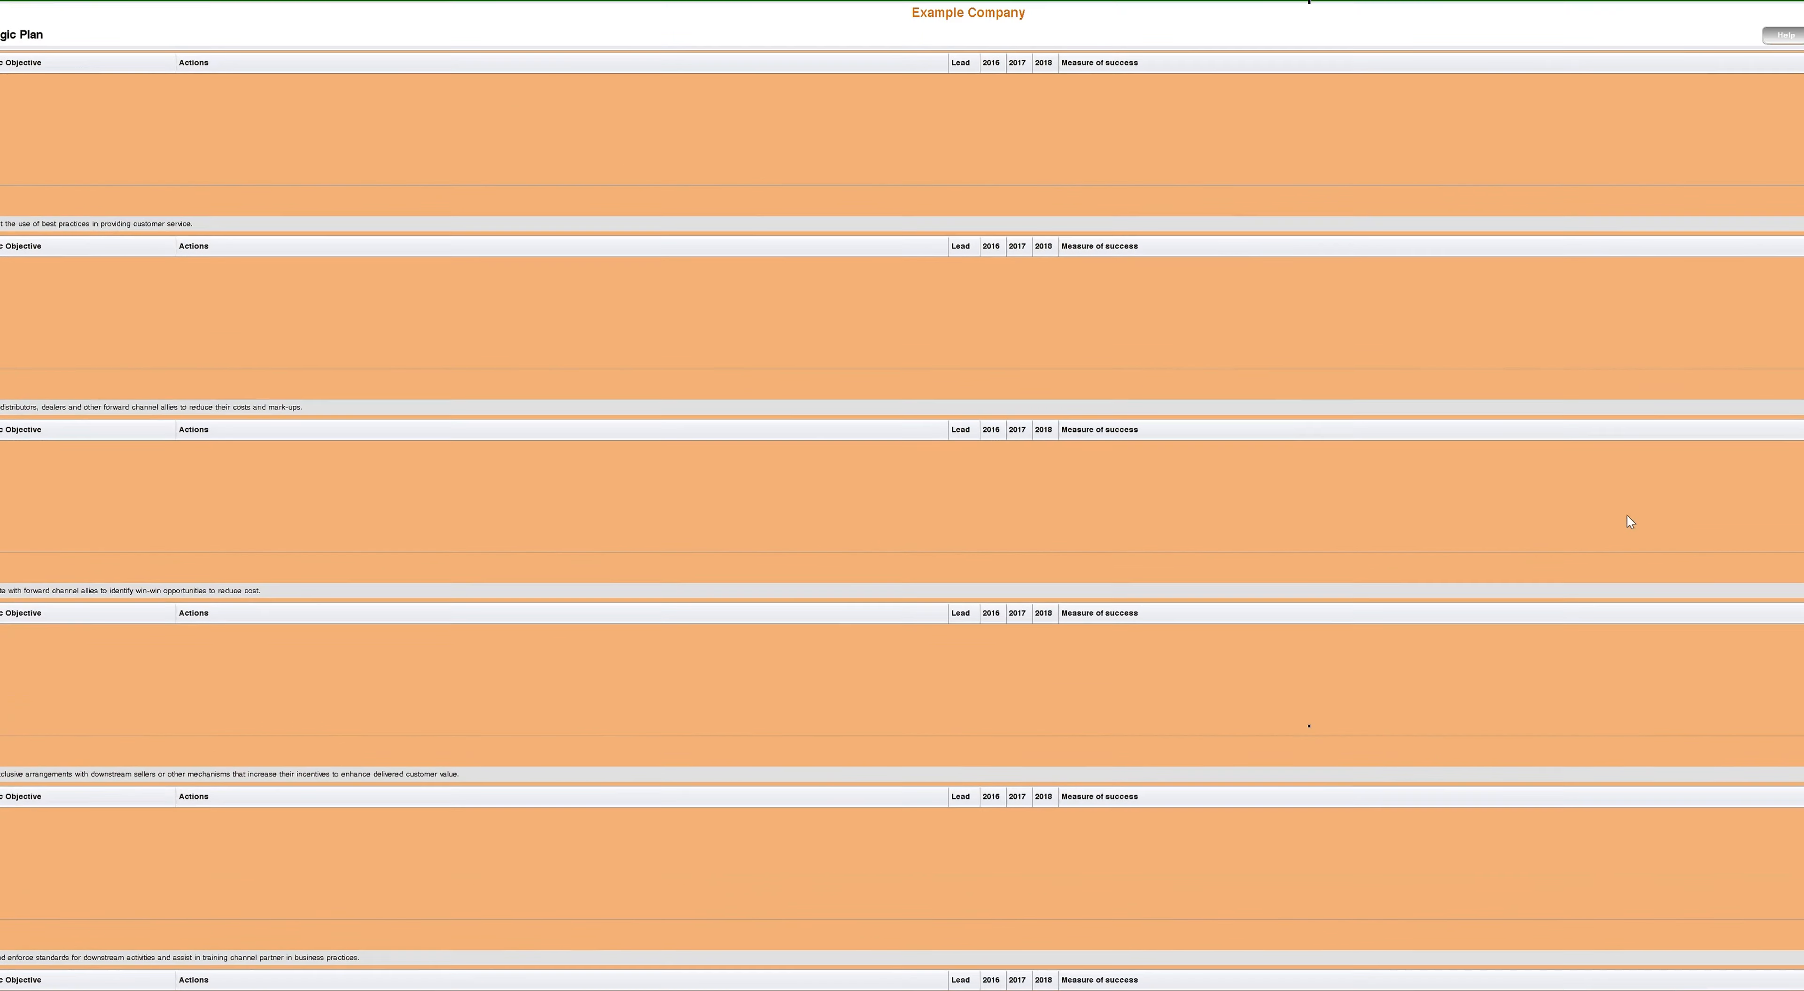
scroll(1626, 479, "down", 10)
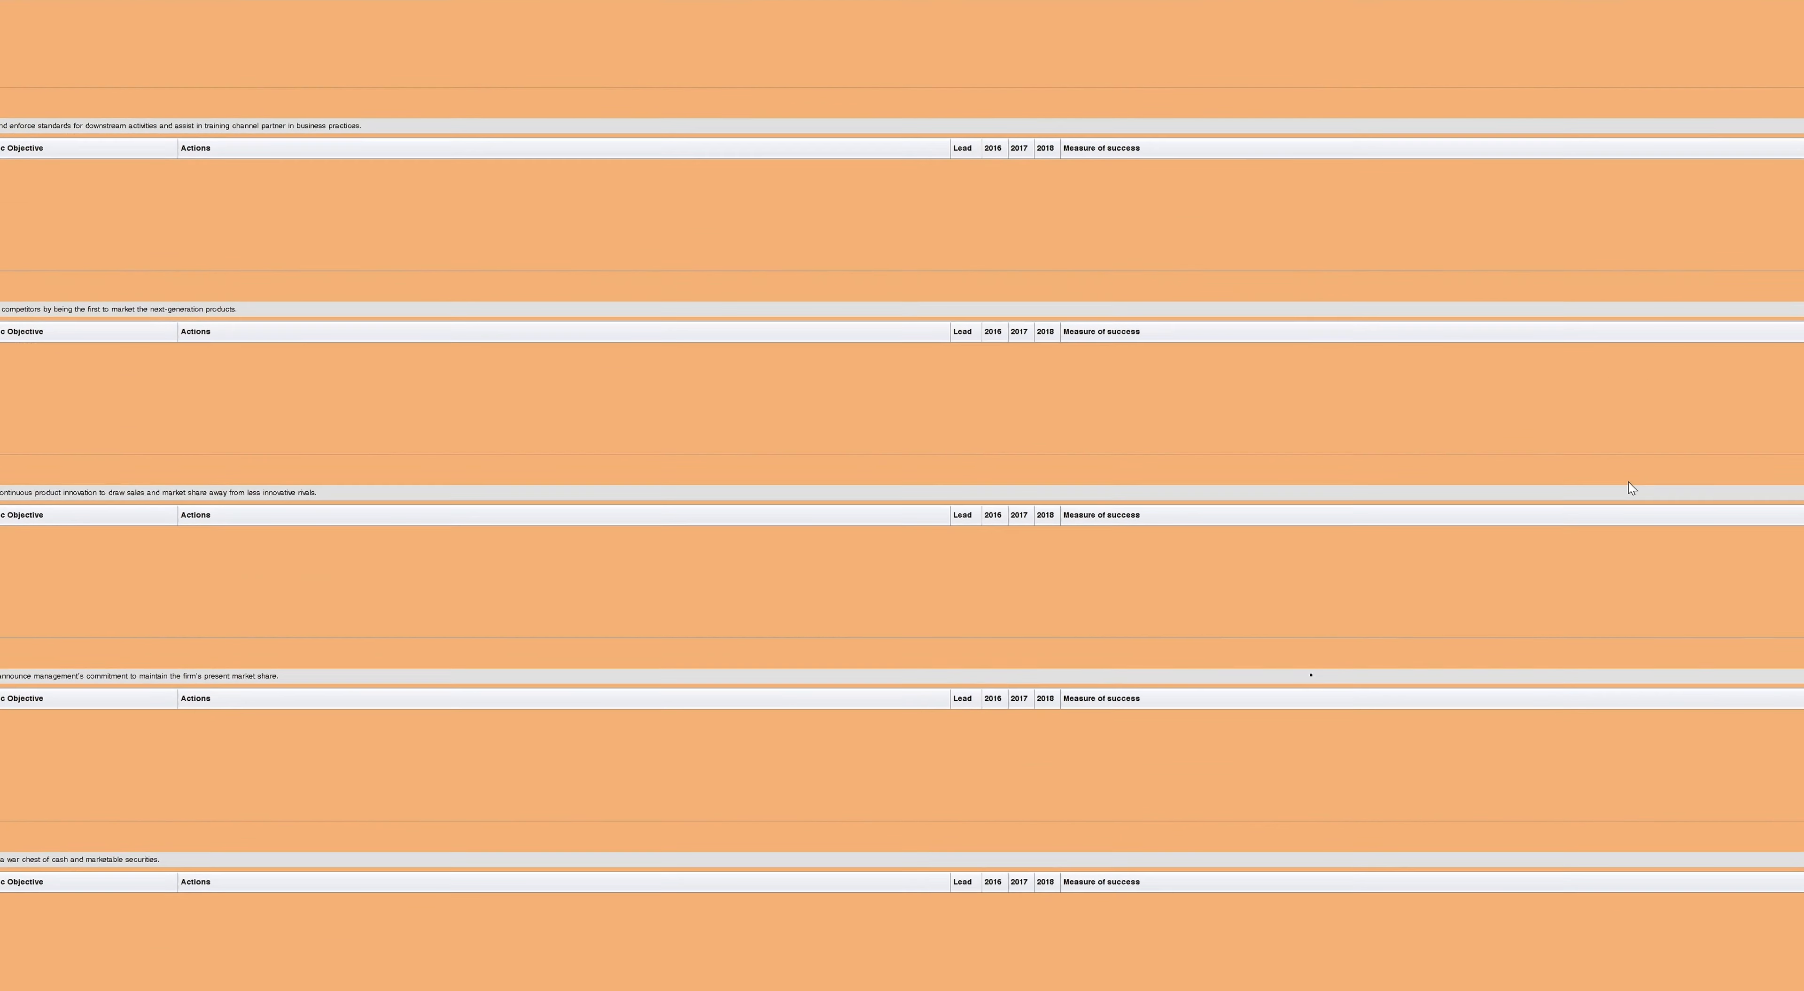
scroll(1630, 528, "down", 2)
scroll(1642, 522, "up", 5)
scroll(1647, 470, "up", 5)
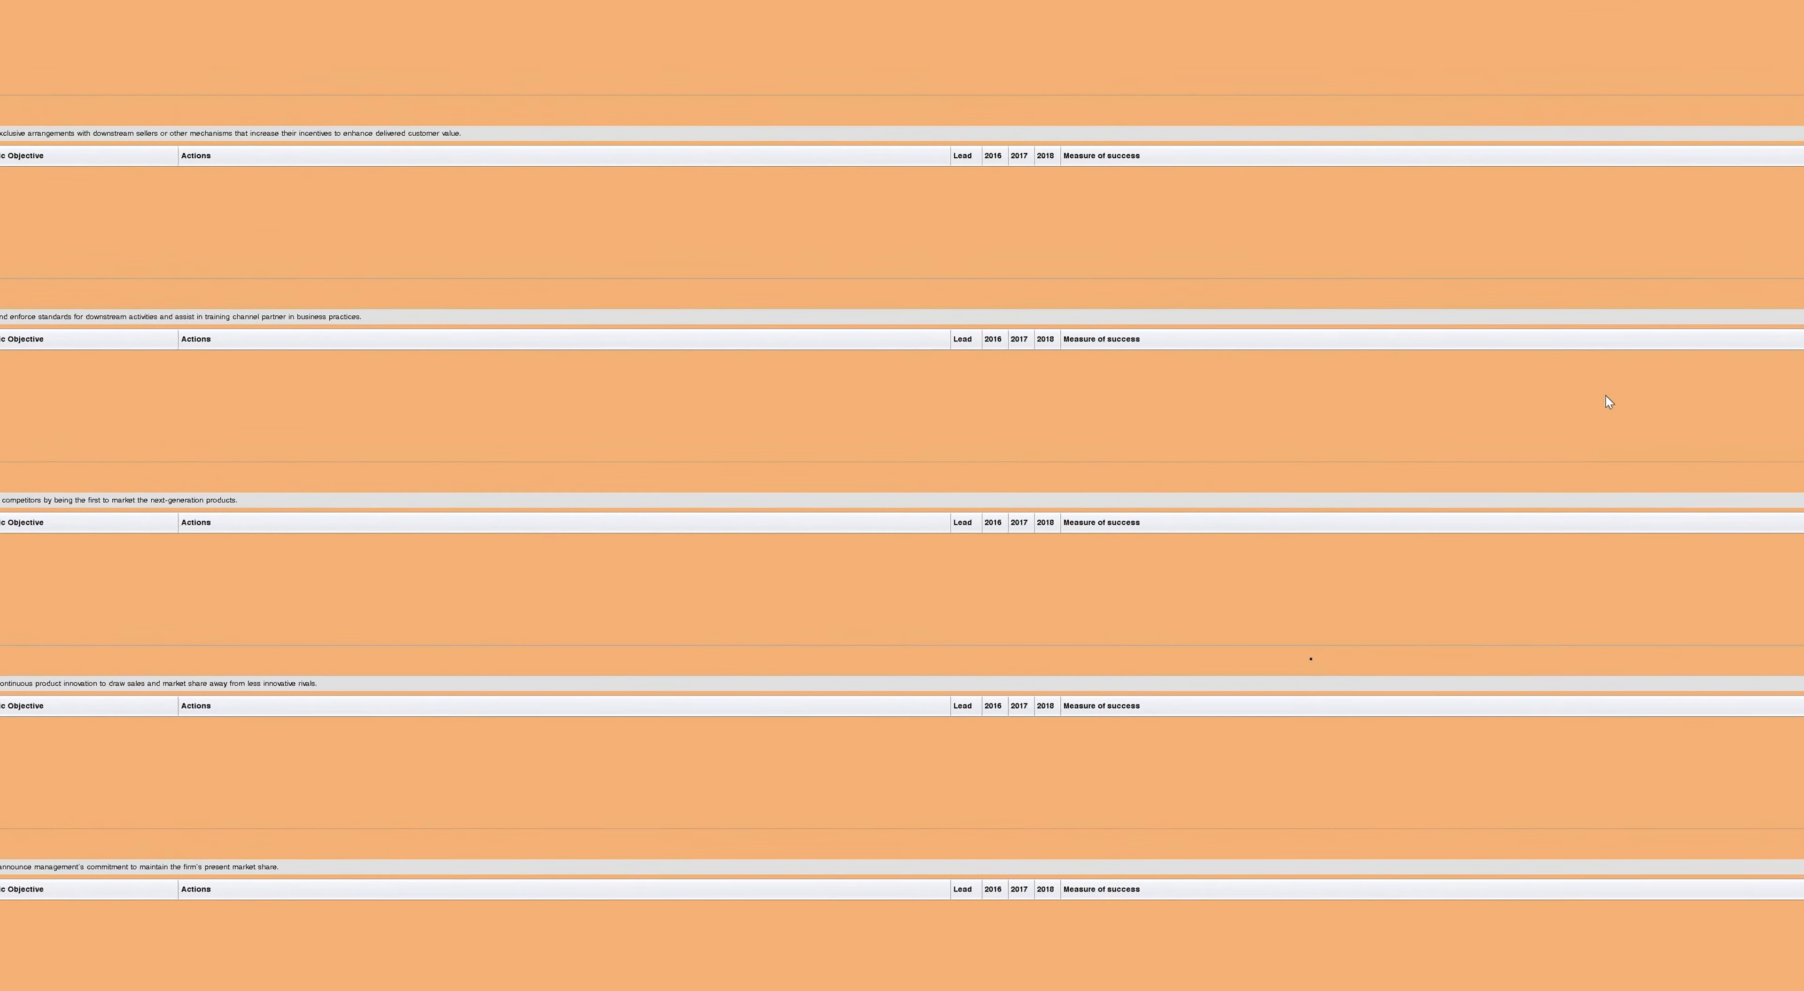
scroll(1596, 420, "up", 2)
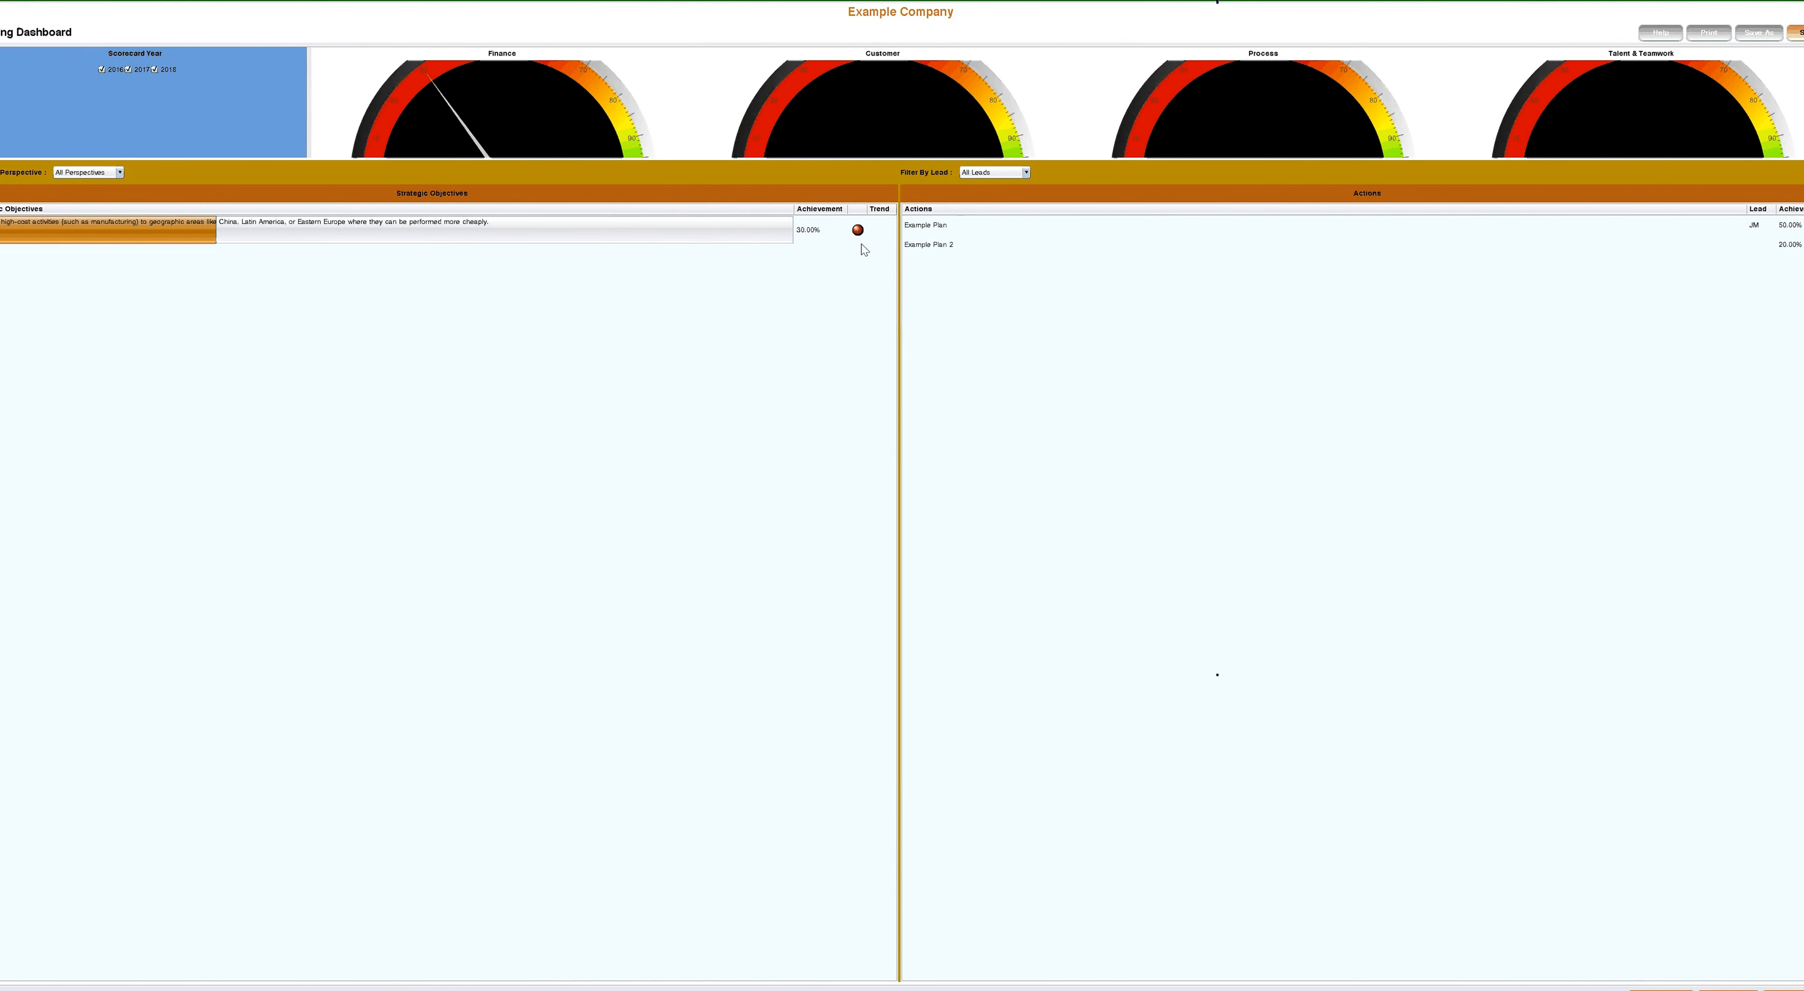
Examine the achievement of Example Plan and Example Plan 2 and the relocation objective's status indicator on the dashboard.
left_click(952, 249)
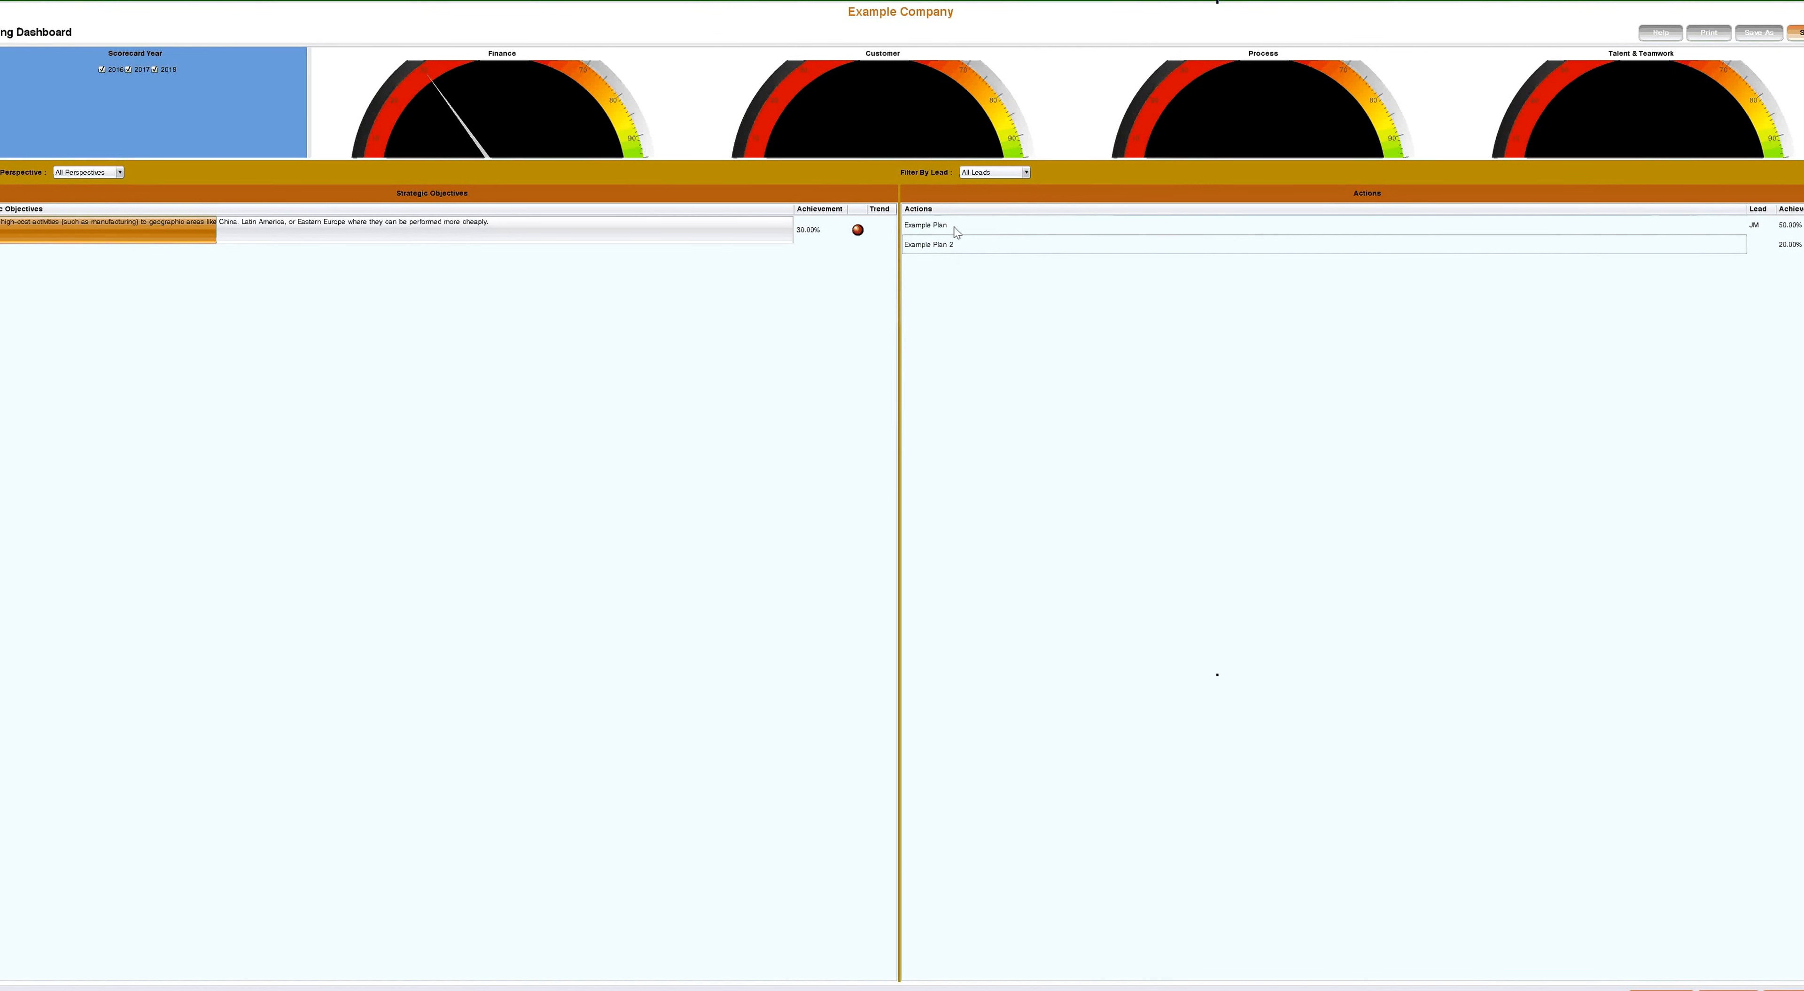
left_click(953, 227)
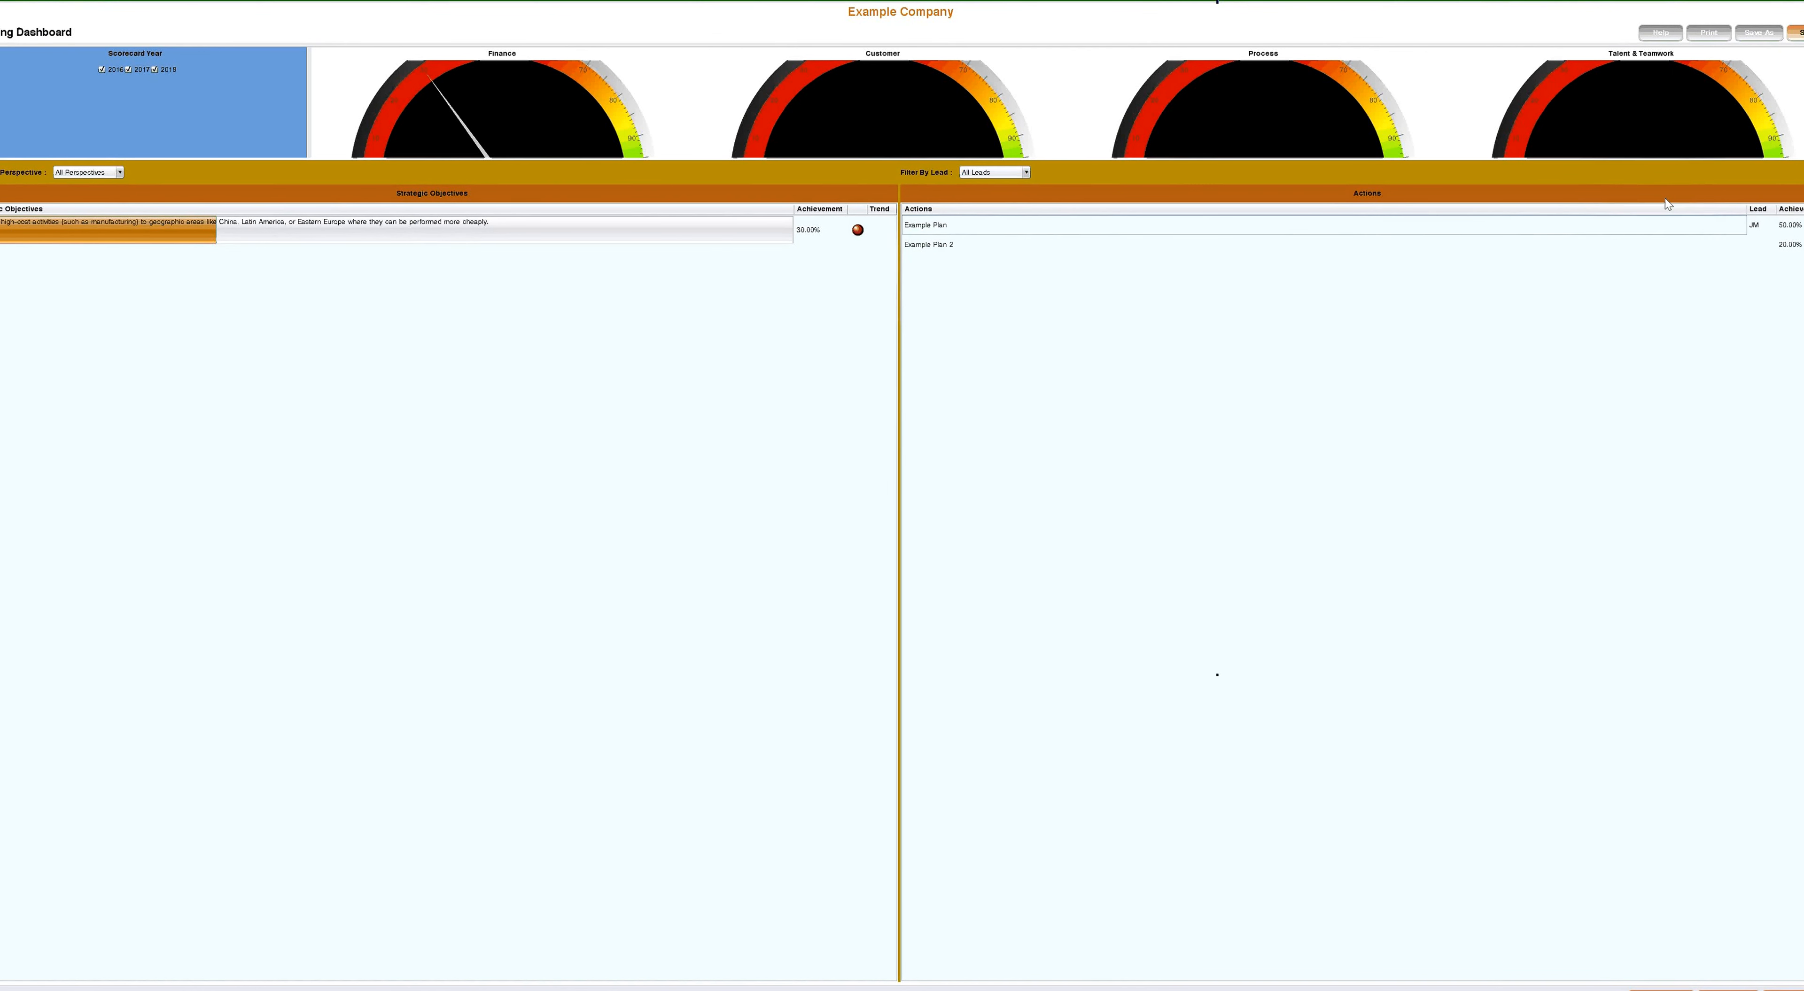
left_click(1794, 230)
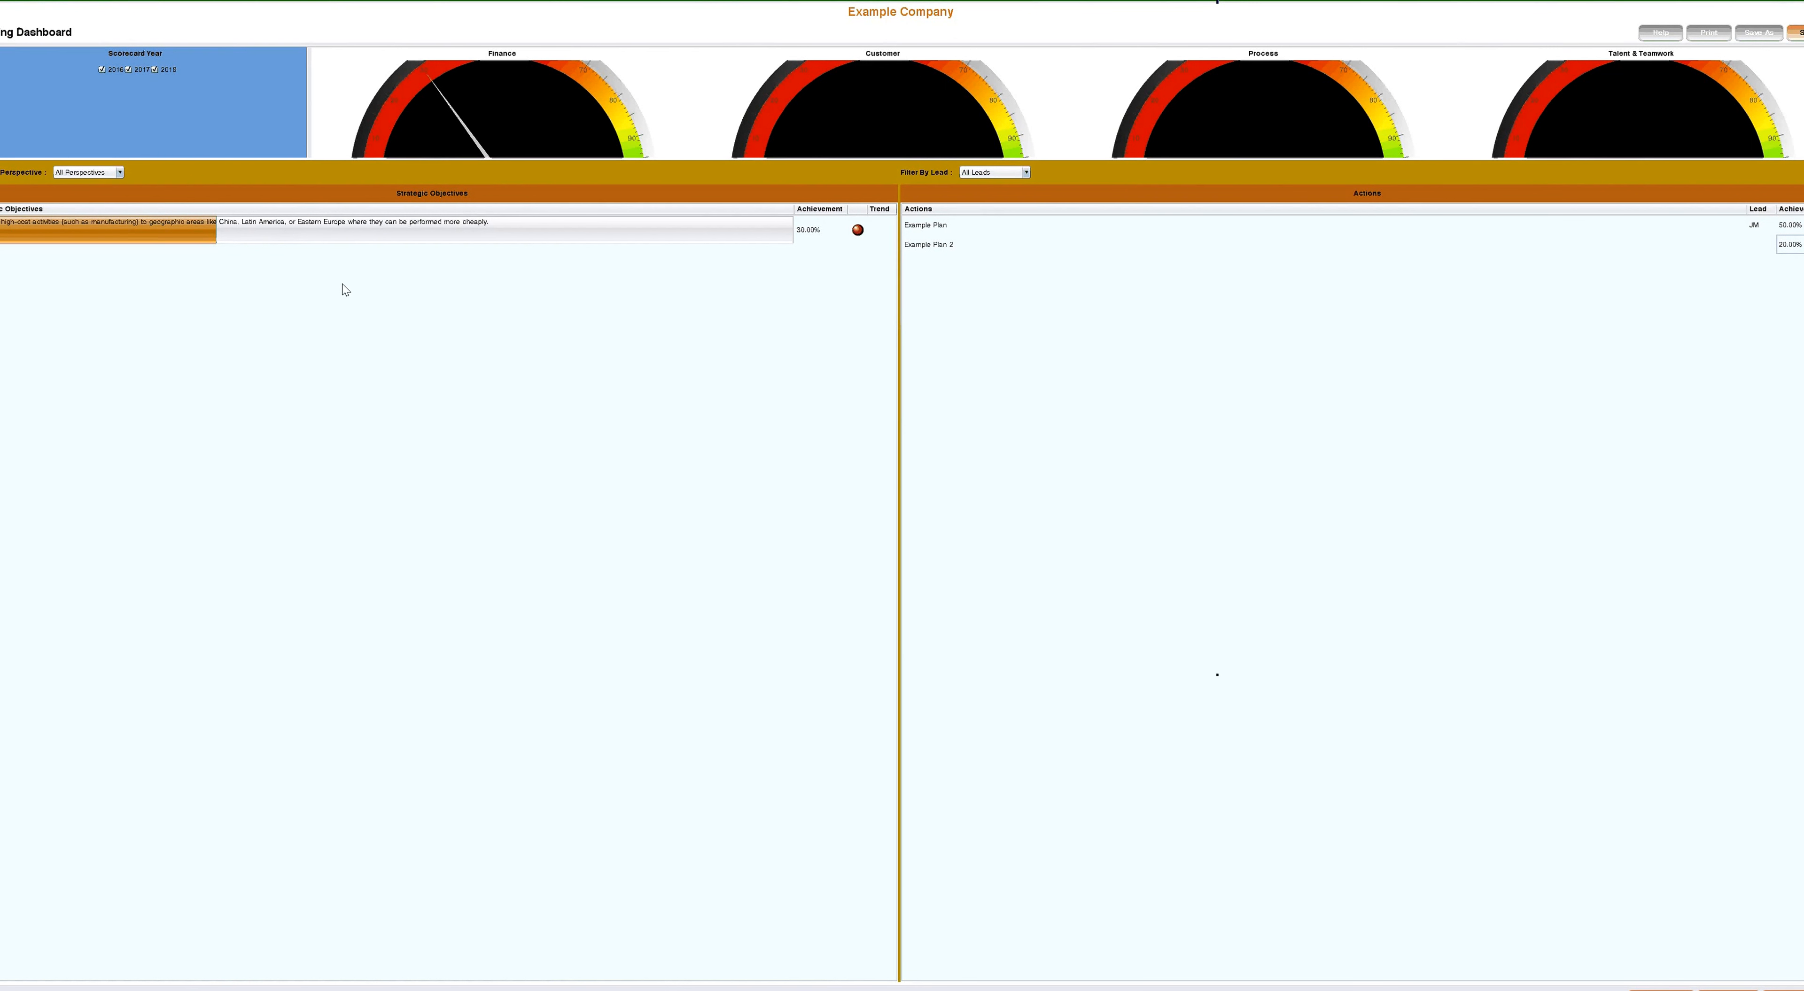
left_click(861, 232)
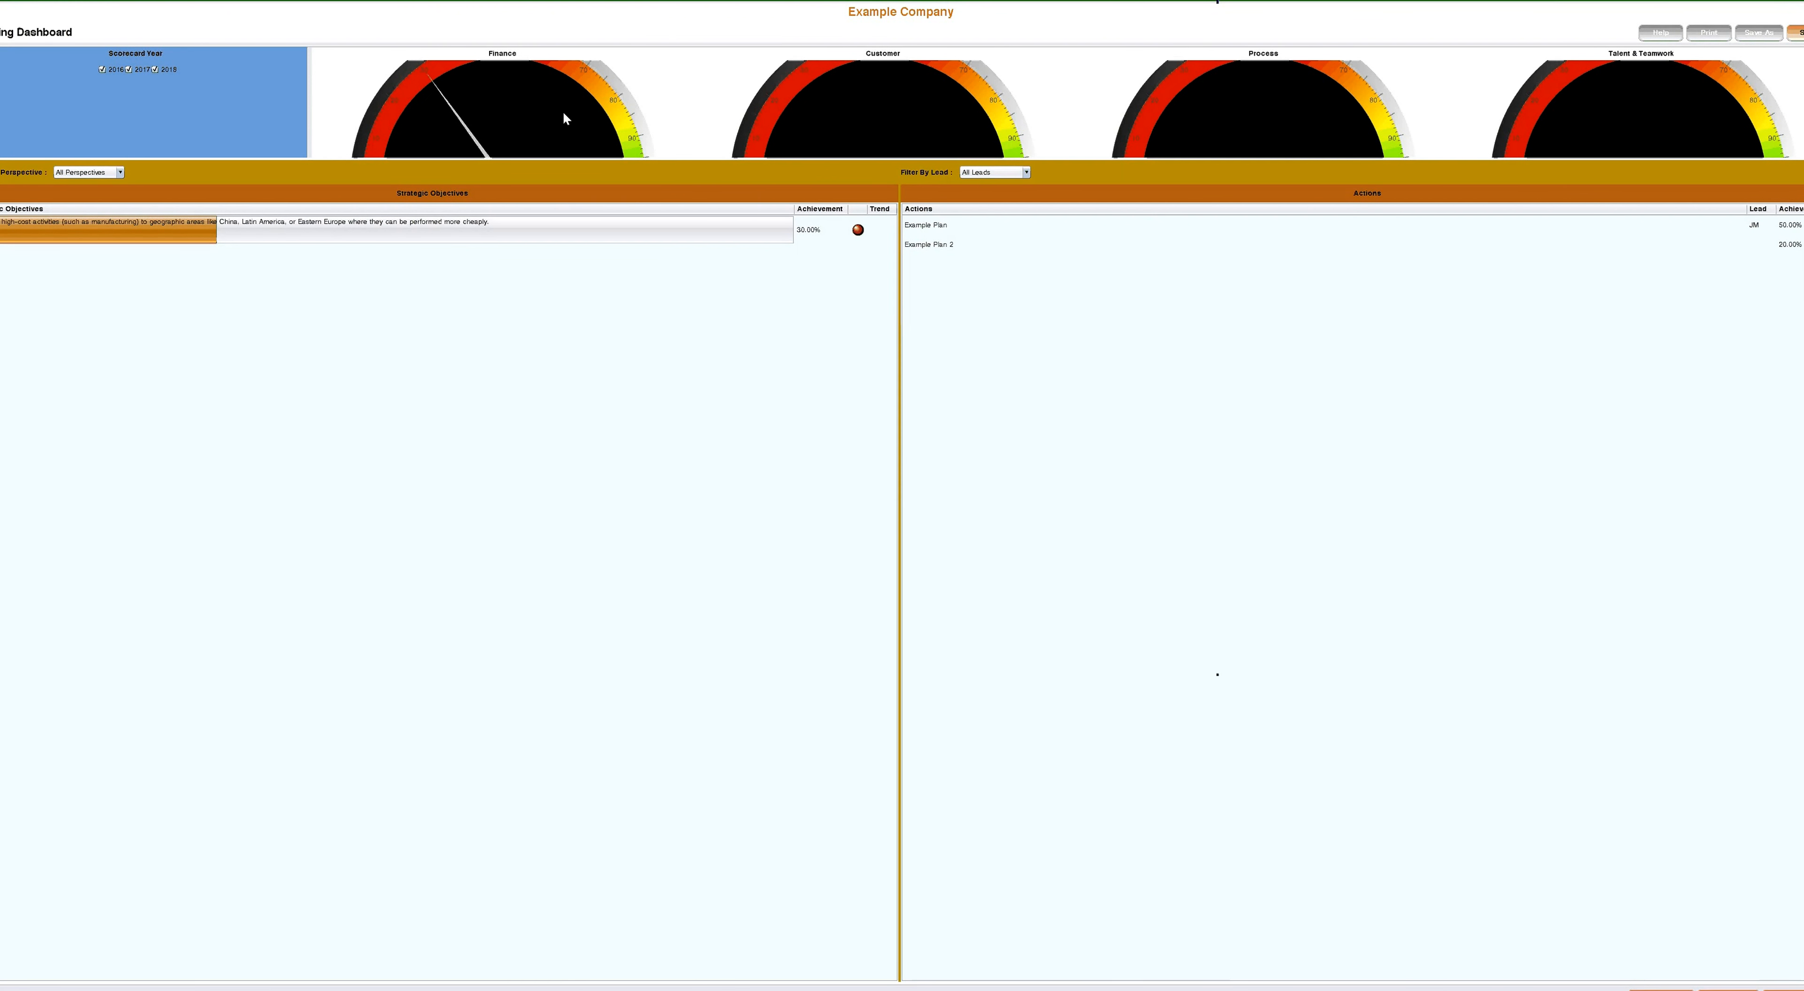
Compare the dashboard with no scorecard years selected and with only 2018, then restore 2016, 2017 and 2018.
left_click(102, 70)
left_click(131, 70)
left_click(157, 70)
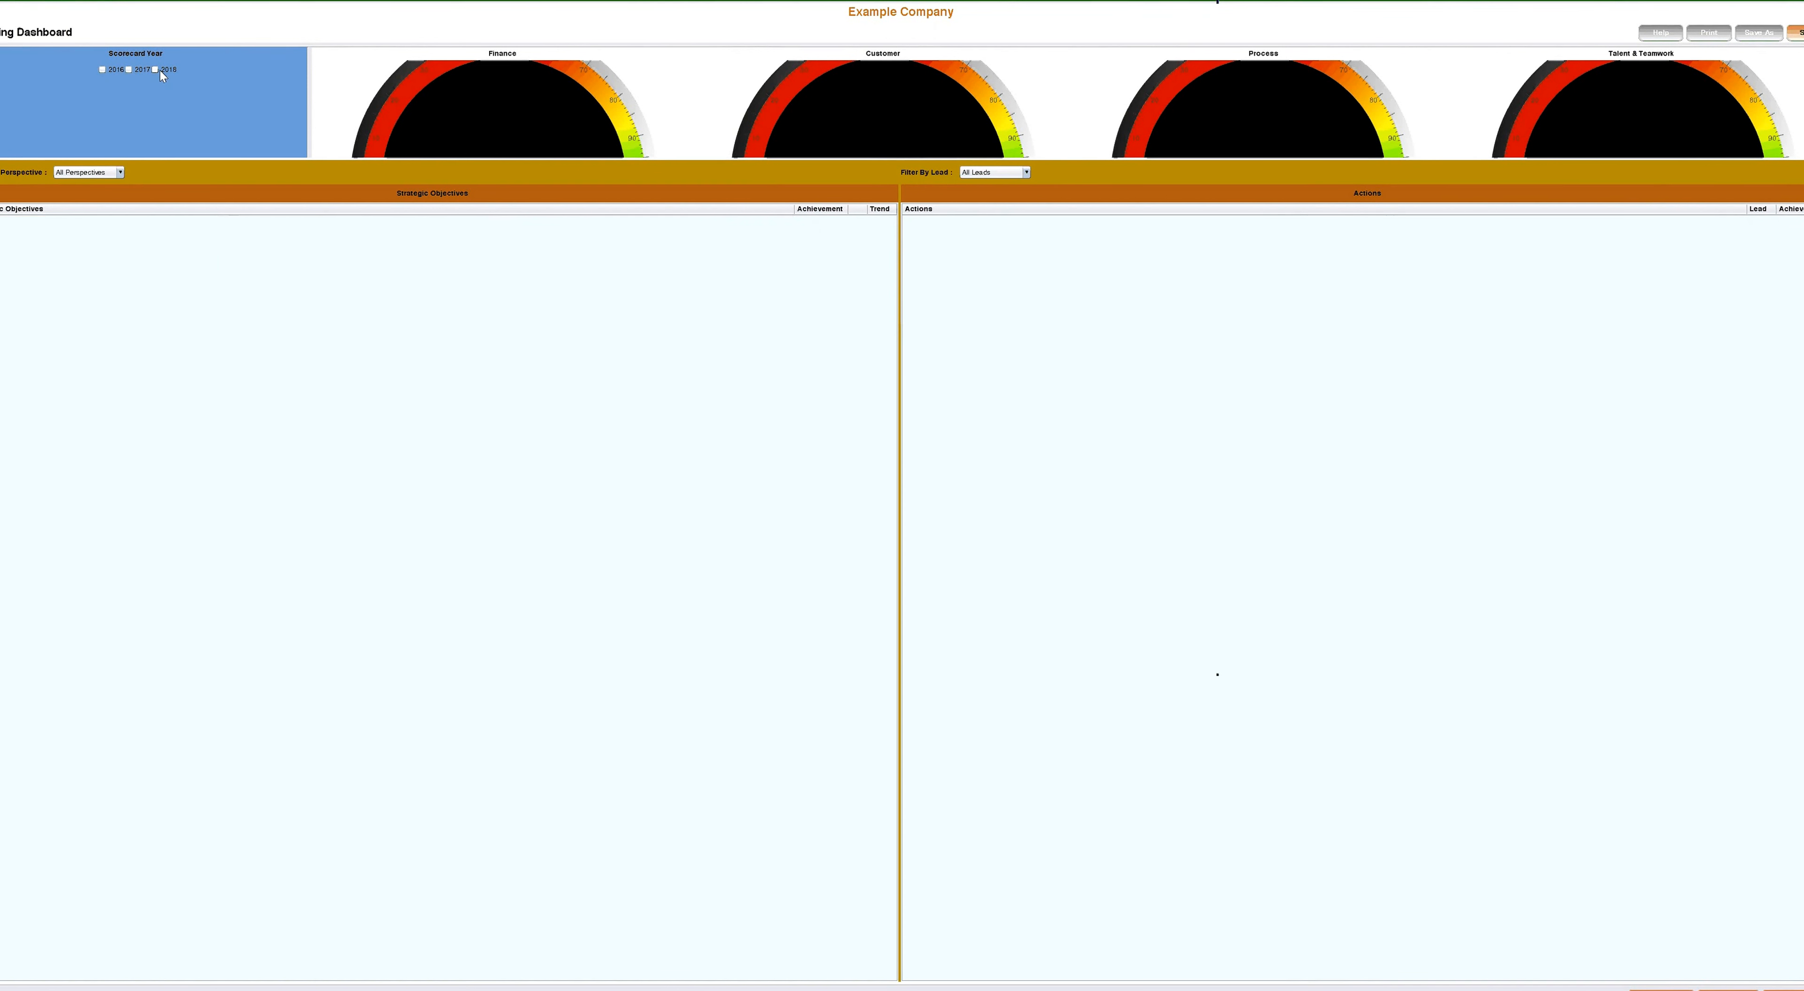
left_click(157, 70)
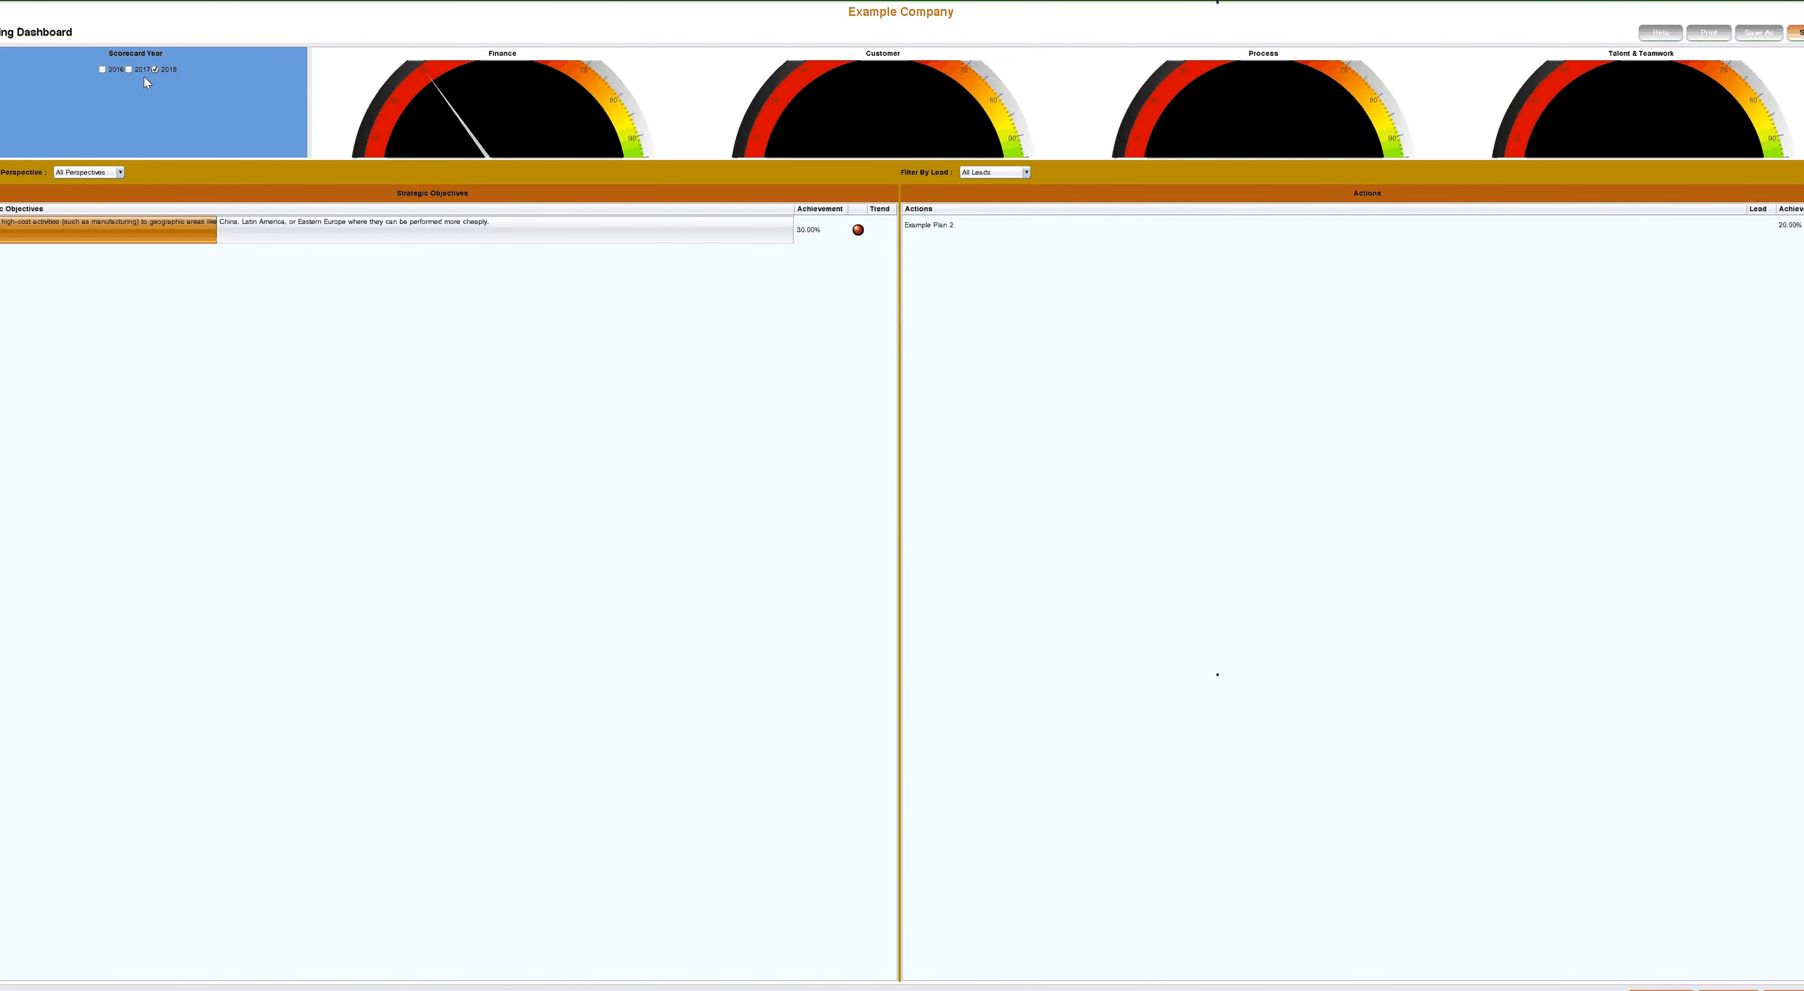
left_click(129, 69)
left_click(155, 69)
left_click(156, 70)
left_click(1708, 36)
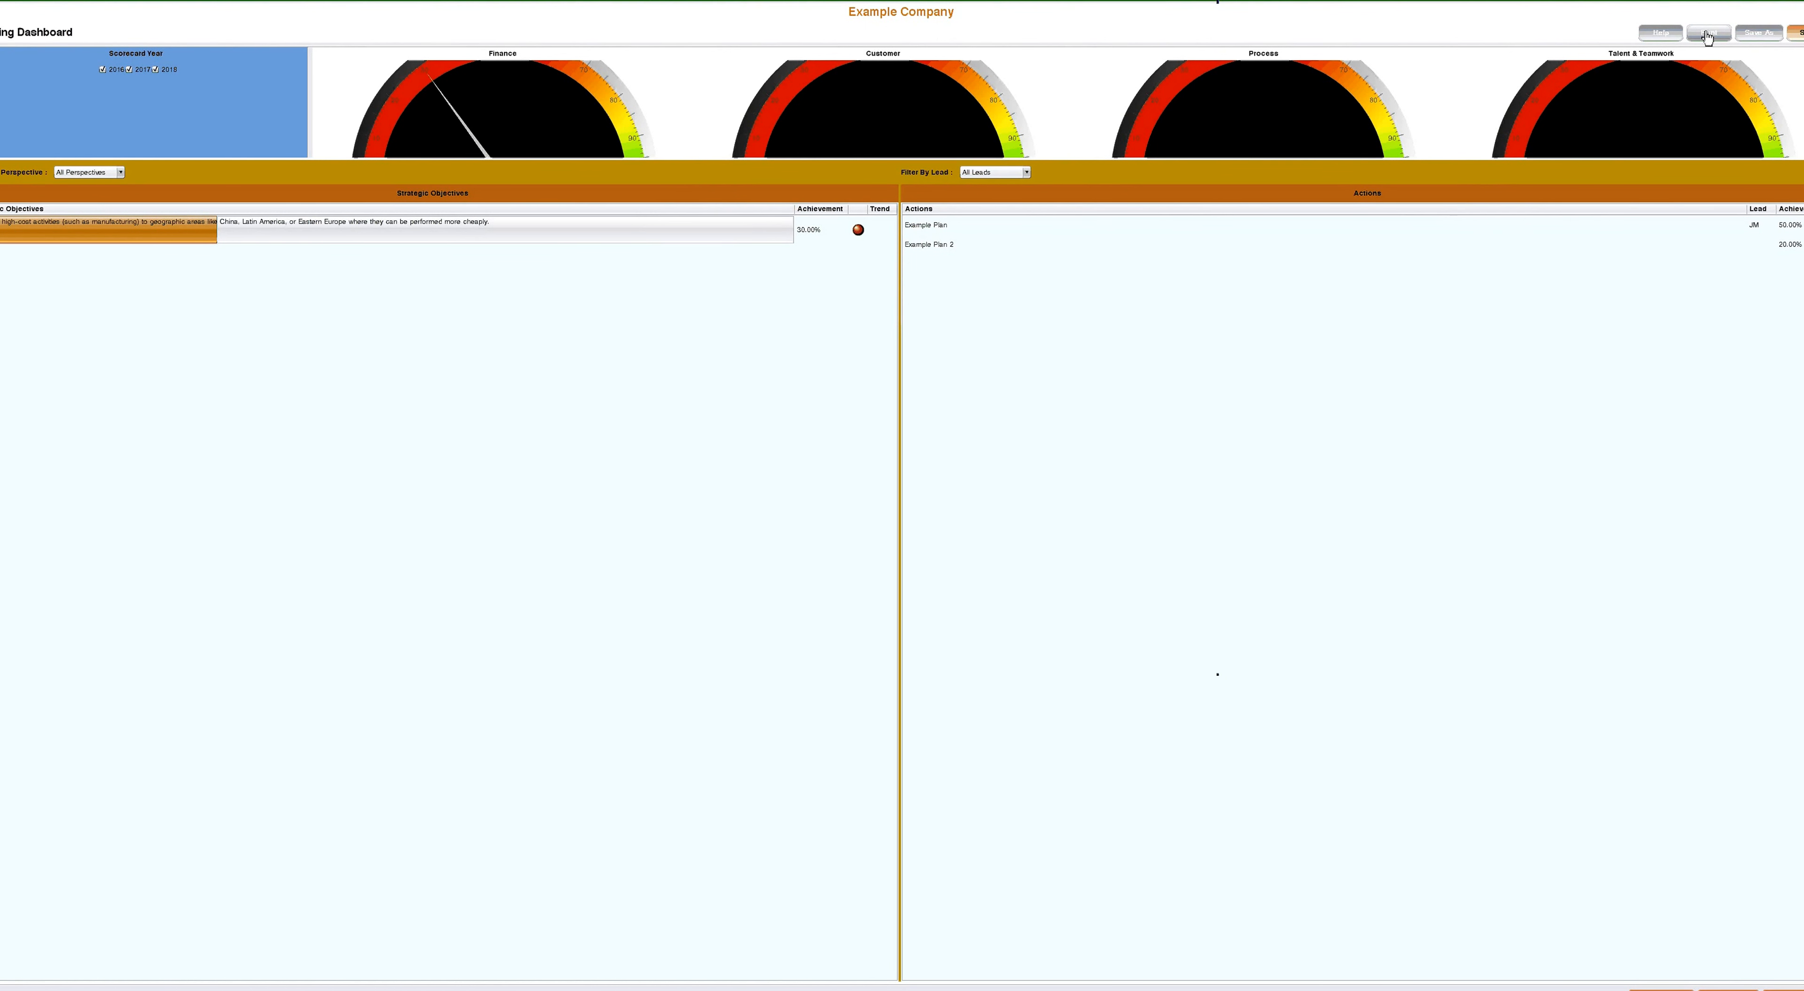